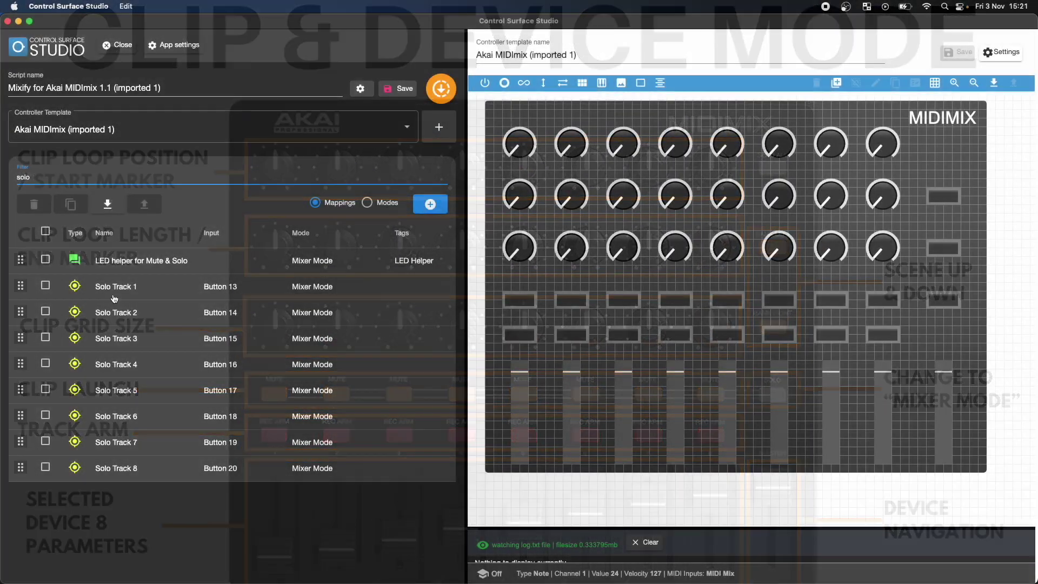
# Step: Put the Solo Track 1 mapping into Clip & Device Mode
pyautogui.click(113, 298)
pyautogui.click(208, 353)
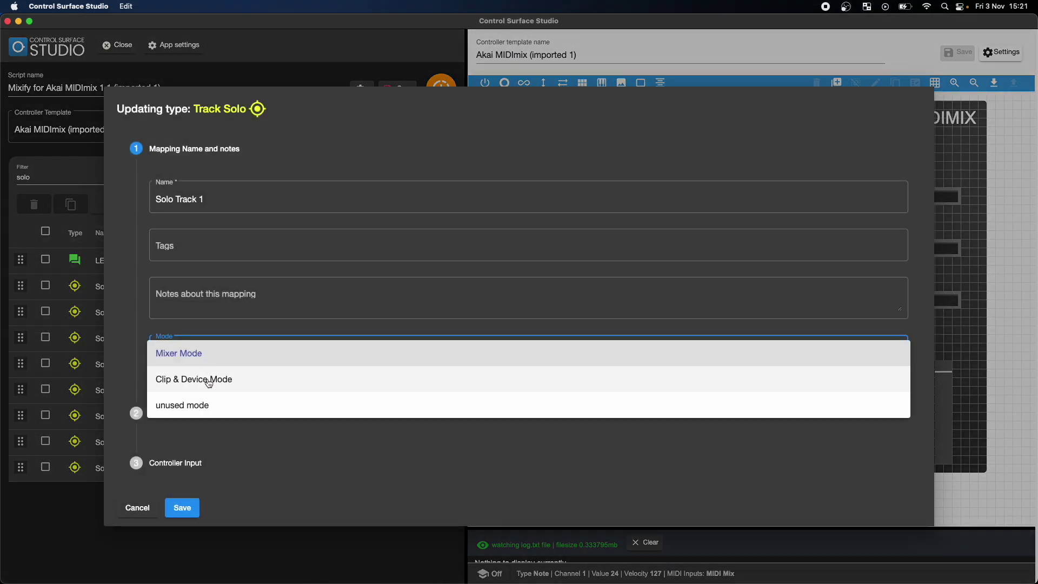
pyautogui.click(209, 380)
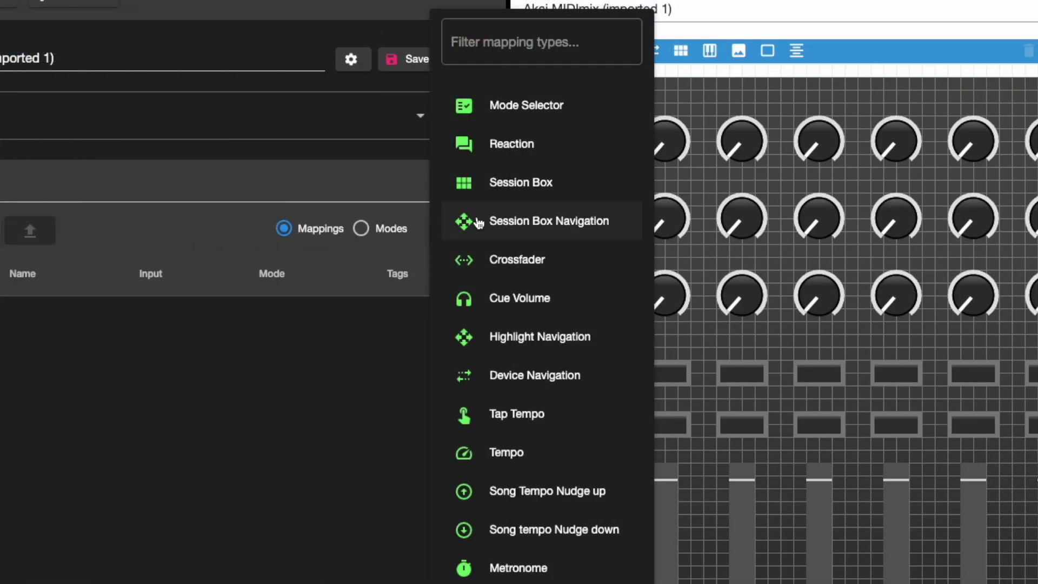
# Step: Start a new Highlight Navigation mapping and scroll down the page
pyautogui.click(537, 338)
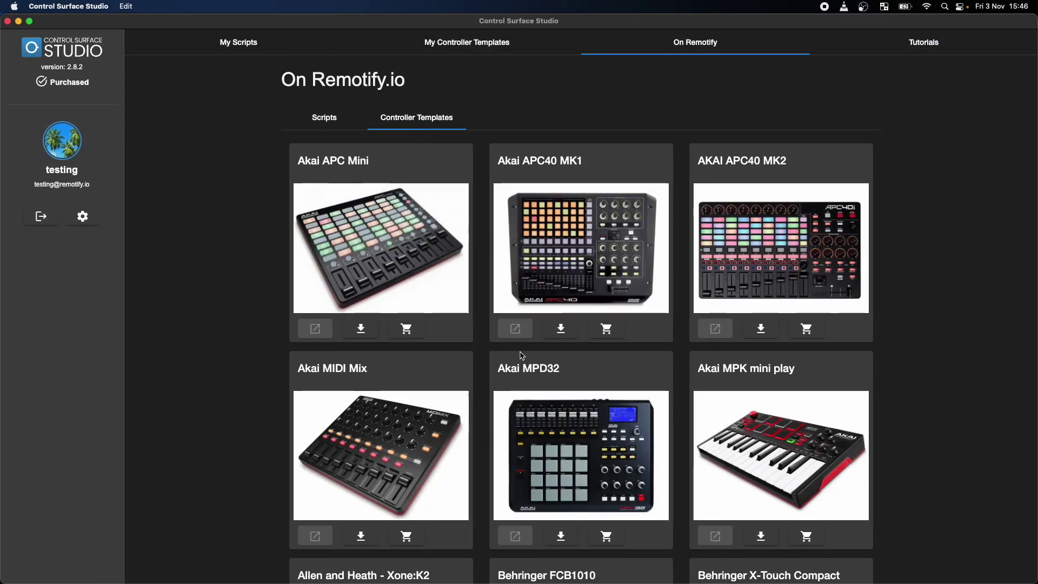
pyautogui.scroll(-5, 521, 356)
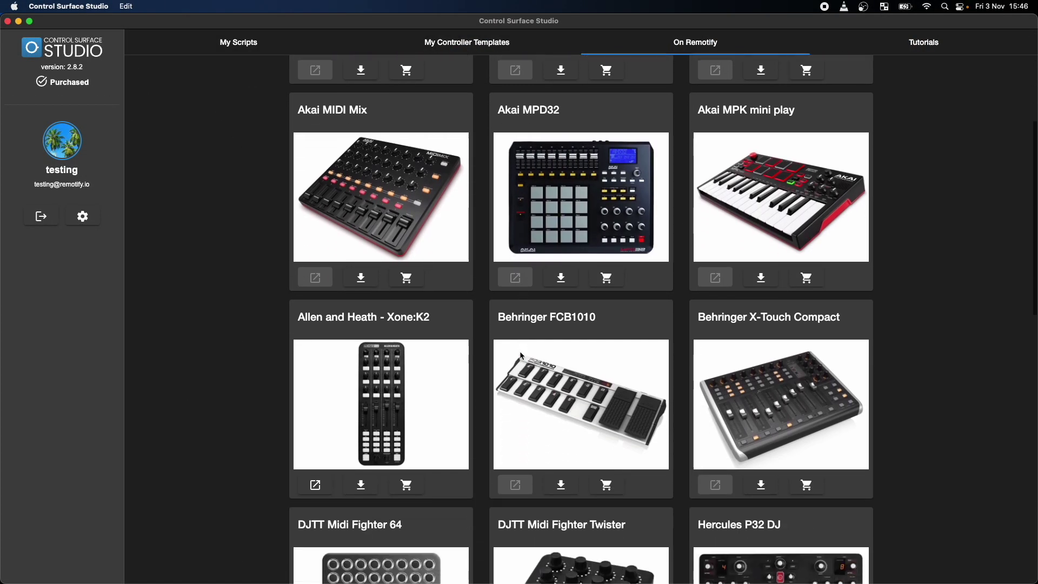
pyautogui.scroll(-5, 521, 356)
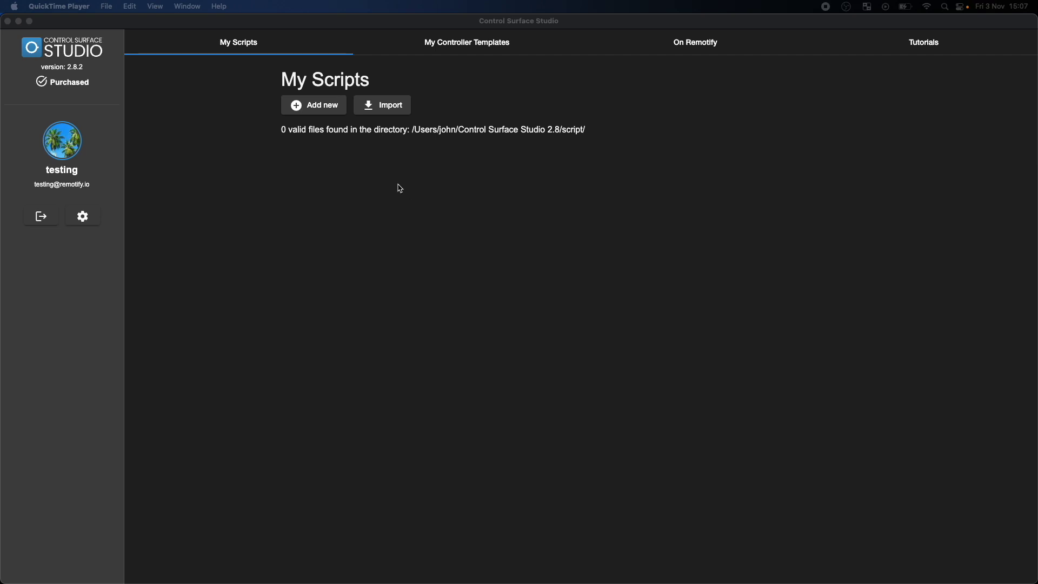
# Step: Import css_mixify_for_akai_midimix_11.json from the My Scripts page
pyautogui.click(248, 47)
pyautogui.click(248, 47)
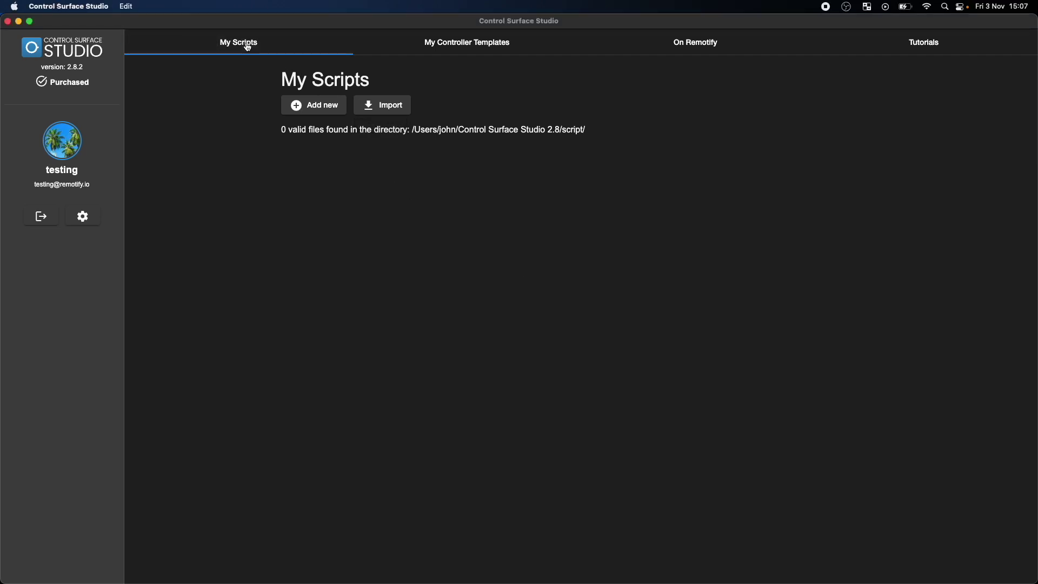
pyautogui.click(384, 107)
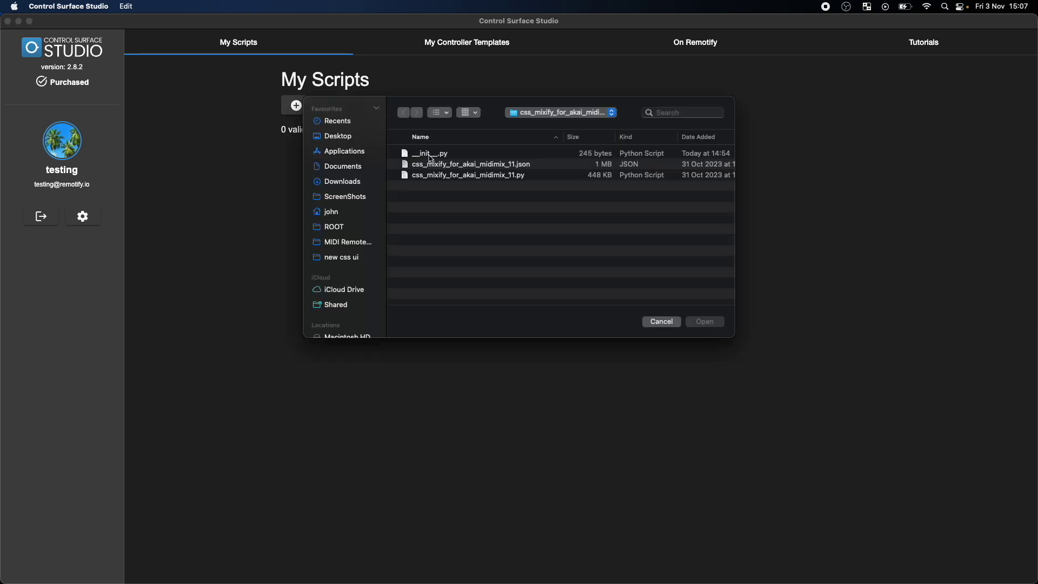
pyautogui.click(476, 166)
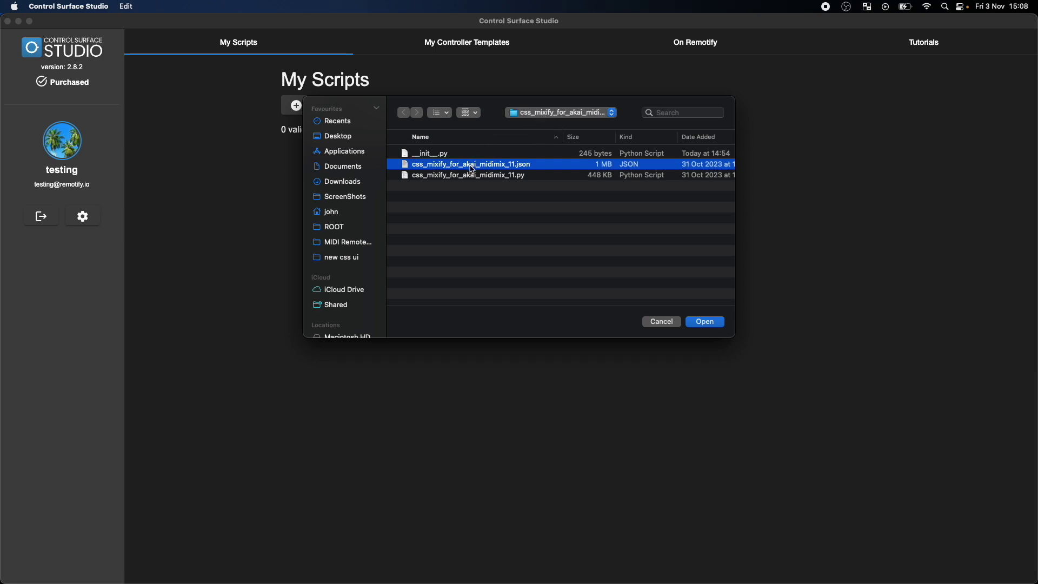
pyautogui.click(709, 323)
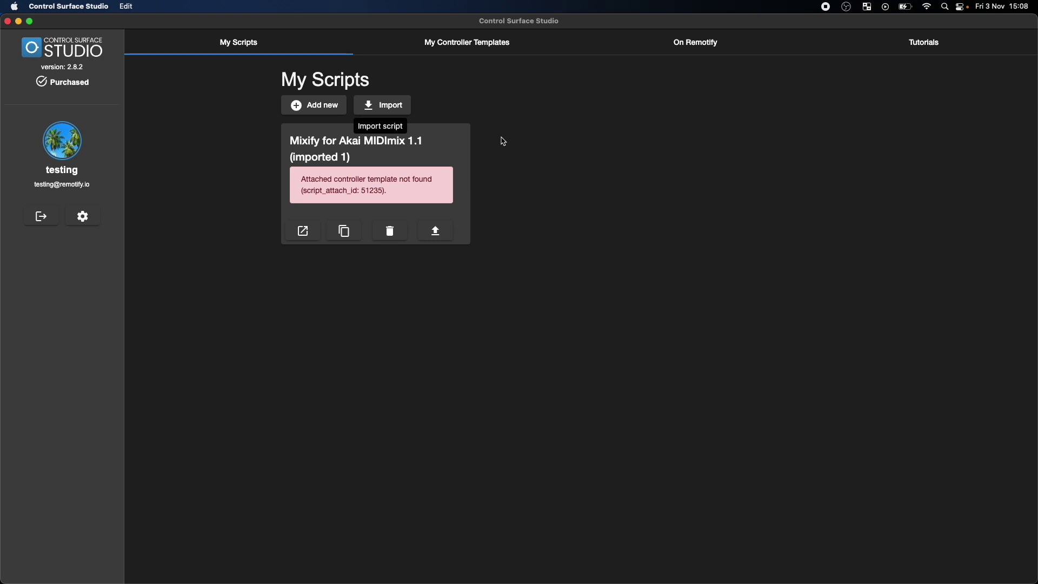
# Step: Download the Akai MIDI Mix template from Remotify's Controller Templates, then view My Controller Templates
pyautogui.click(687, 49)
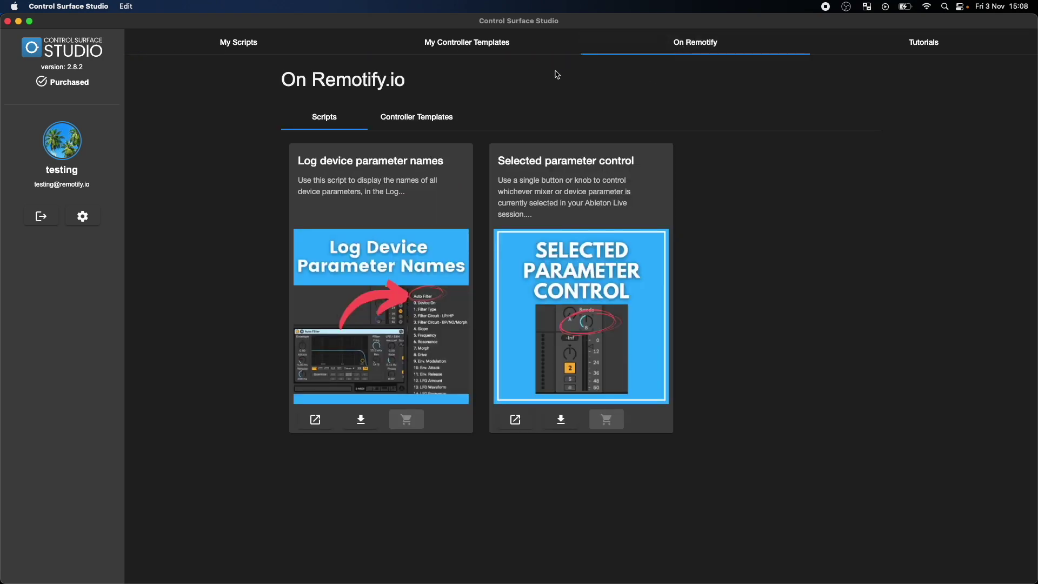
pyautogui.click(415, 119)
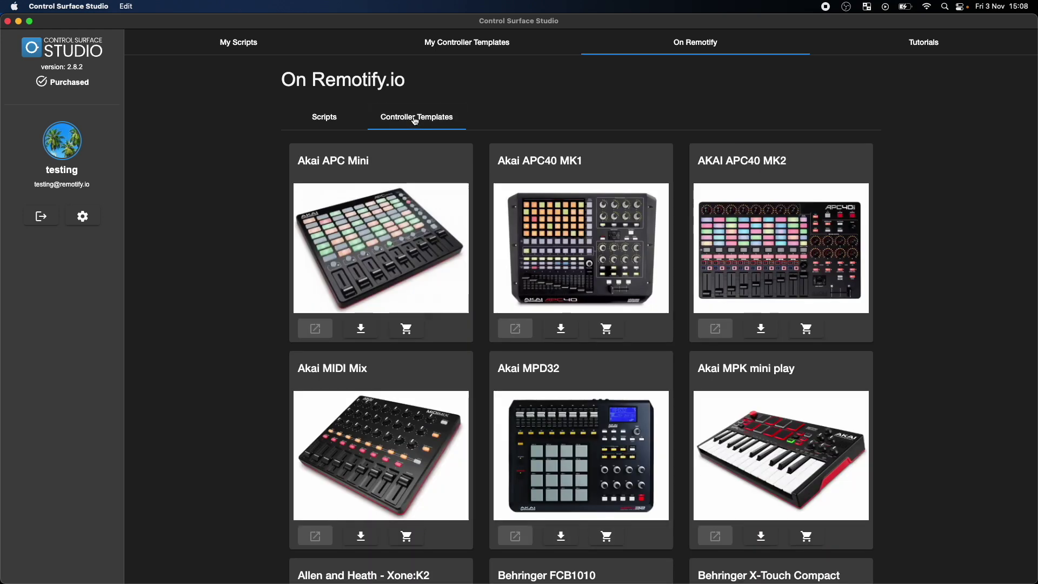
pyautogui.scroll(-3, 394, 421)
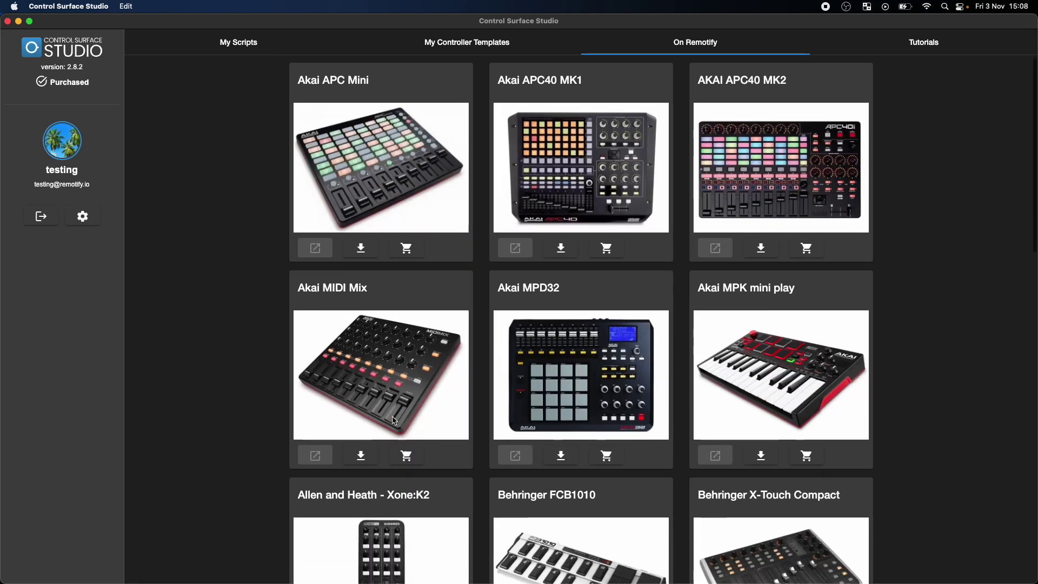
pyautogui.click(362, 451)
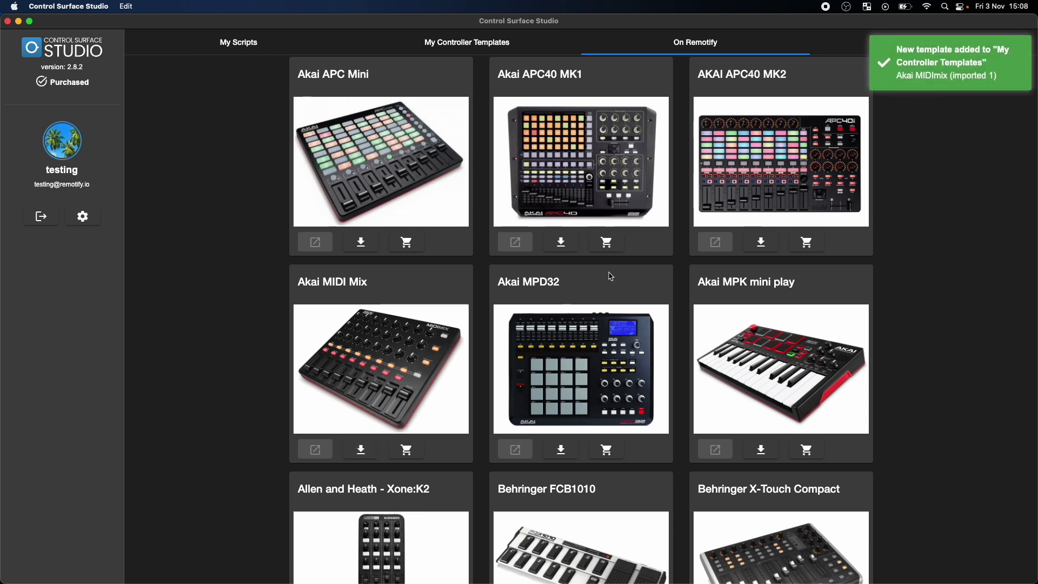
pyautogui.scroll(3, 611, 277)
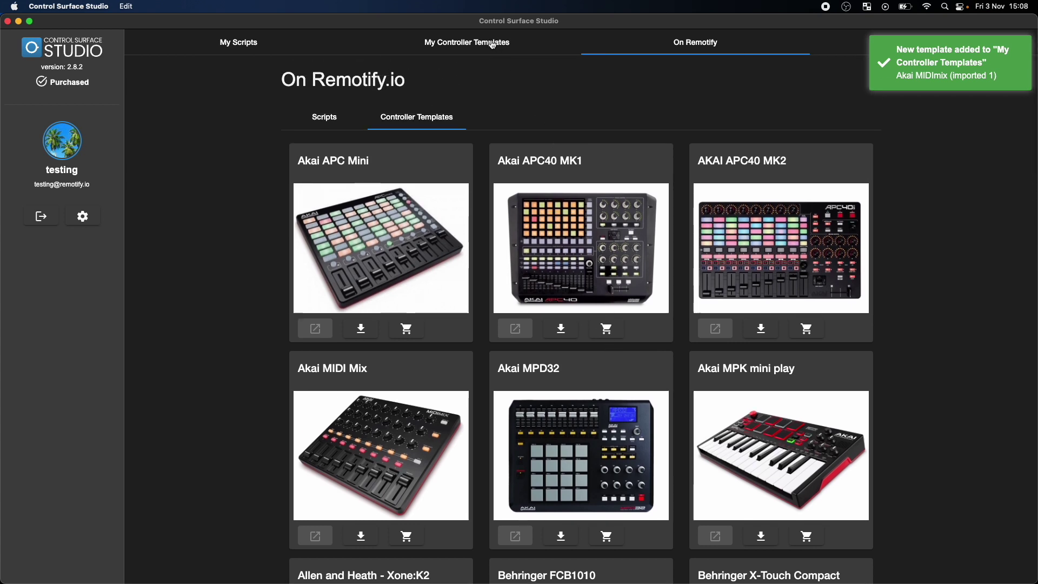
pyautogui.click(492, 45)
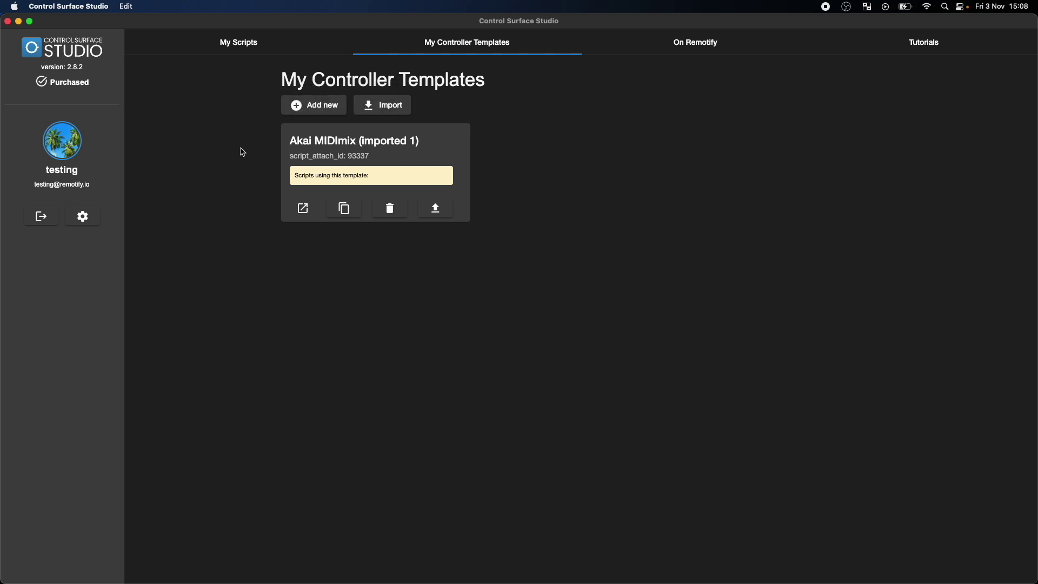
# Step: Open the Mixify script and set its Controller Template to Akai MIDImix (imported 1)
pyautogui.click(241, 41)
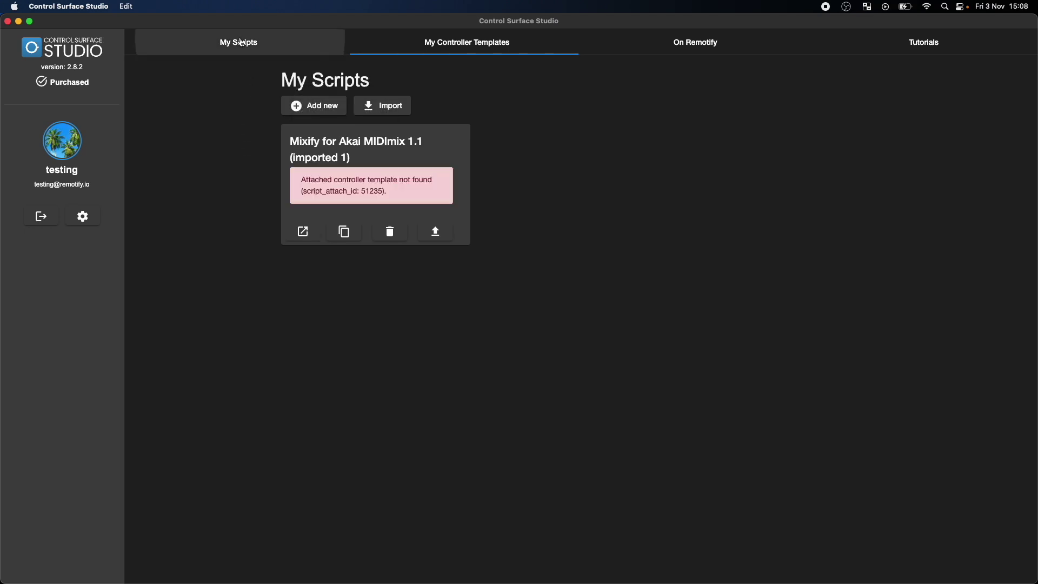
pyautogui.click(304, 233)
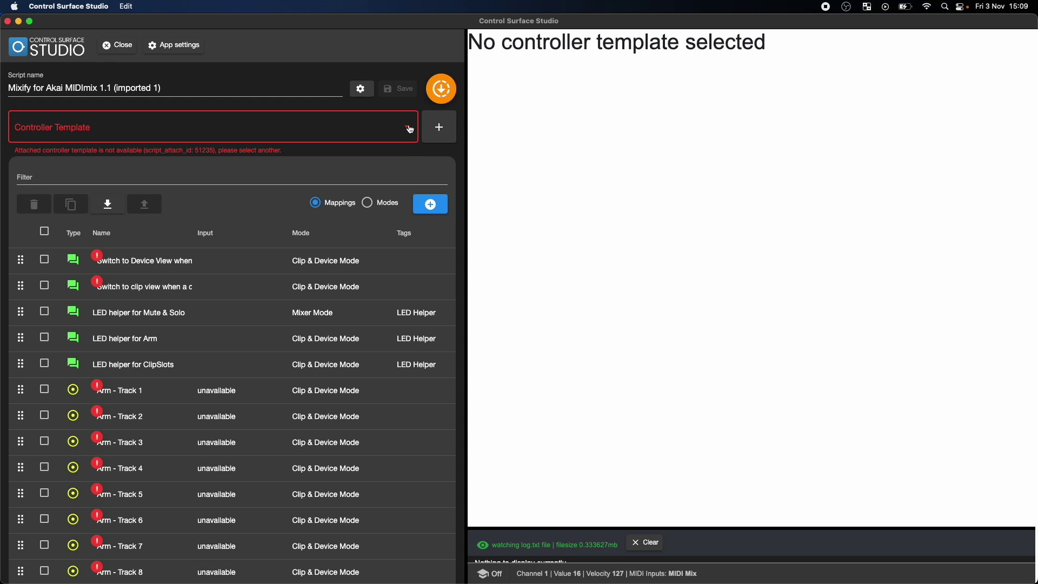
pyautogui.click(411, 129)
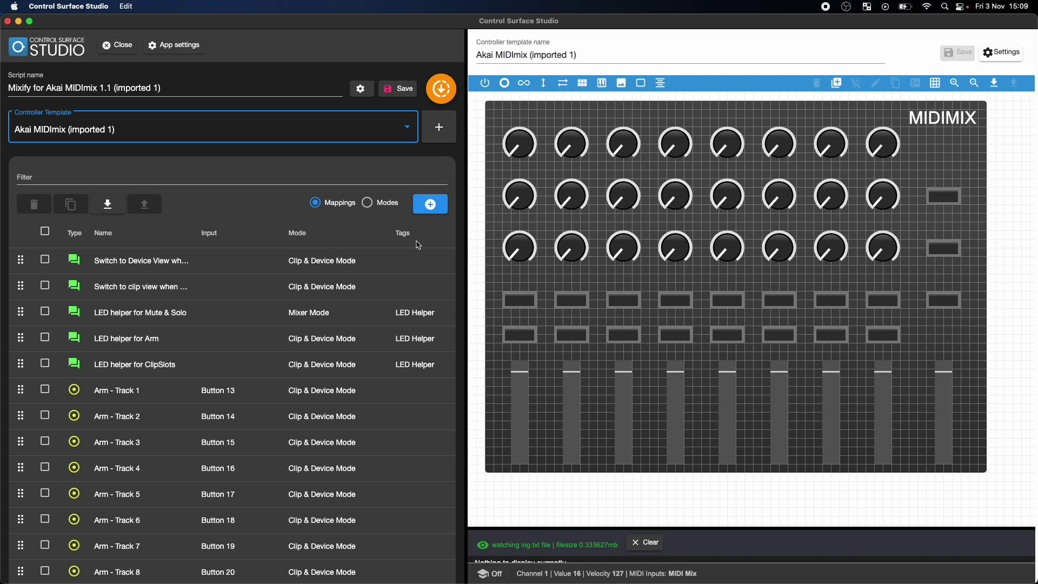
pyautogui.click(471, 163)
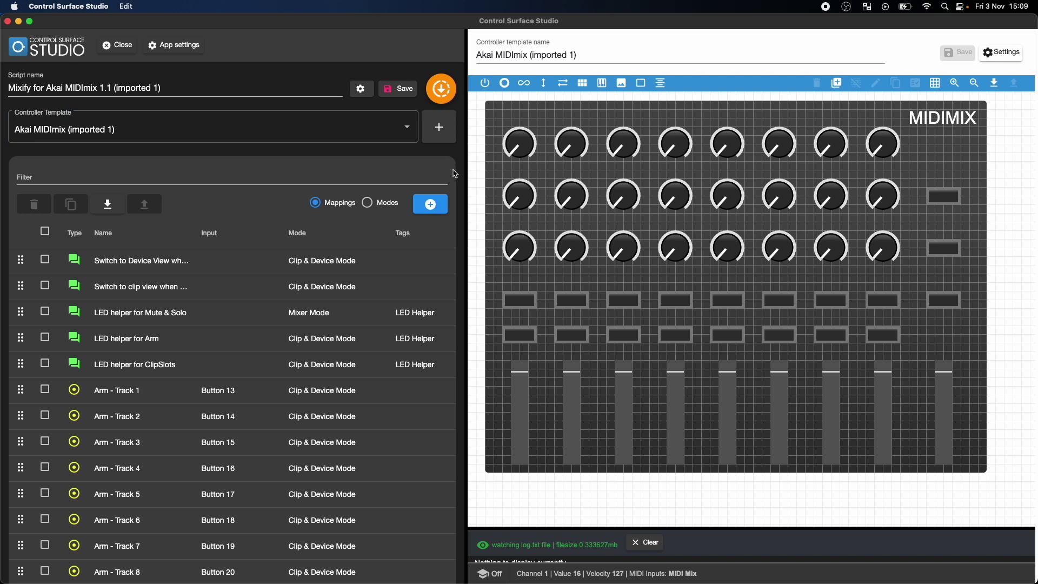
# Step: Filter the mappings by 'mut', after trying 'arm' and 'solo', and open Mute Track 1
pyautogui.scroll(-5, 202, 282)
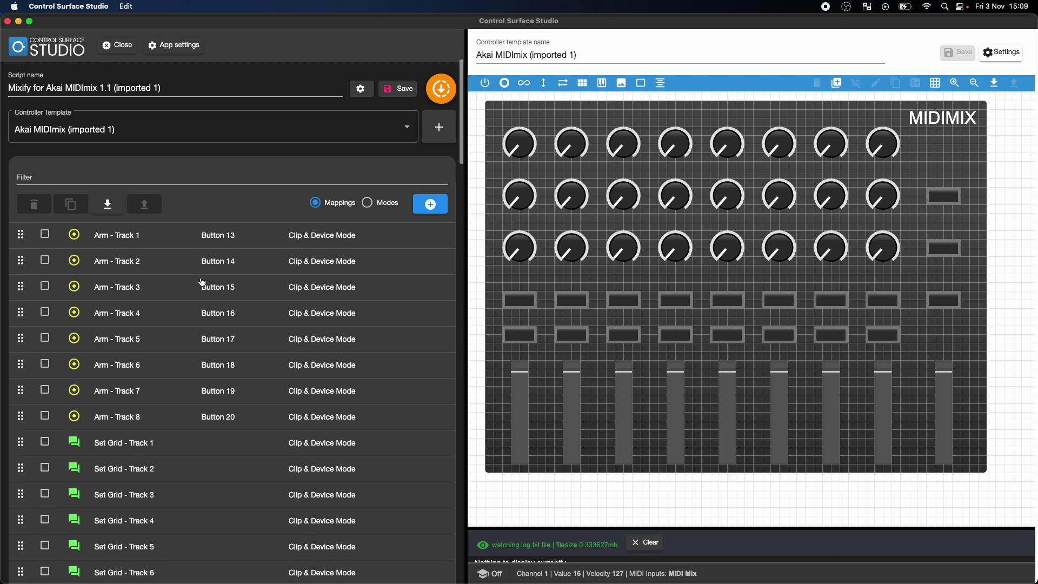
pyautogui.scroll(-5, 201, 282)
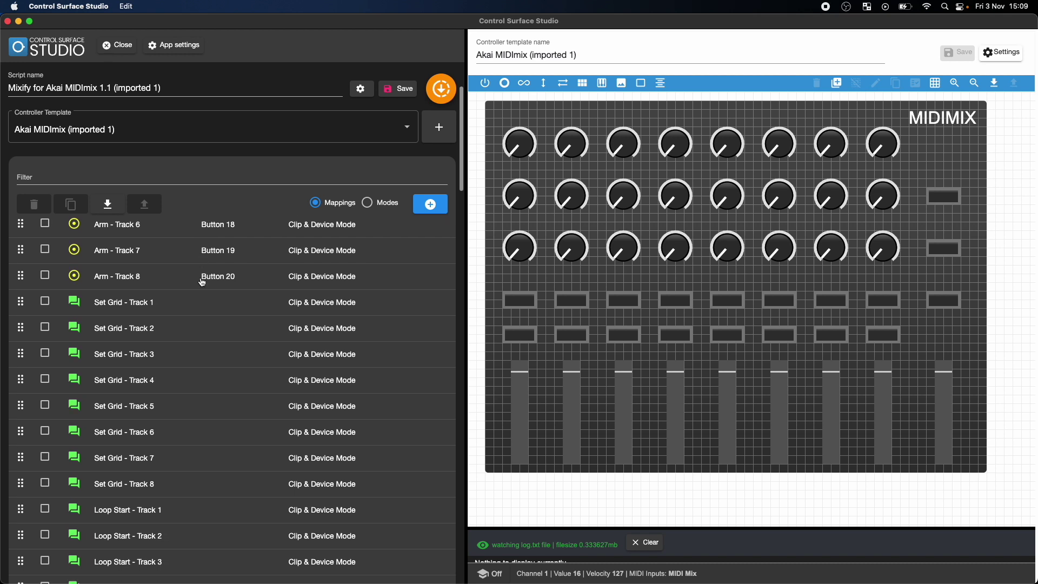
pyautogui.scroll(10, 202, 282)
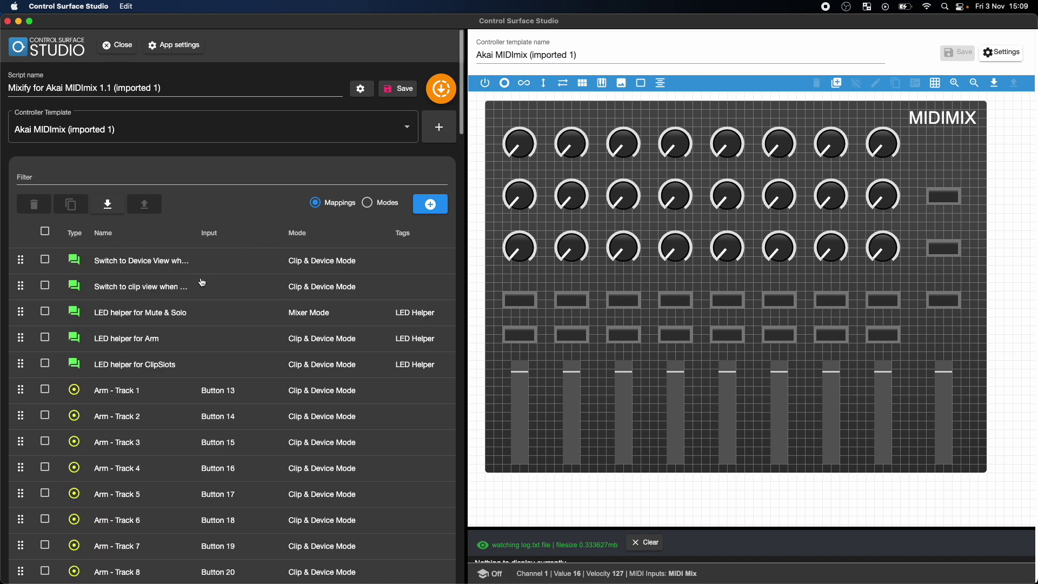
pyautogui.click(111, 178)
pyautogui.write('a')
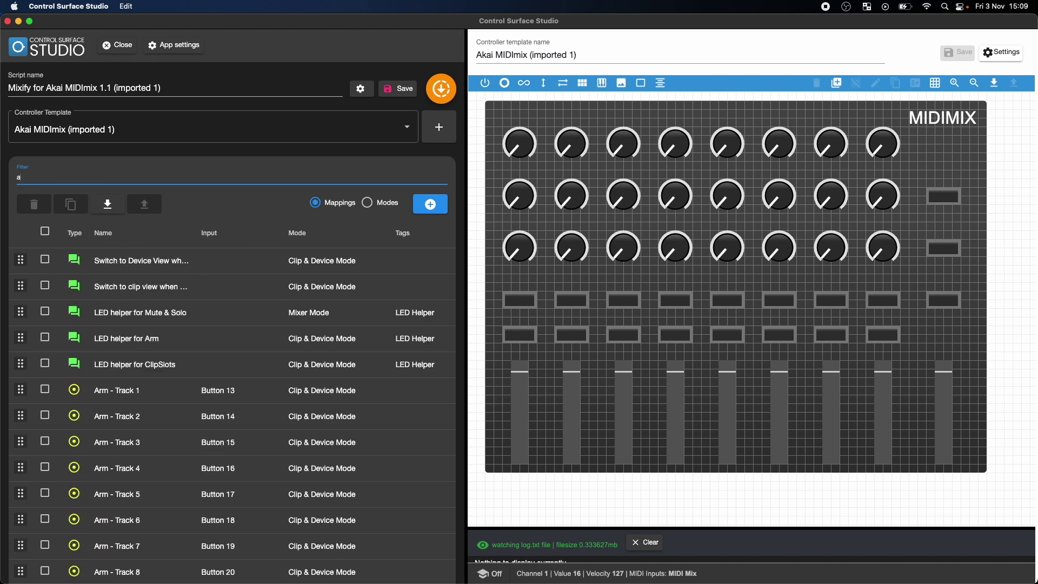
pyautogui.write('rm')
pyautogui.press('BackSpace')
pyautogui.press('BackSpace')
pyautogui.press('BackSpace')
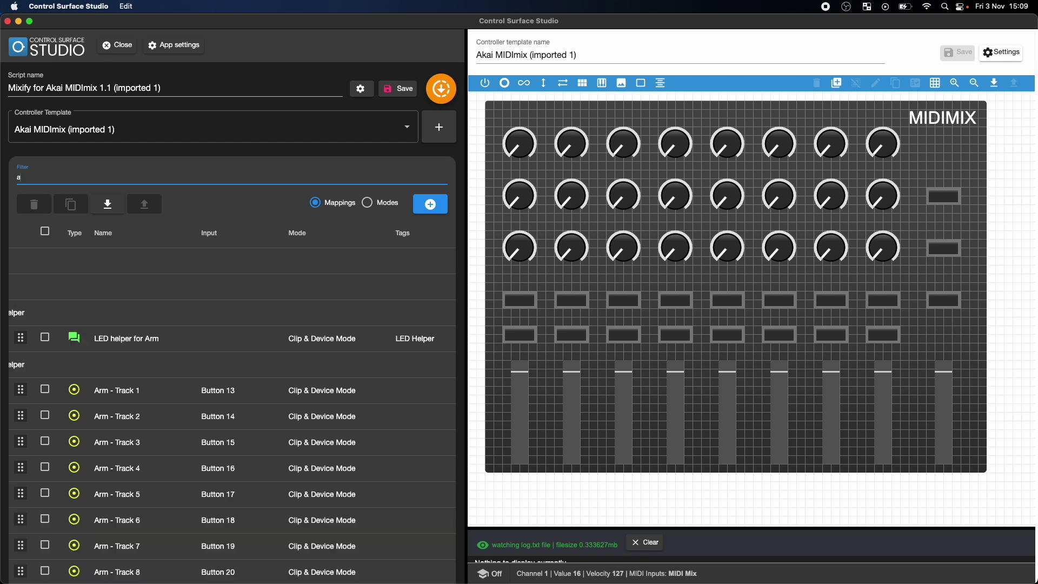
pyautogui.write('solo')
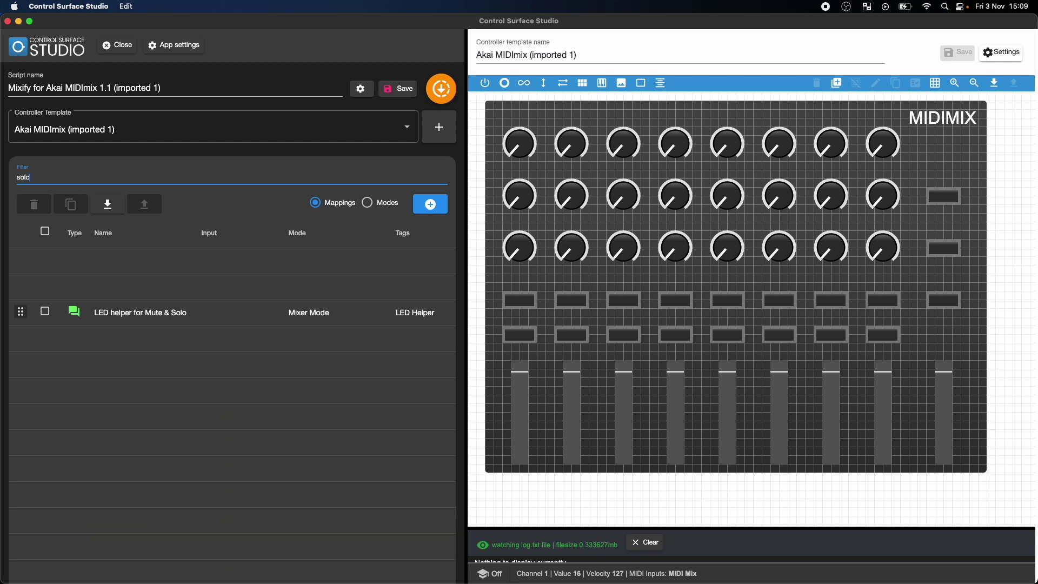
pyautogui.press('BackSpace')
pyautogui.press('BackSpace')
pyautogui.press('BackSpace')
pyautogui.press('BackSpace')
pyautogui.write('mute')
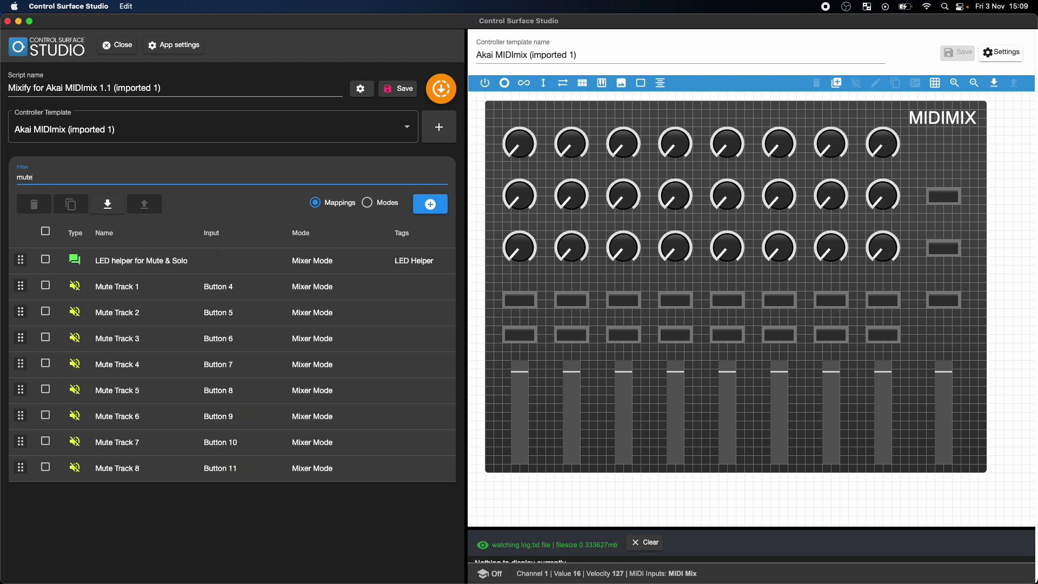
pyautogui.click(115, 286)
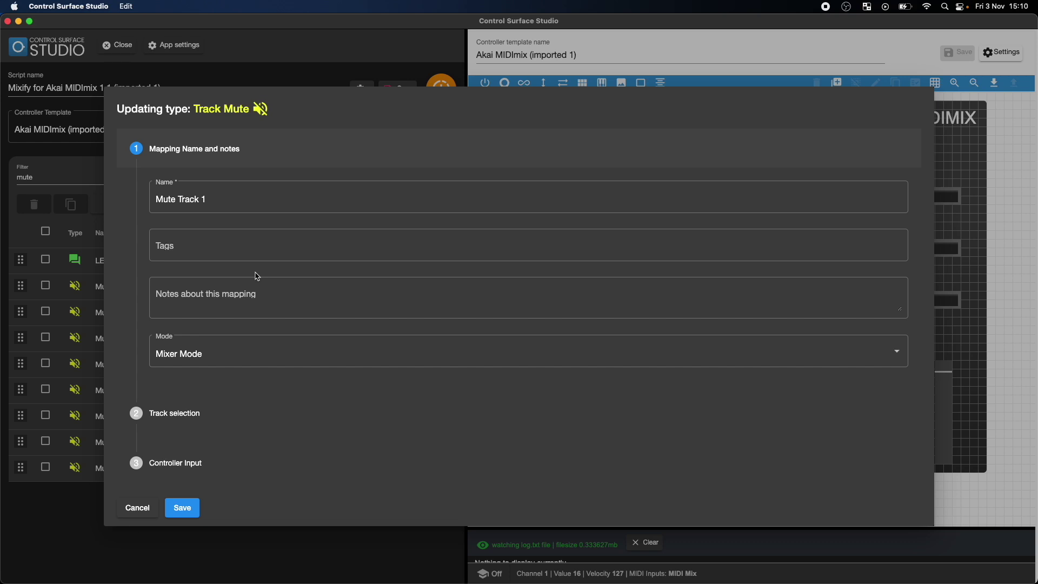
# Step: Keep Mute Track 1 in Mixer Mode on track type 'track' and show its Controller Input settings
pyautogui.click(176, 346)
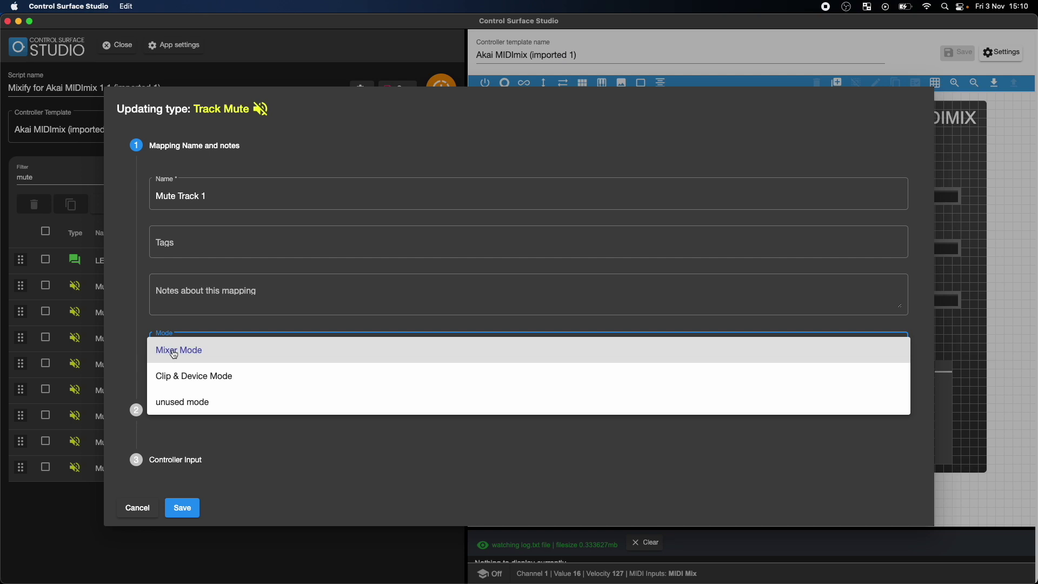
pyautogui.click(173, 352)
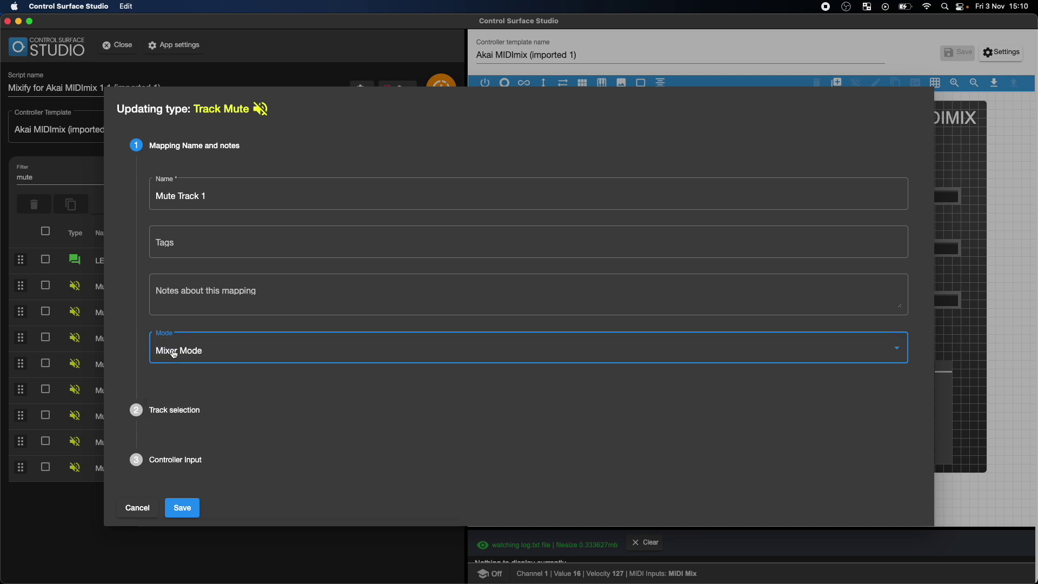
pyautogui.click(182, 413)
pyautogui.click(242, 277)
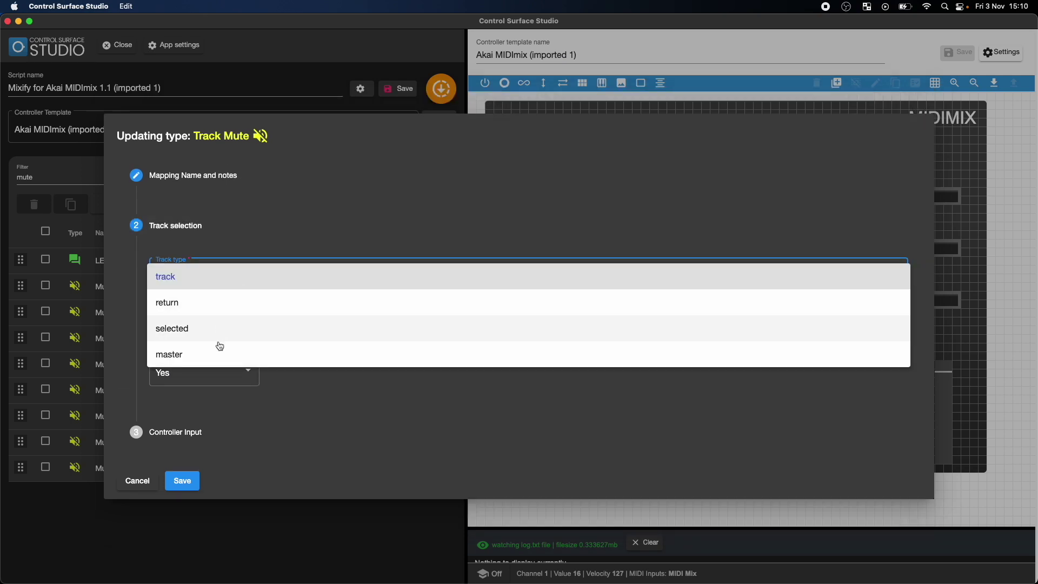
pyautogui.click(181, 276)
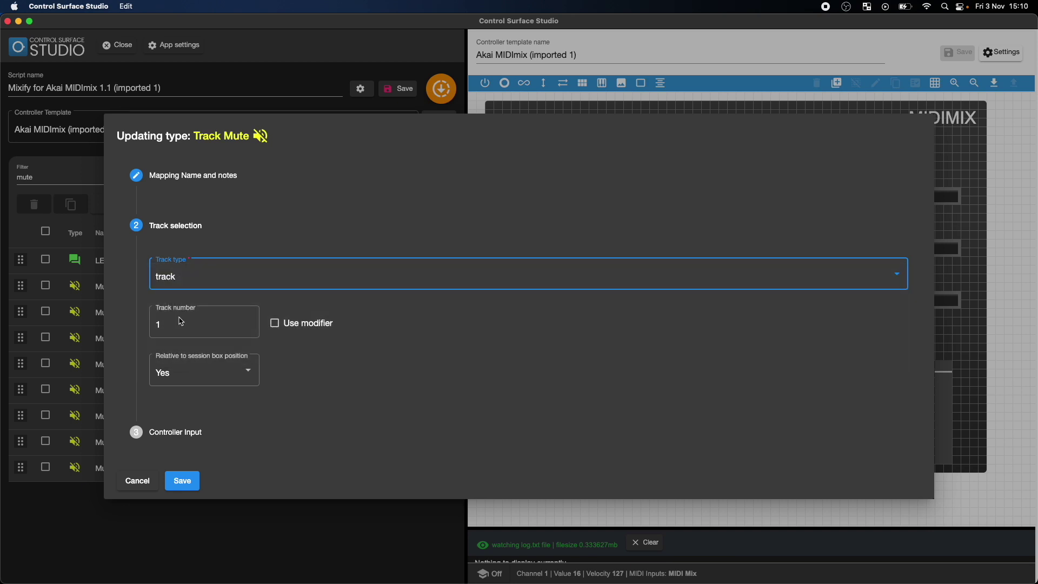
pyautogui.click(187, 436)
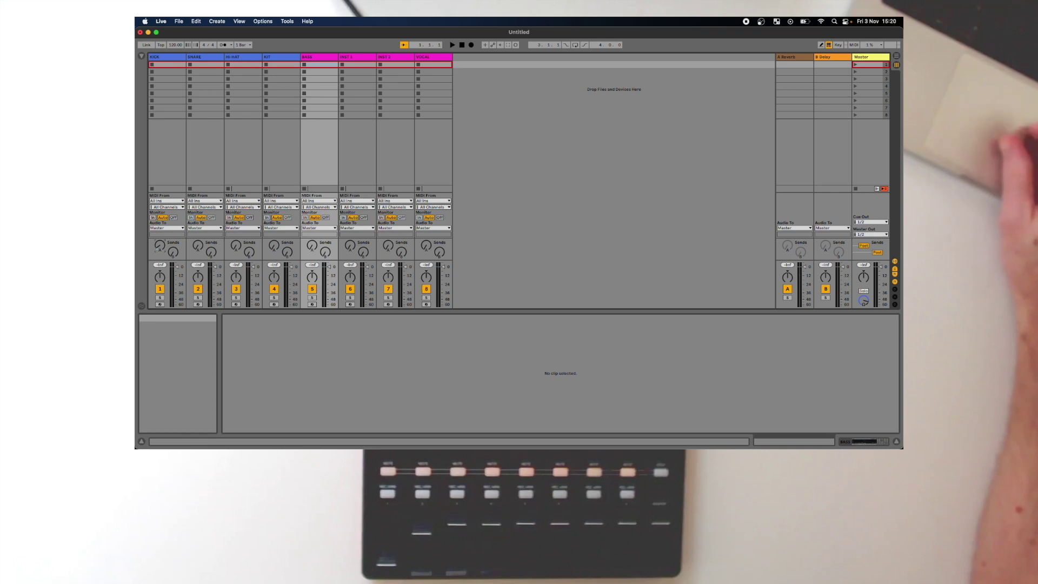
# Step: Switch from Ableton Live back to Control Surface Studio with Cmd+Tab
pyautogui.press('super+Tab')
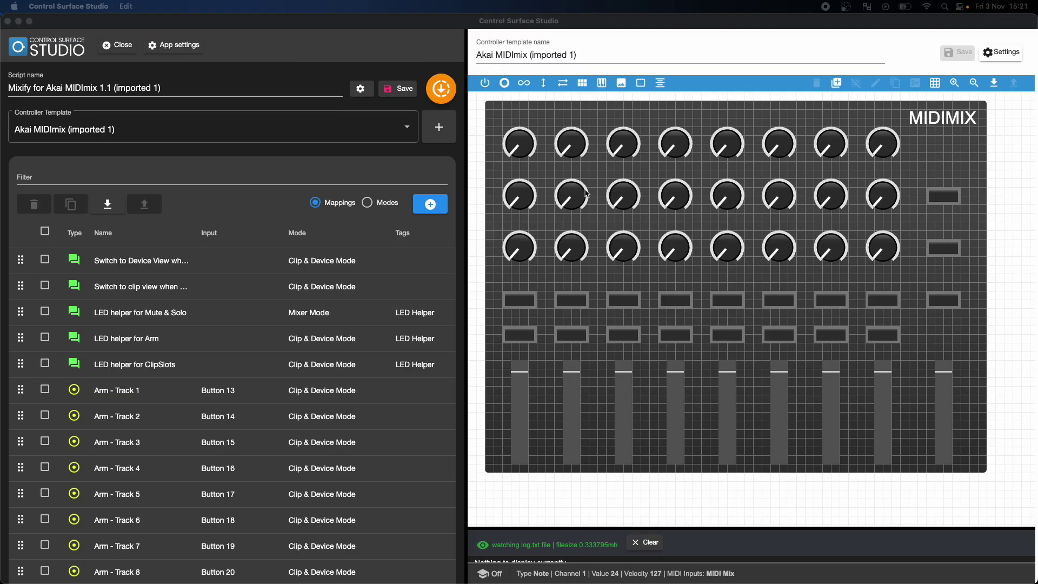
# Step: Filter the mappings by 'solo' and save Solo Track 1 in Clip & Device Mode
pyautogui.click(70, 176)
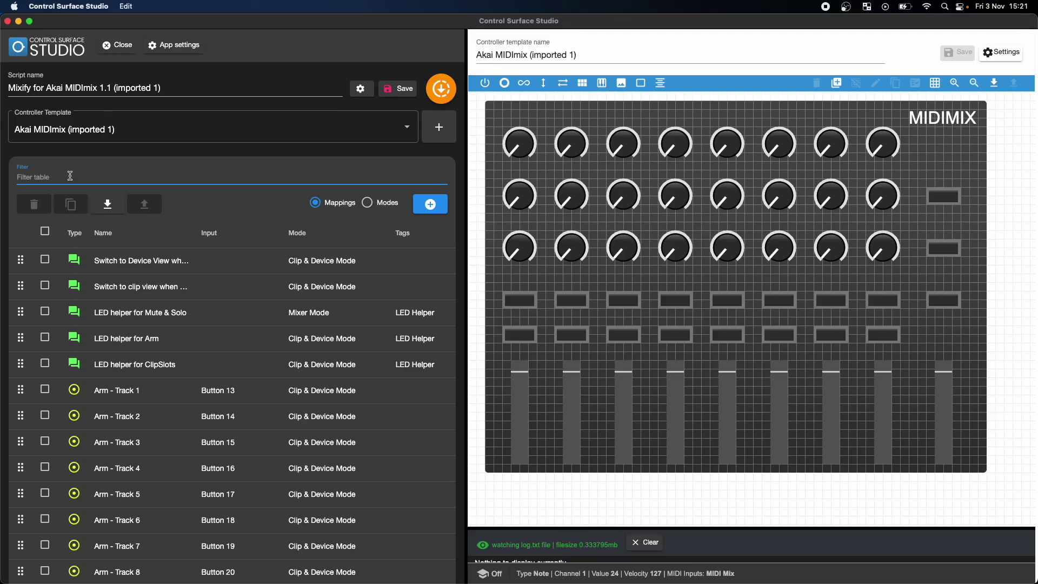
pyautogui.write('so')
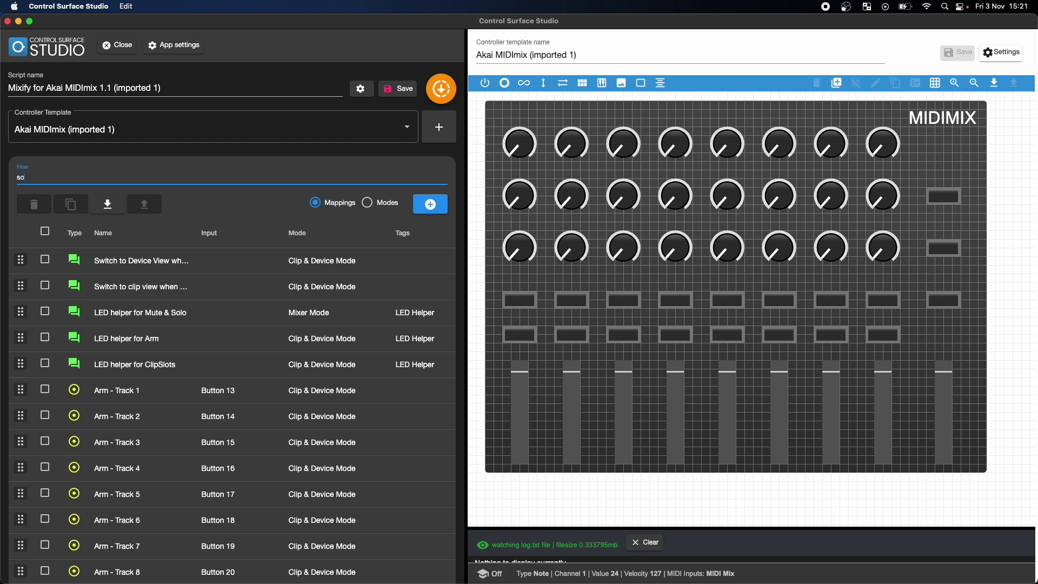
pyautogui.write('lo')
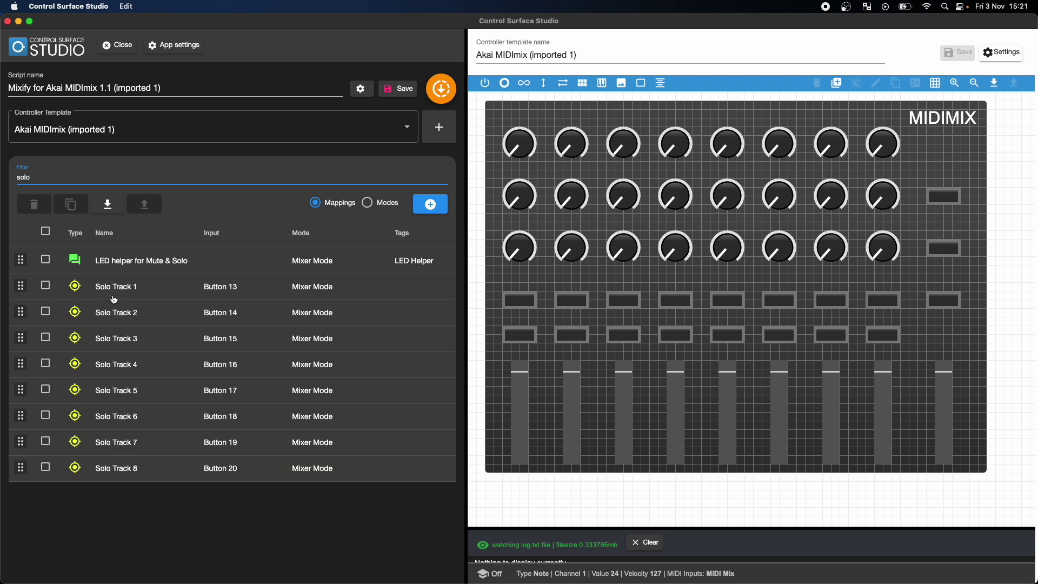
pyautogui.click(113, 297)
pyautogui.click(209, 354)
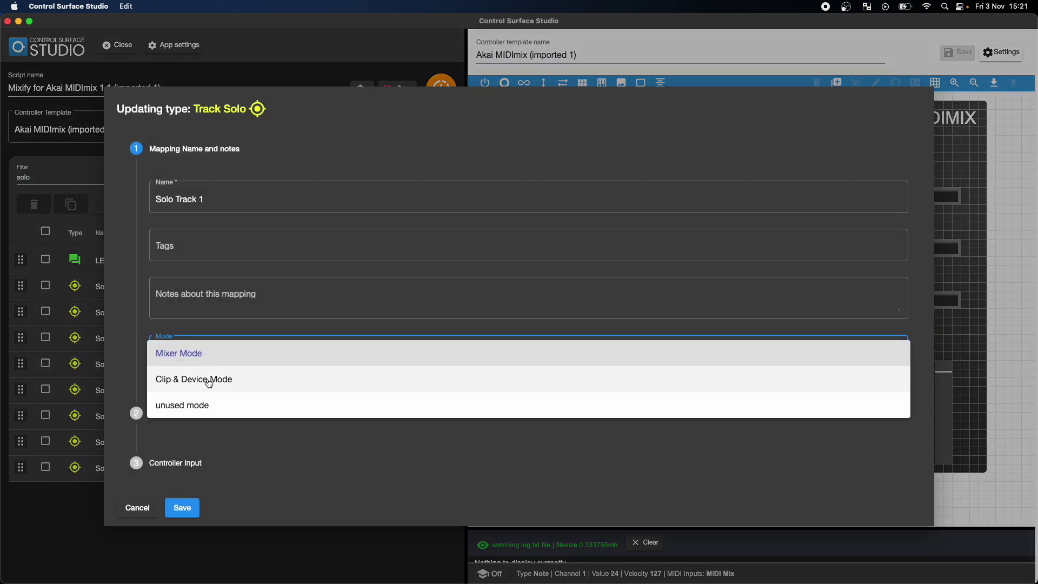
pyautogui.click(209, 381)
pyautogui.click(180, 507)
# Step: Switch Solo Track 2 and Solo Track 3 to Clip & Device Mode as well
pyautogui.click(128, 319)
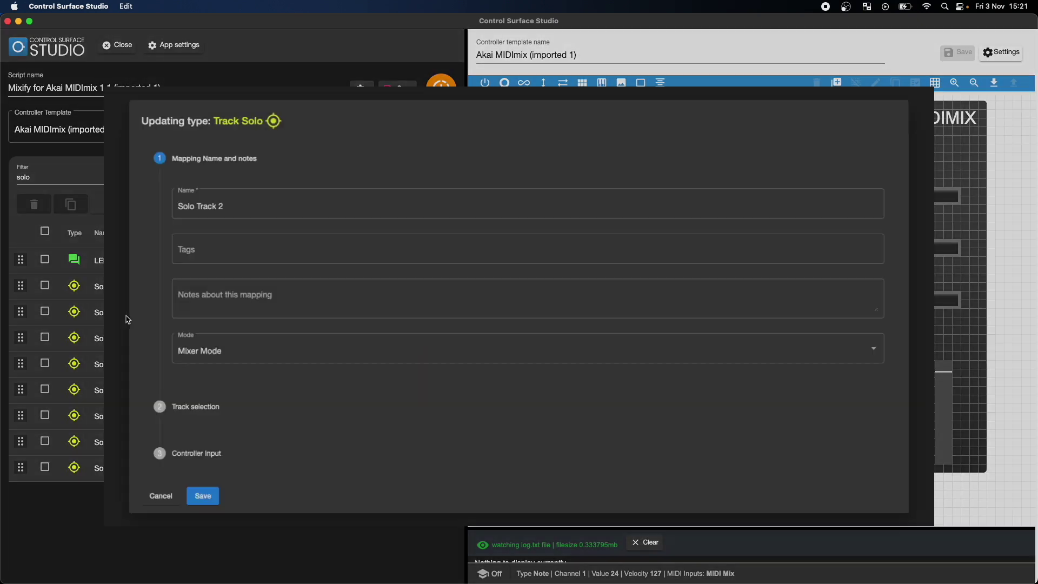
pyautogui.click(193, 361)
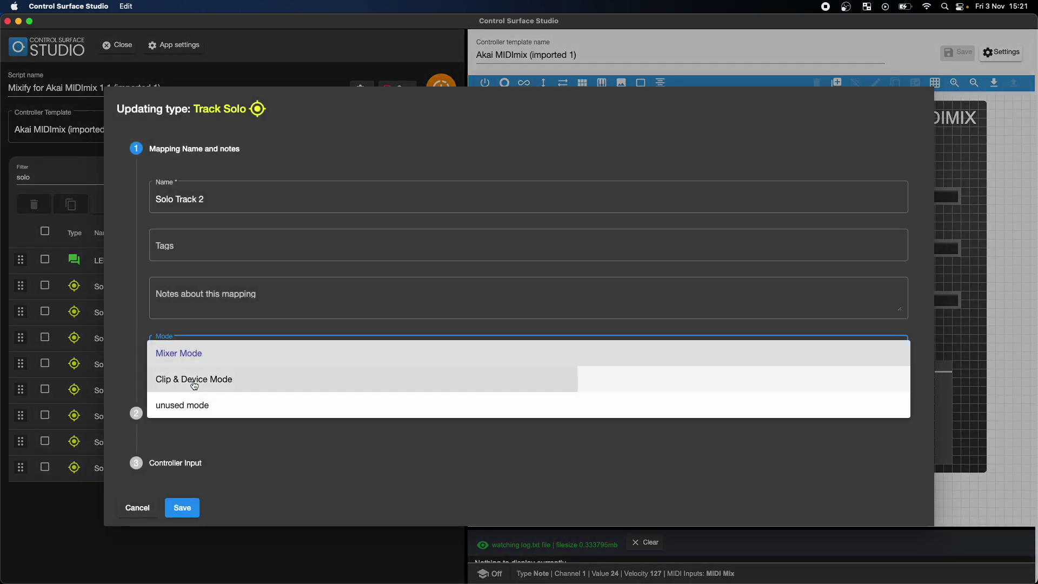
pyautogui.click(195, 385)
pyautogui.click(187, 507)
pyautogui.click(142, 336)
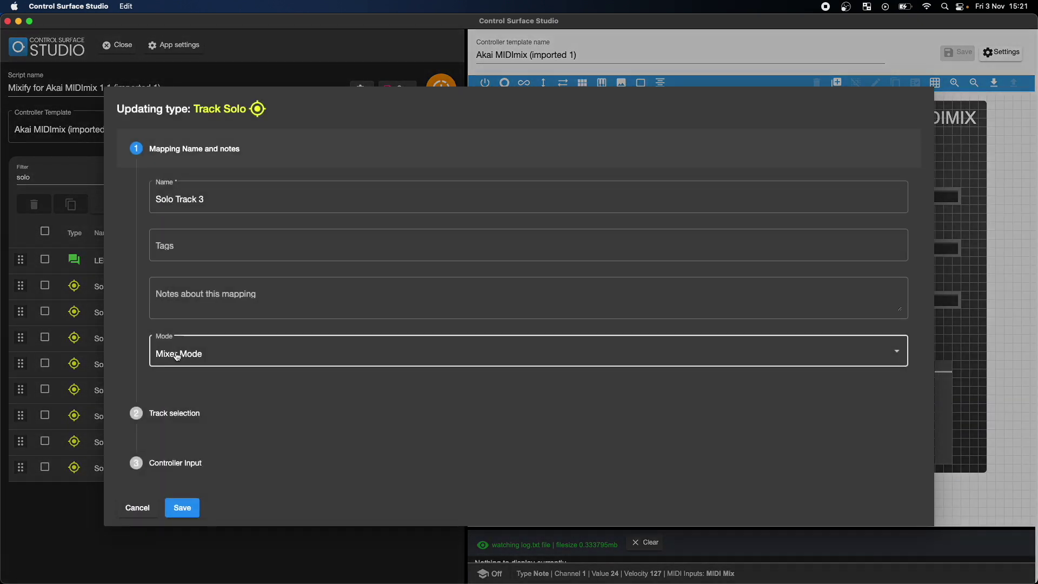
pyautogui.click(178, 357)
pyautogui.click(178, 384)
# Step: Correct the filter to 'arm' and save Arm - Track 1 in Mixer Mode
pyautogui.write('ae')
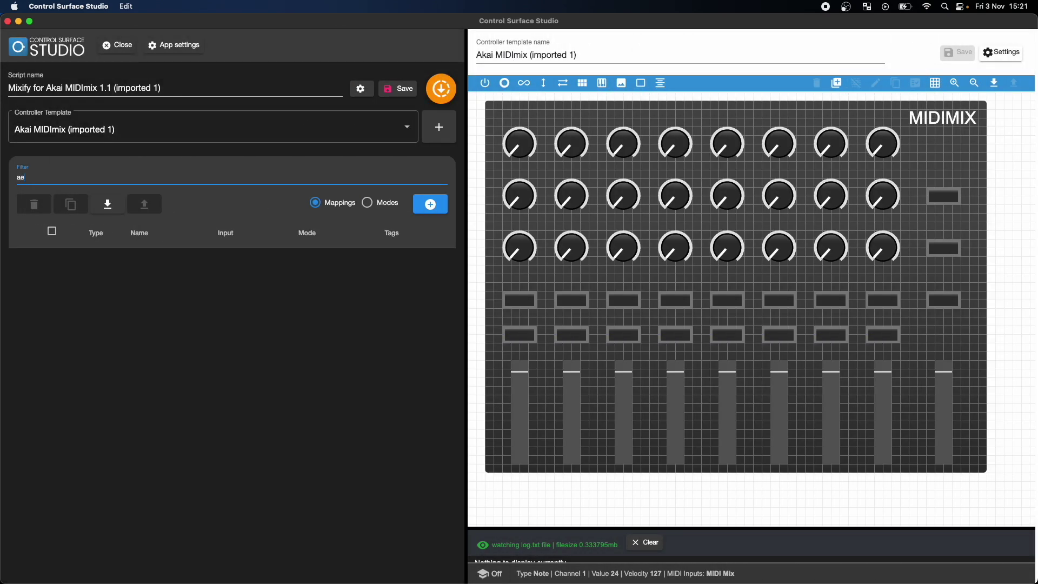
pyautogui.press('BackSpace')
pyautogui.press('BackSpace')
pyautogui.write('arm')
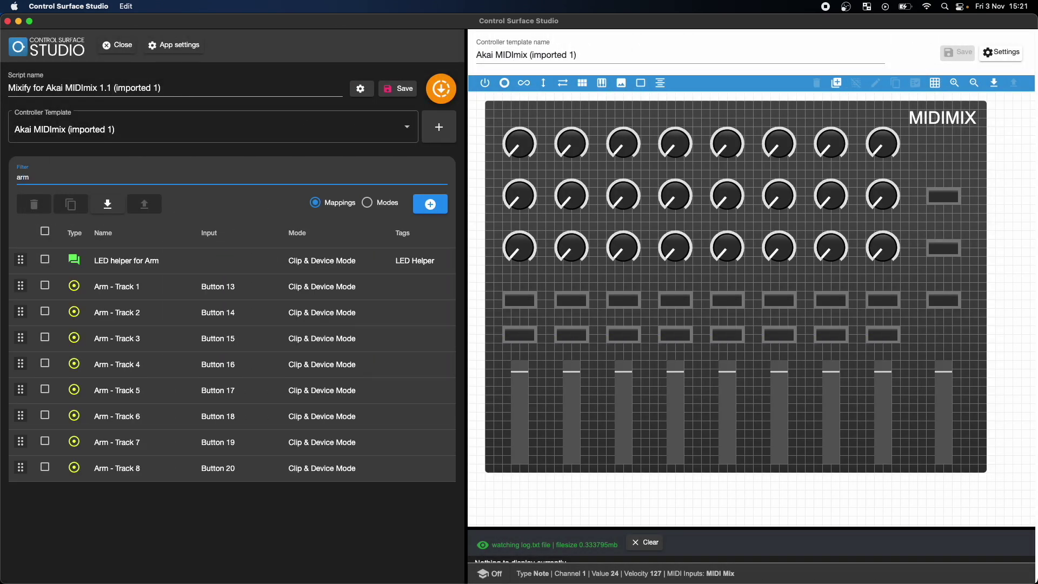
pyautogui.click(118, 296)
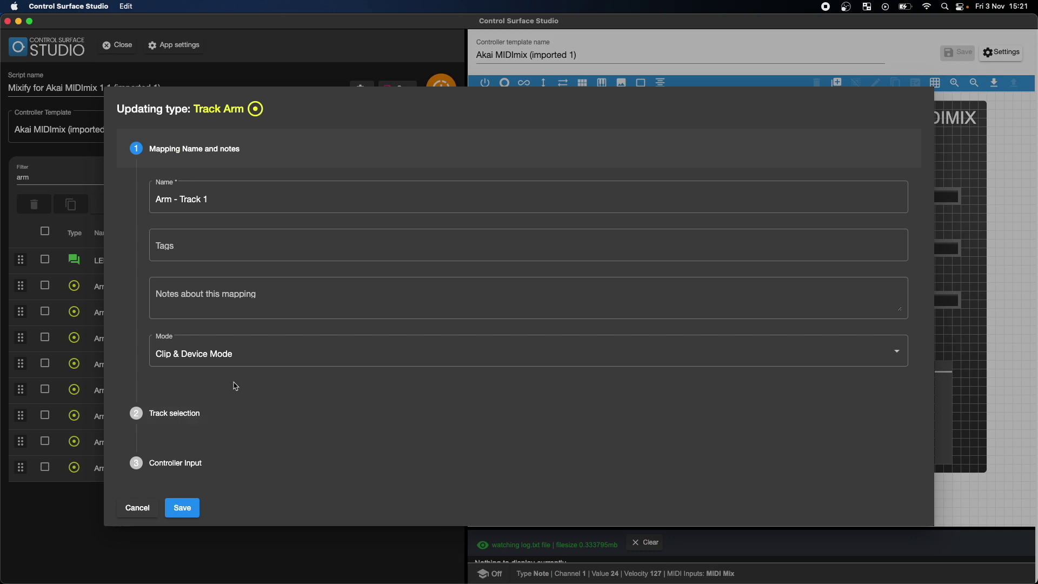
pyautogui.click(240, 357)
pyautogui.click(235, 328)
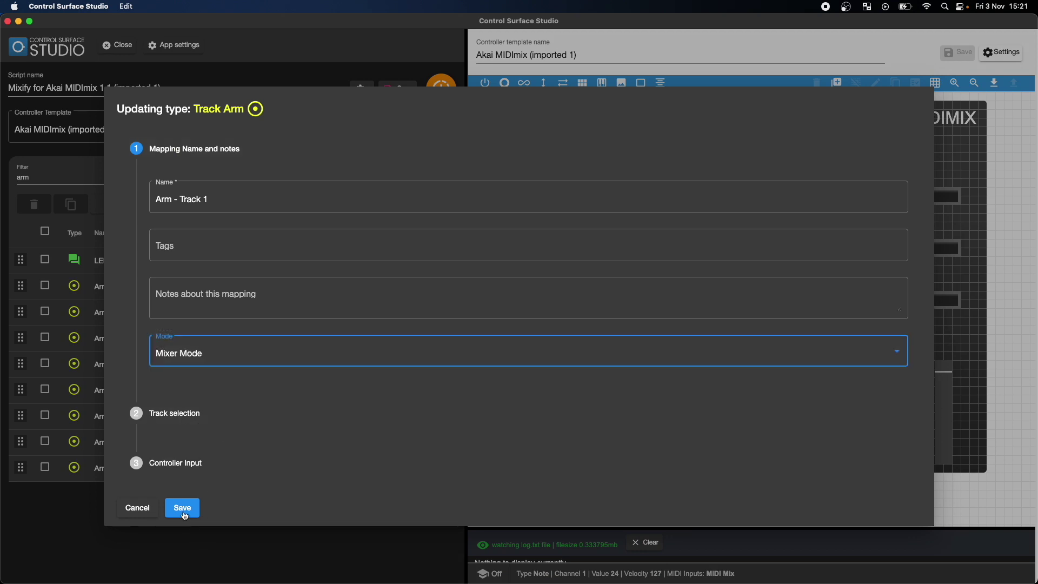
pyautogui.click(183, 508)
# Step: Set Arm - Track 2 and 3 to Mixer Mode, then save and generate the script
pyautogui.click(140, 312)
pyautogui.click(205, 351)
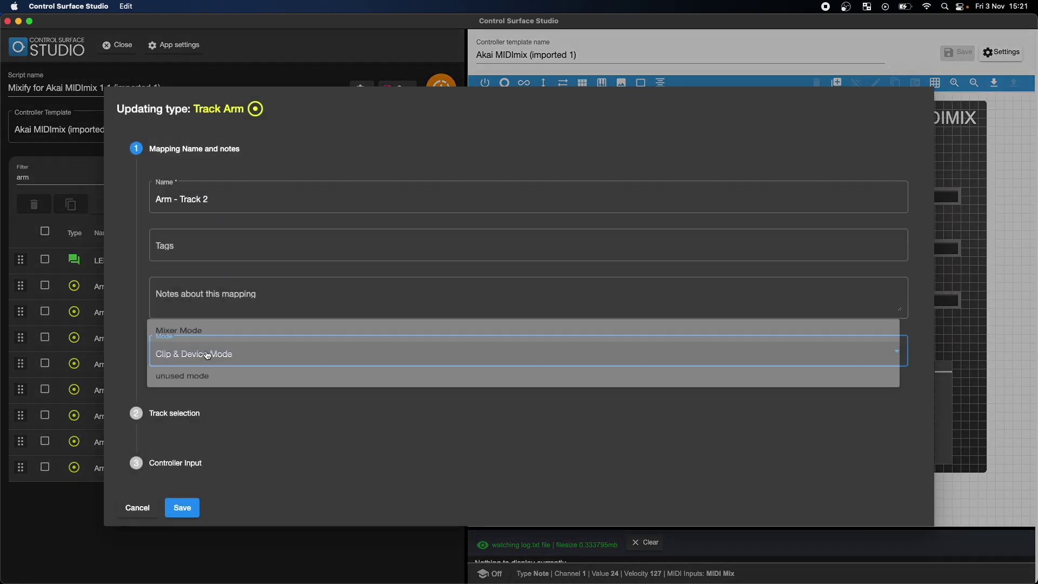
pyautogui.click(183, 326)
pyautogui.click(187, 514)
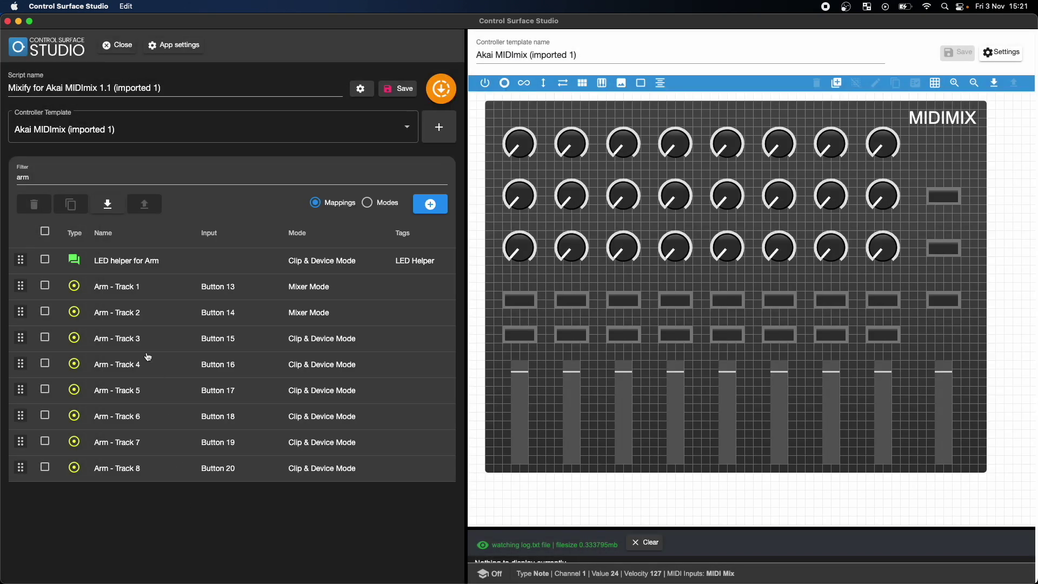
pyautogui.click(144, 338)
pyautogui.click(205, 352)
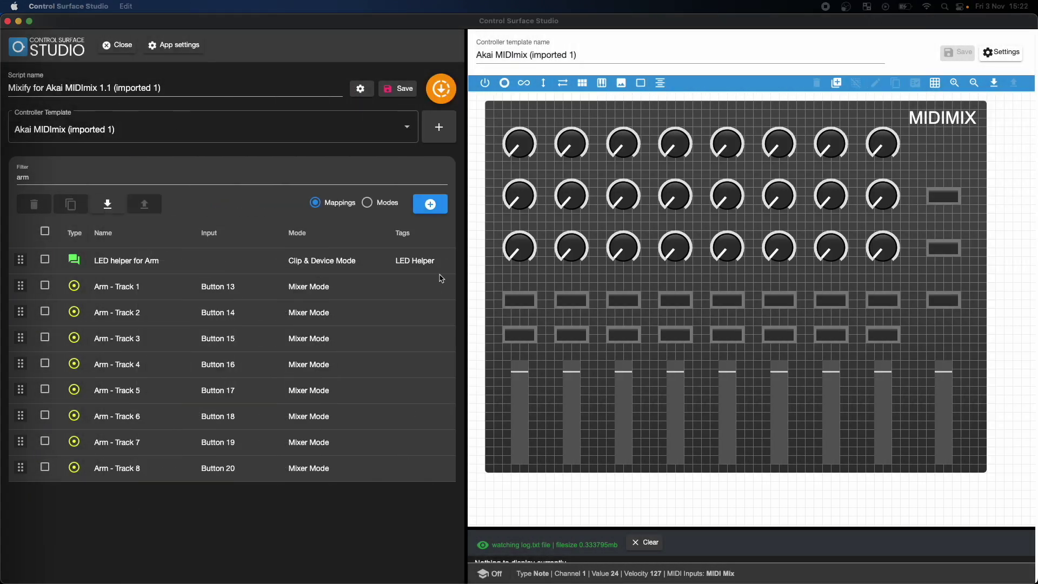
pyautogui.click(400, 88)
pyautogui.click(441, 90)
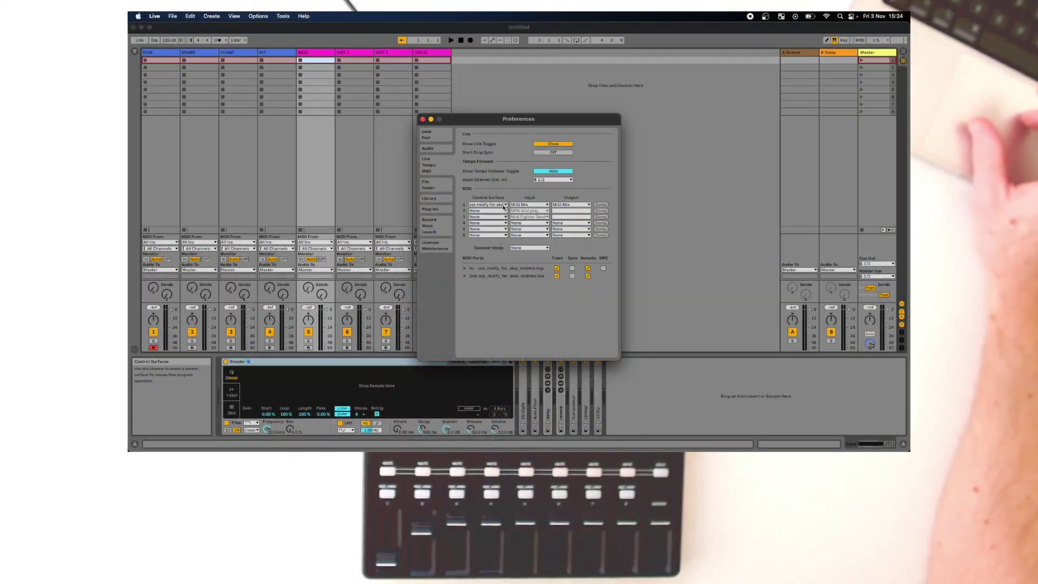
# Step: Choose 'css mixify for akai midimix 11 imported 1' as the Control Surface and close Preferences
pyautogui.click(488, 205)
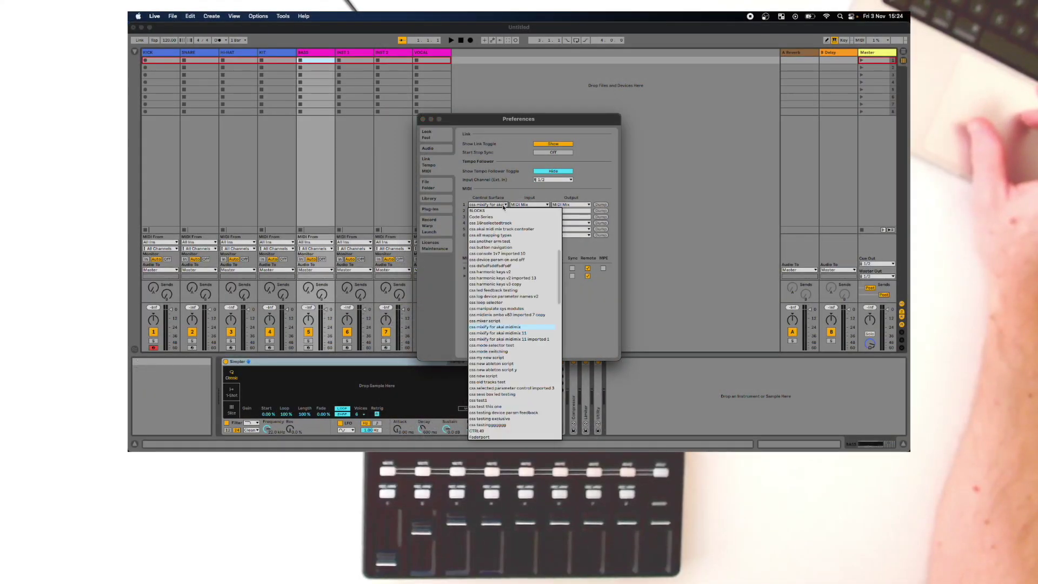
pyautogui.click(522, 340)
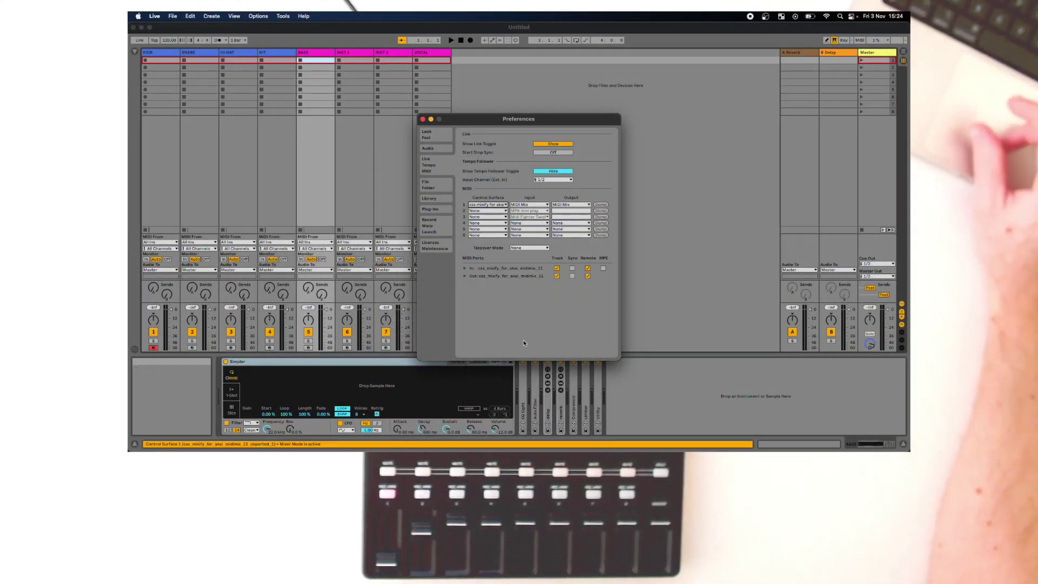
pyautogui.click(423, 119)
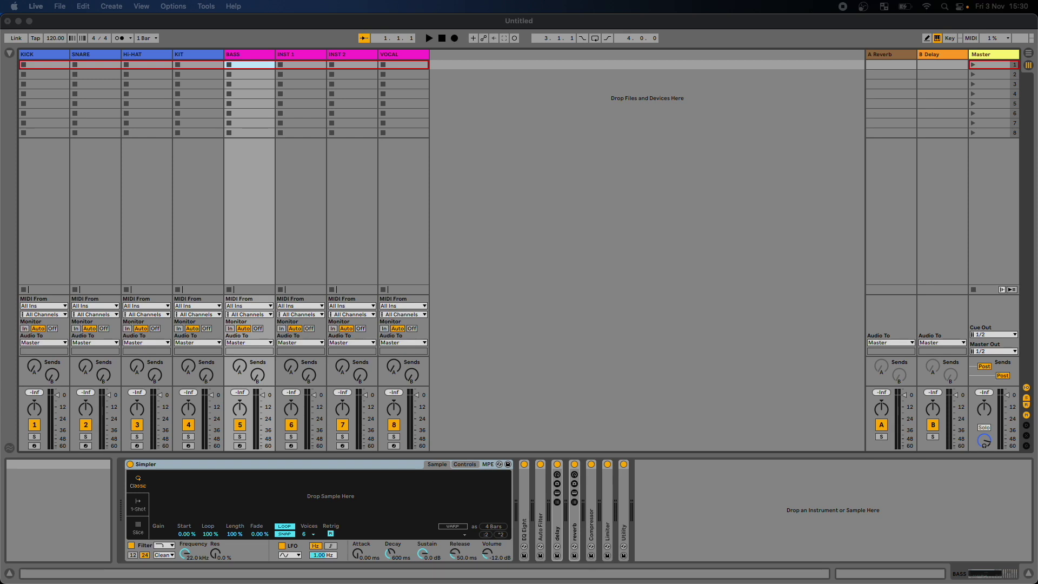
# Step: Return to Control Surface Studio, browse and dismiss the add-mapping types list, then come back from Live
pyautogui.press('super+Tab')
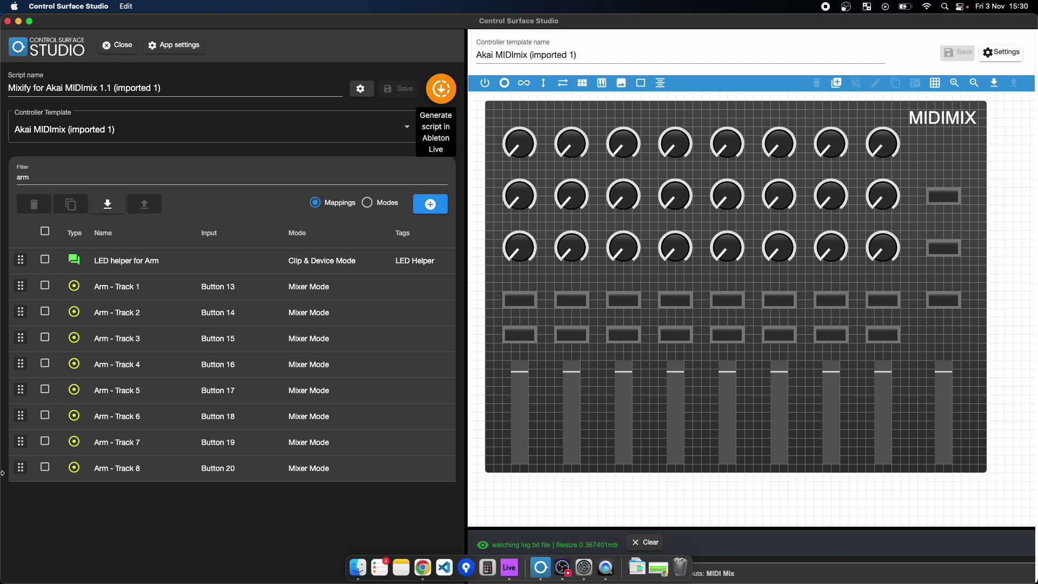
pyautogui.click(436, 204)
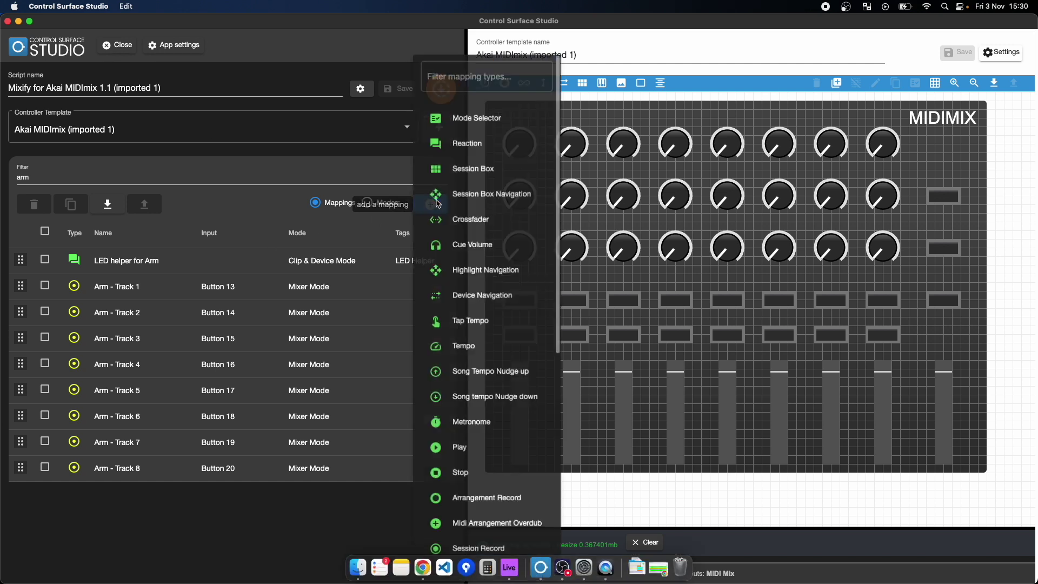
pyautogui.scroll(-5, 443, 232)
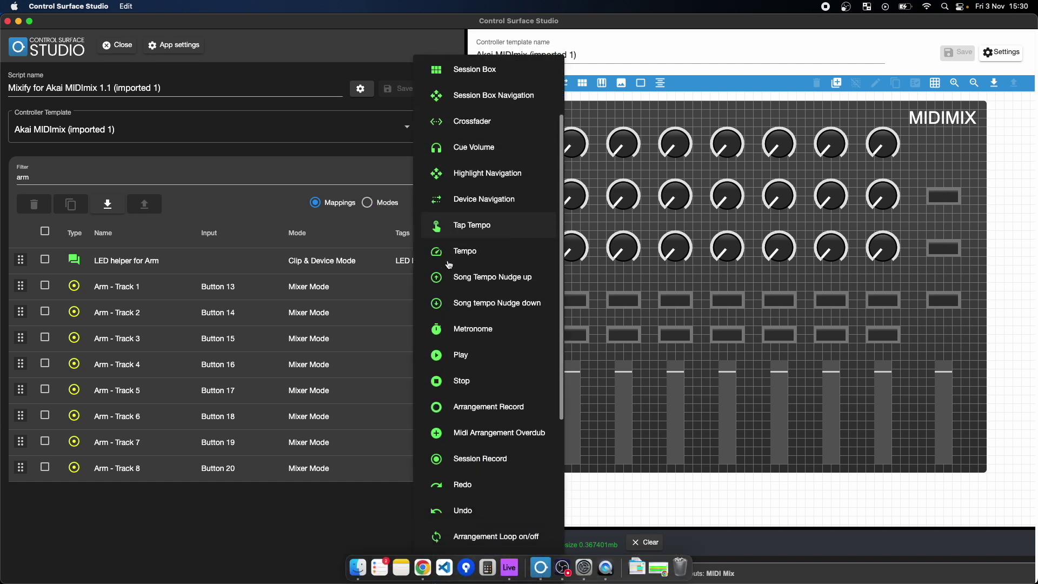
pyautogui.scroll(-6, 448, 265)
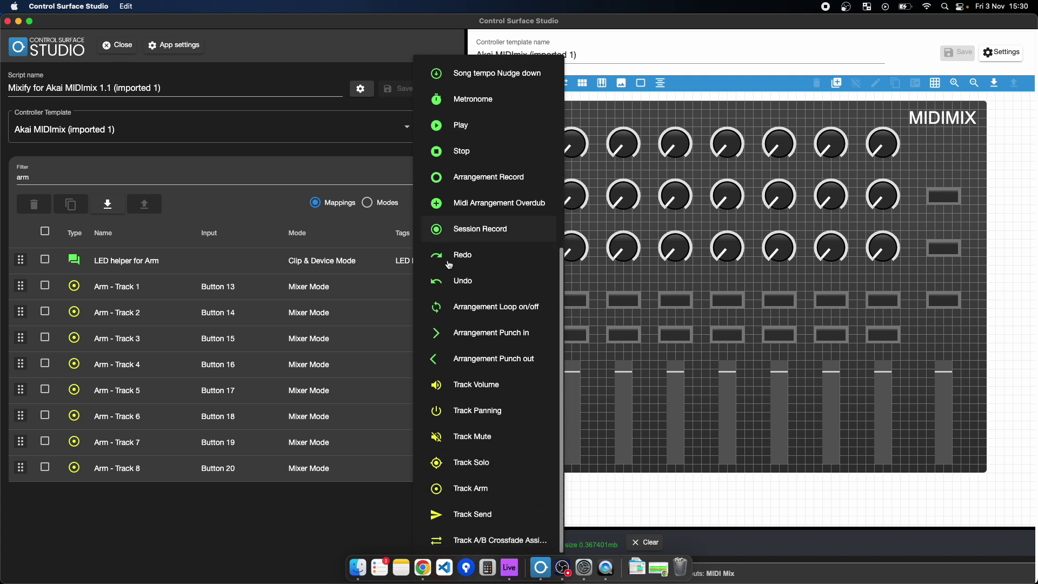
pyautogui.scroll(10, 449, 264)
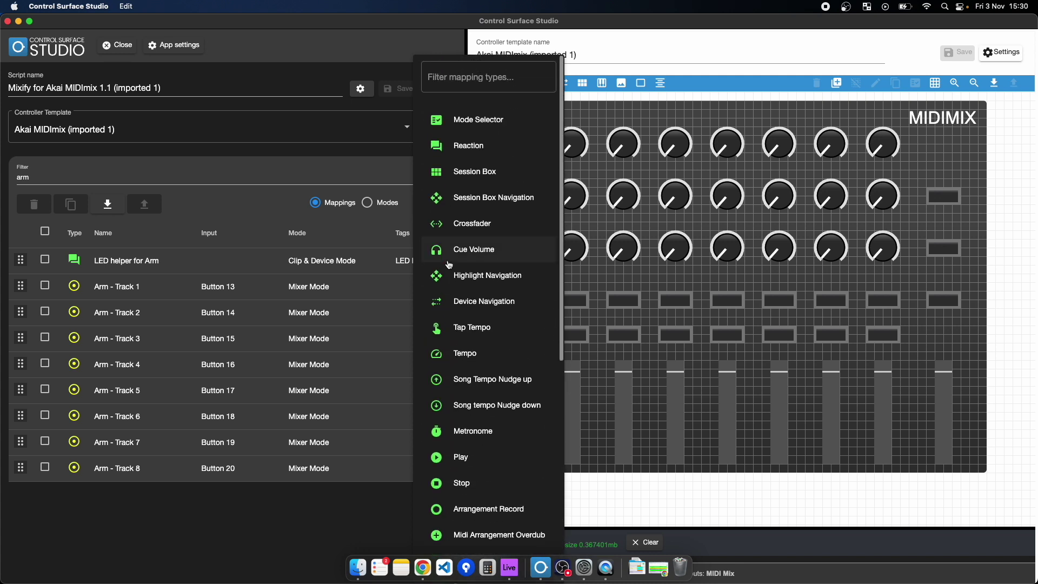
pyautogui.click(351, 498)
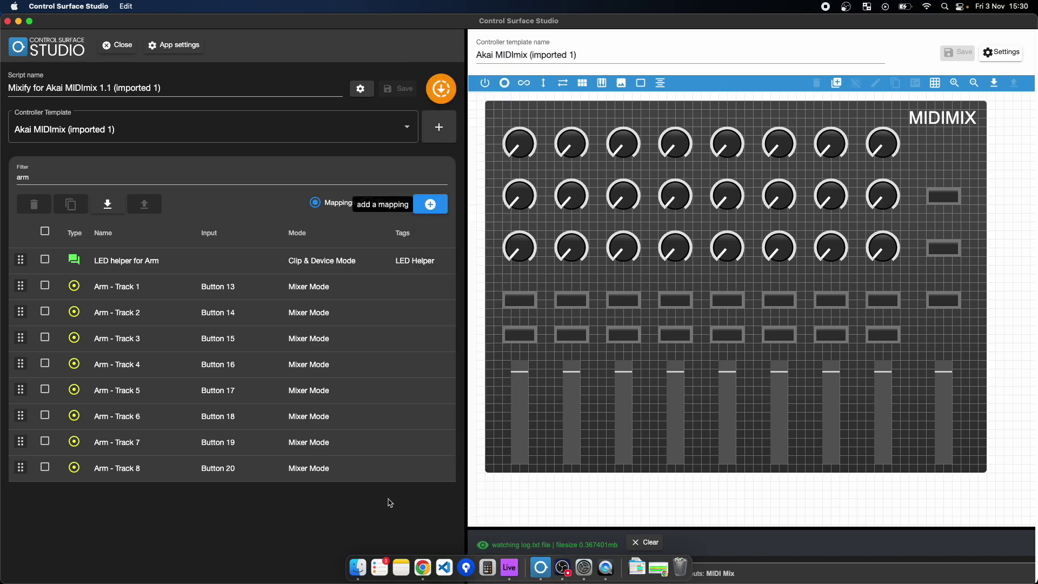
pyautogui.click(510, 568)
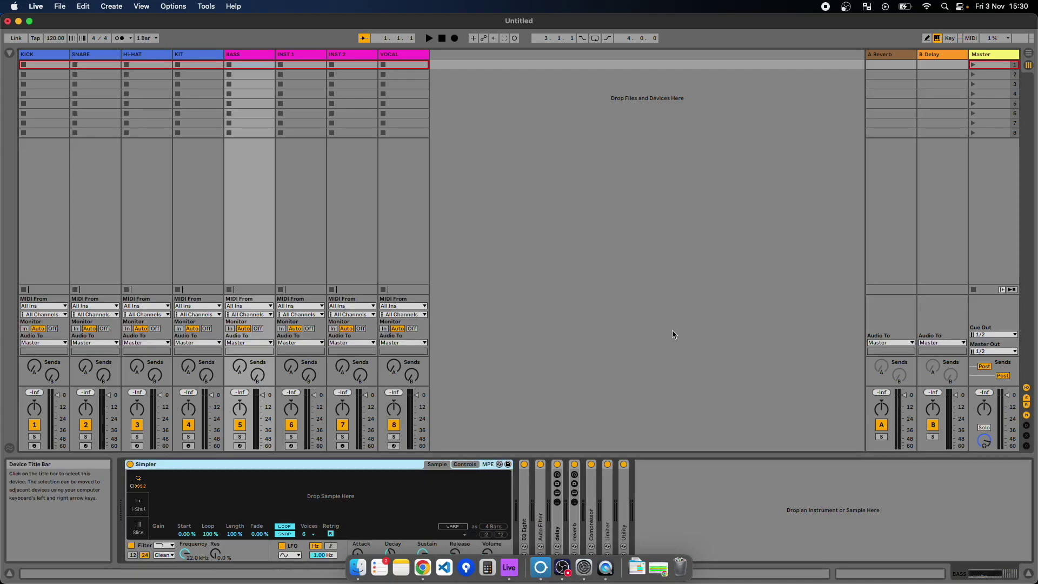
pyautogui.press('super+Tab')
# Step: Filter the mappings by 'mast' and delete the Master Track Volume mapping
pyautogui.doubleClick(69, 170)
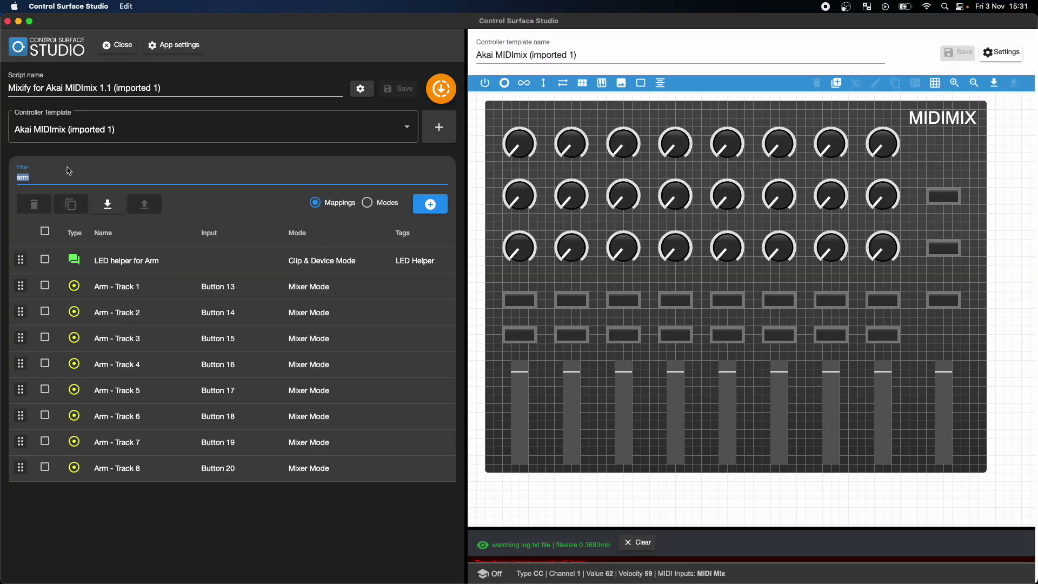
pyautogui.write('maste')
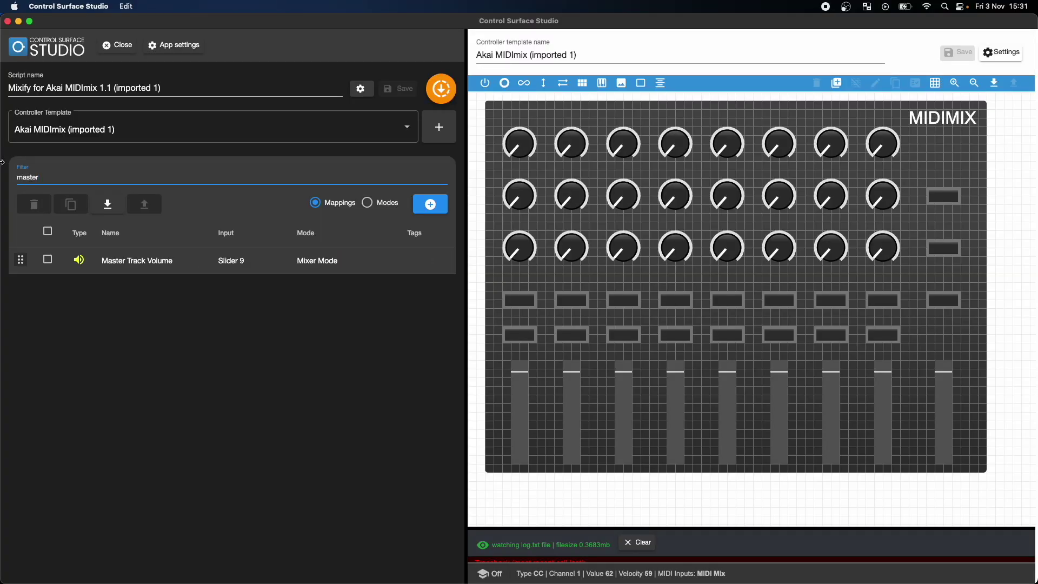
pyautogui.click(141, 264)
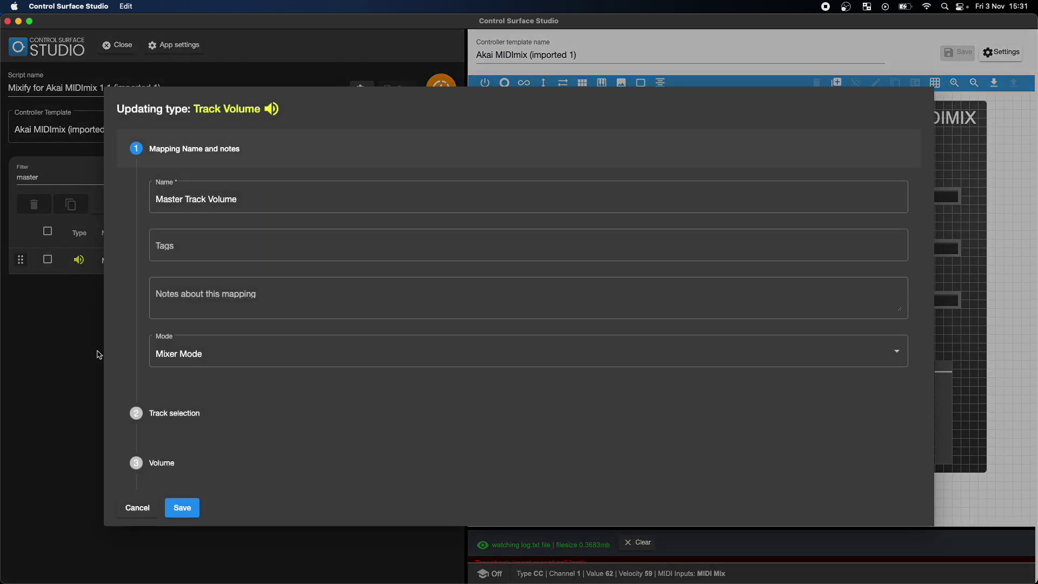
pyautogui.click(139, 508)
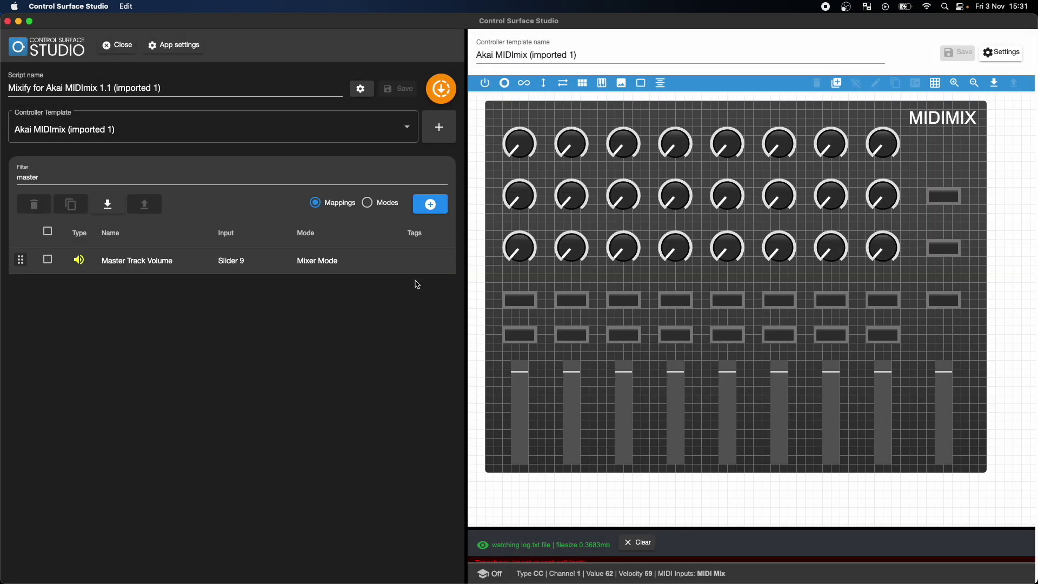
pyautogui.click(48, 260)
pyautogui.click(34, 204)
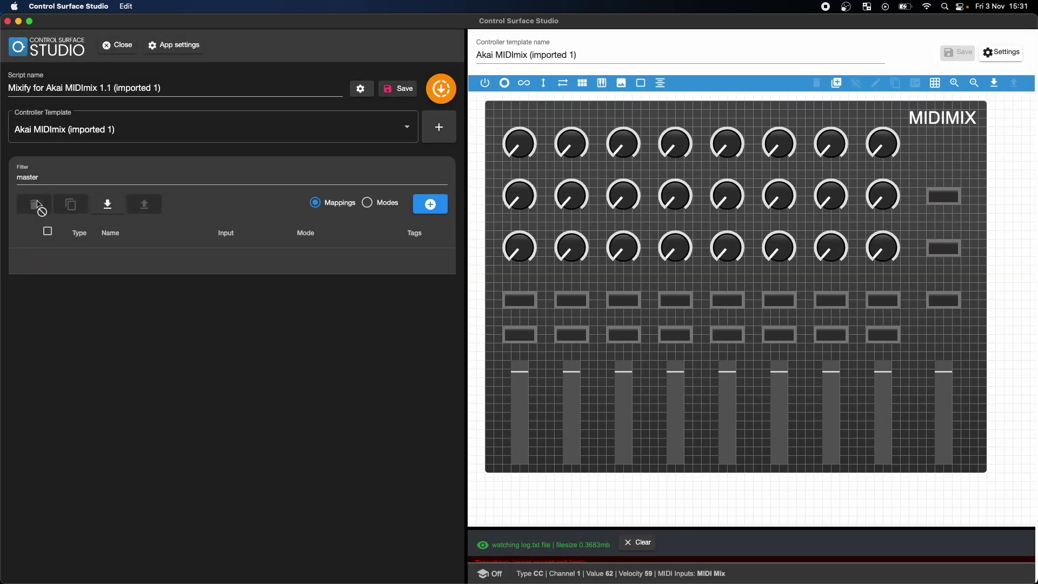
# Step: Add a Highlight Navigation mapping with navigation type Scroll on tracks
pyautogui.click(431, 206)
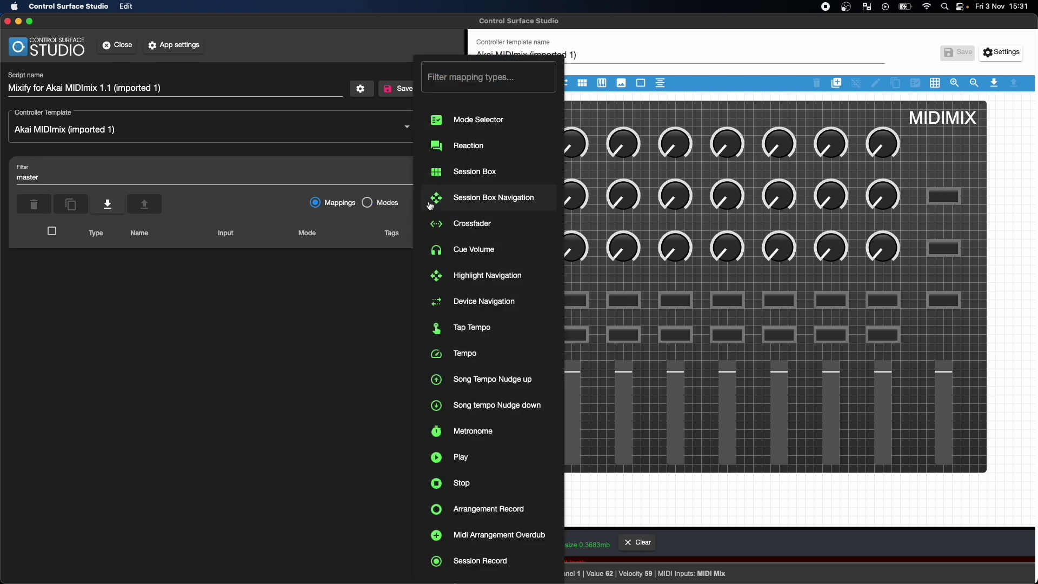
pyautogui.click(486, 280)
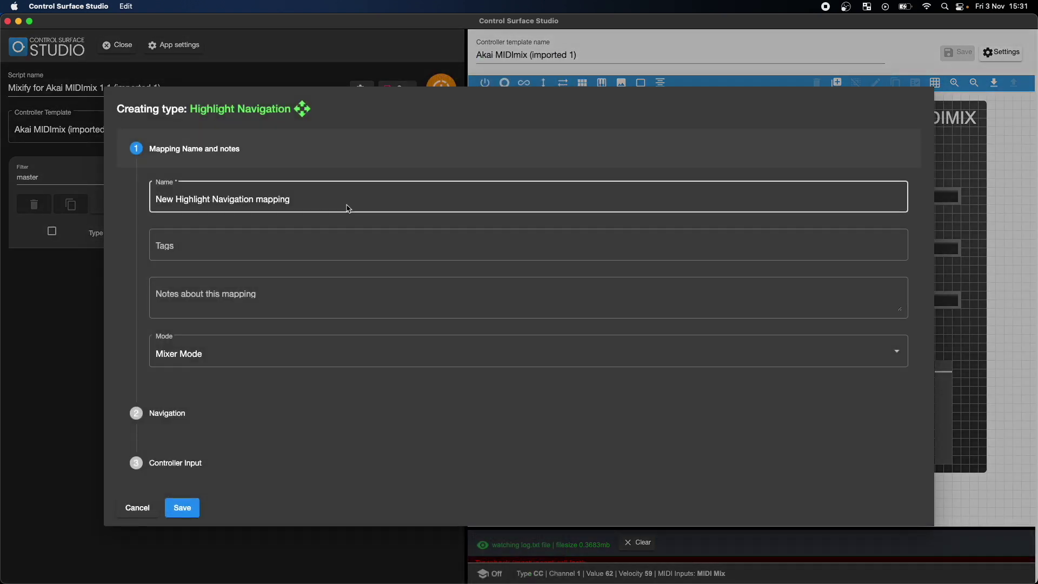
pyautogui.scroll(-1, 228, 400)
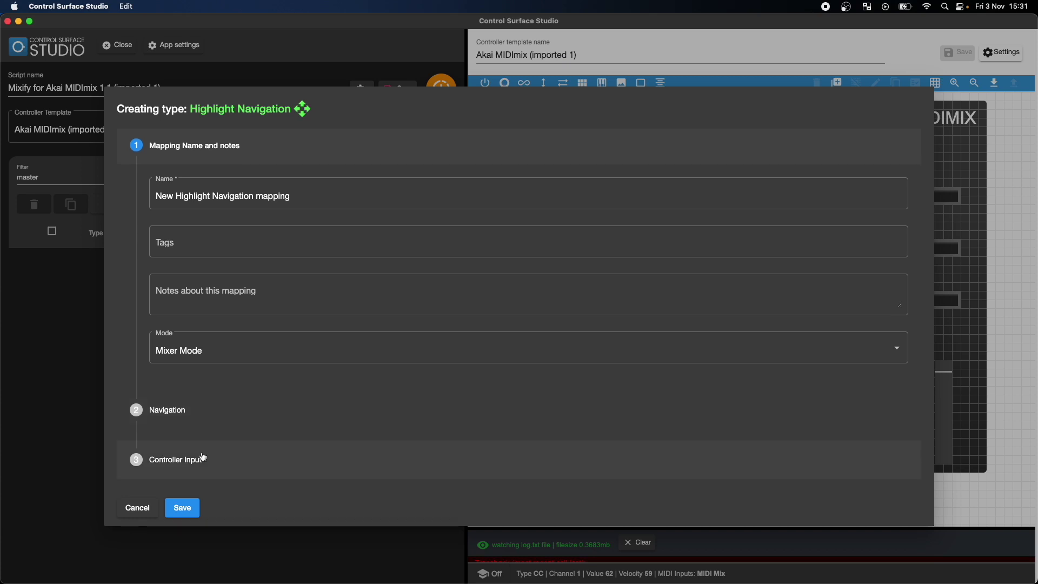
pyautogui.click(195, 407)
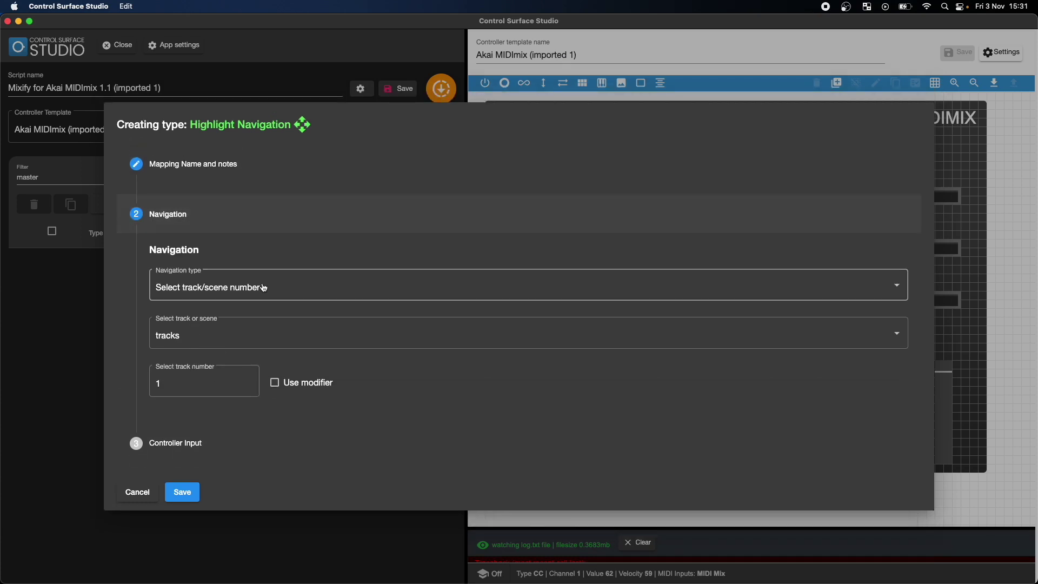
pyautogui.click(262, 284)
pyautogui.click(247, 314)
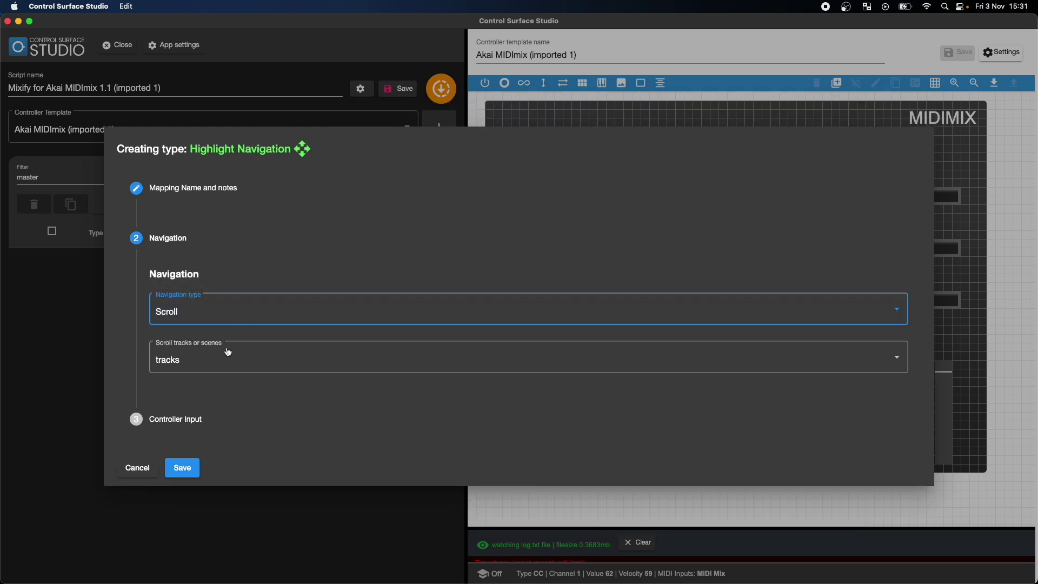
pyautogui.click(214, 371)
pyautogui.click(193, 361)
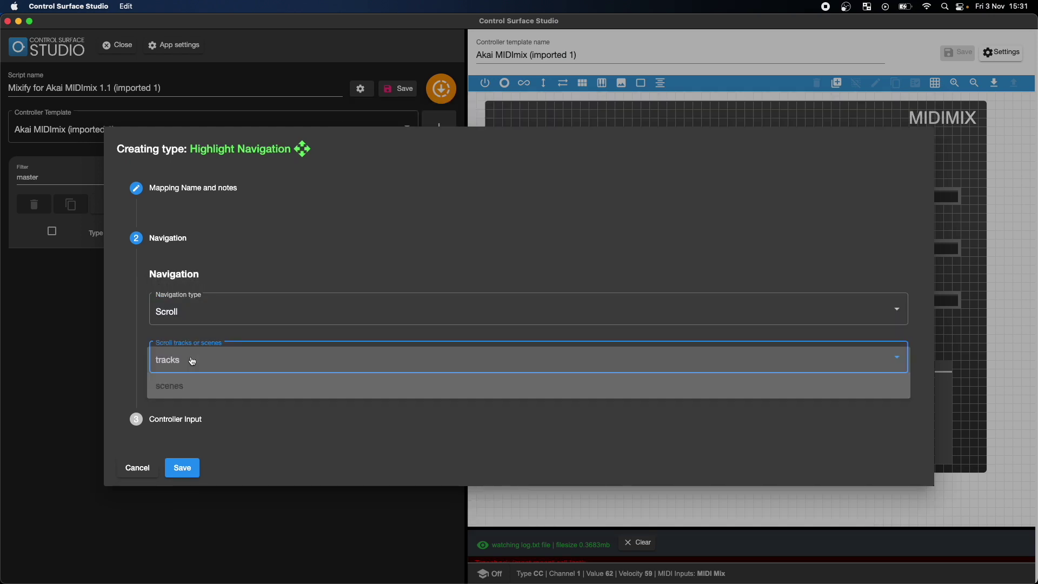
pyautogui.click(184, 409)
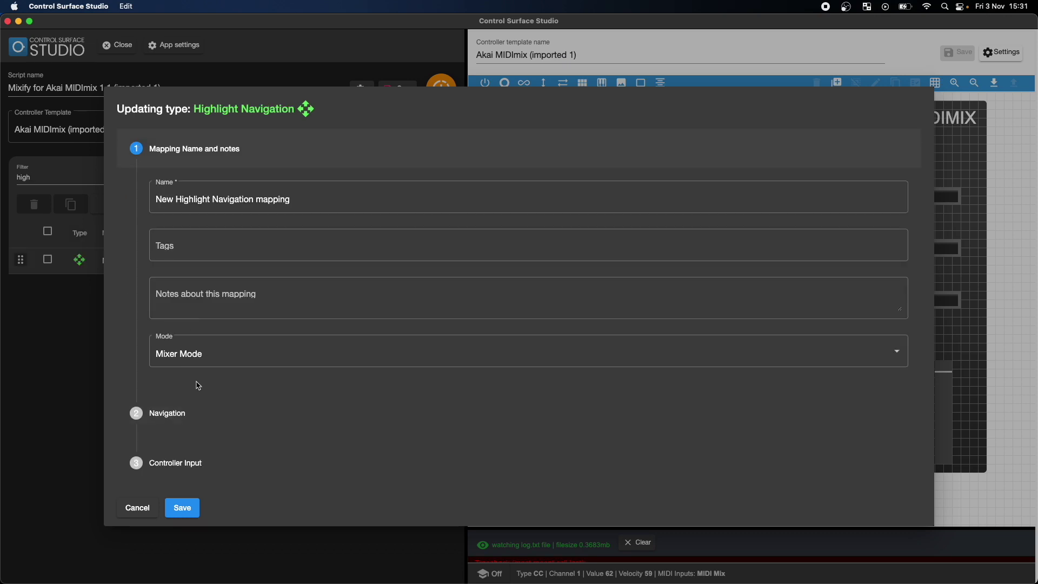
# Step: Assign Slider 9 as the navigation mapping's input and save it
pyautogui.click(188, 464)
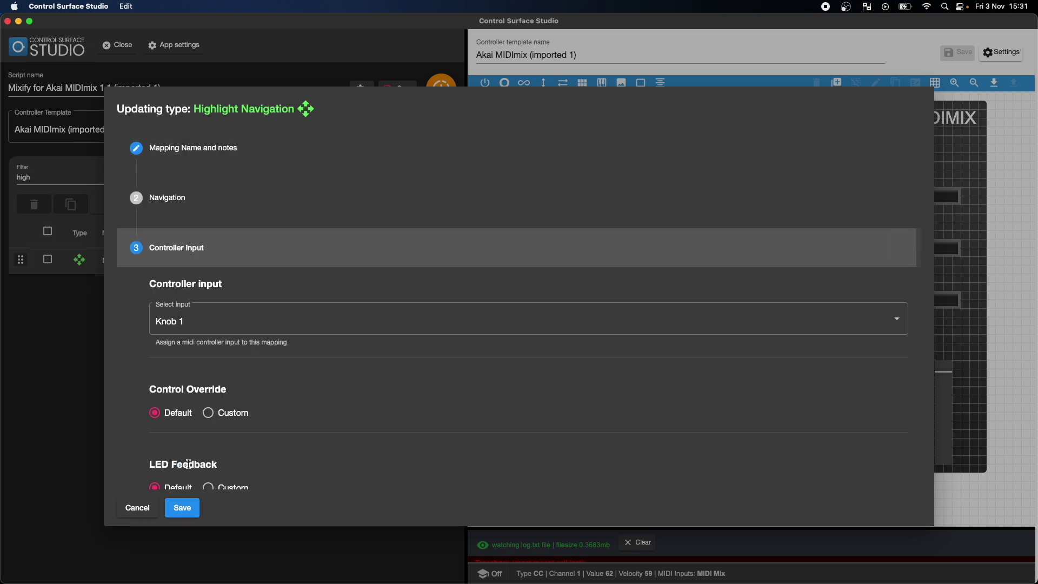
pyautogui.click(255, 325)
pyautogui.scroll(-20, 251, 397)
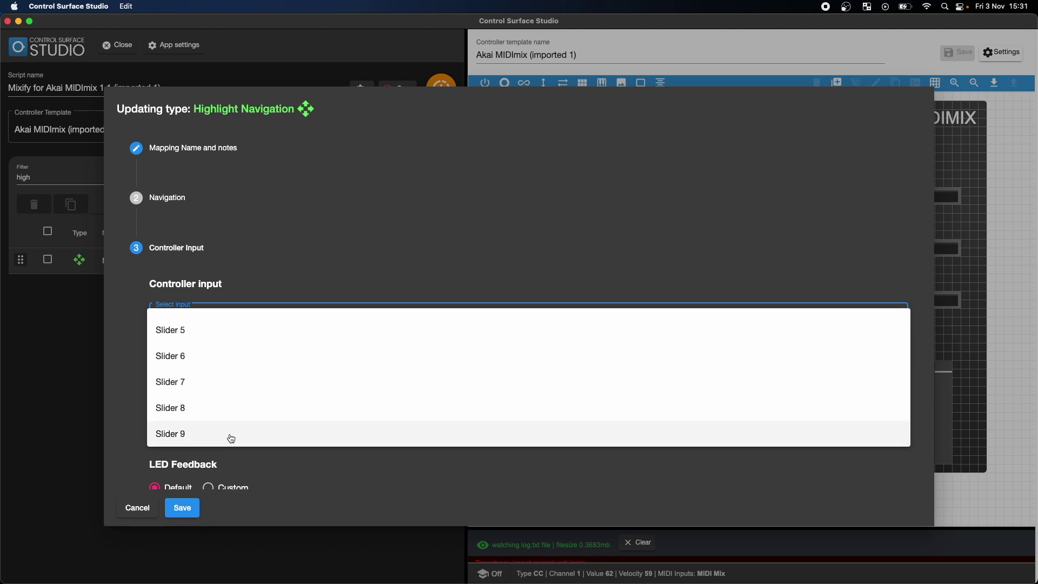
pyautogui.click(229, 434)
pyautogui.click(182, 509)
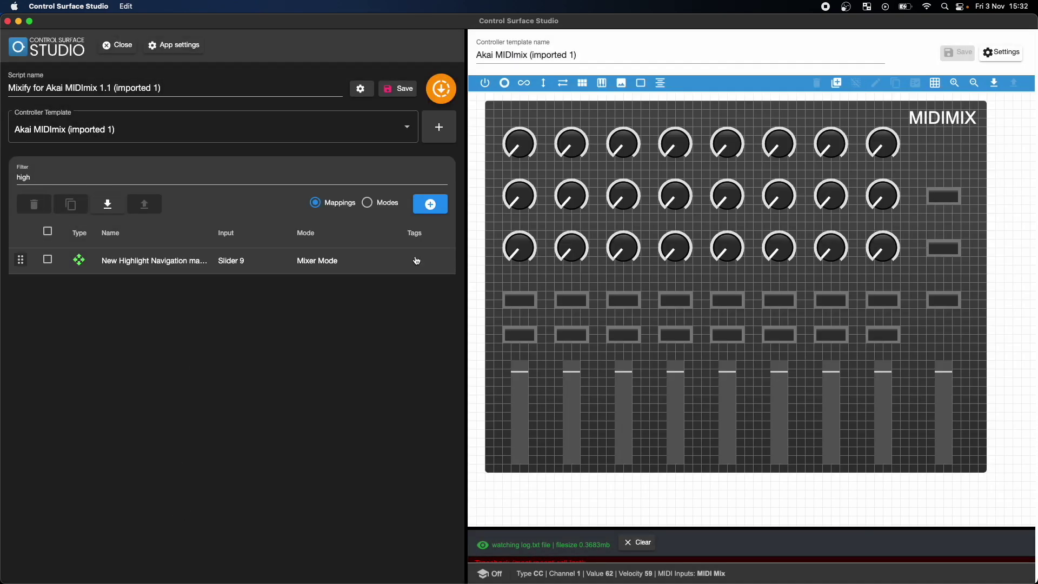
# Step: Generate the updated Mixify script, clear the filter and list the script's modes
pyautogui.click(436, 100)
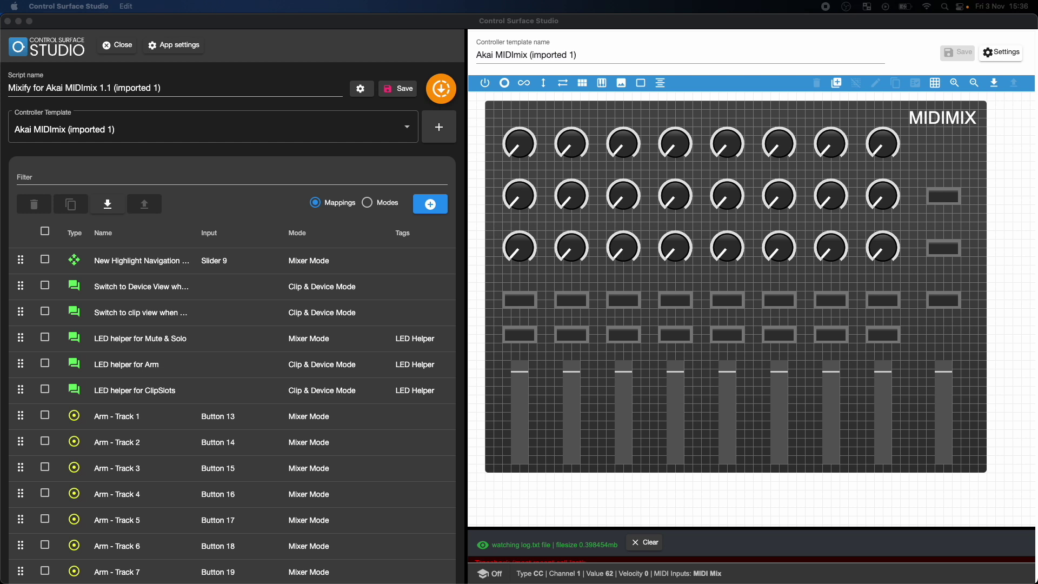
pyautogui.click(468, 254)
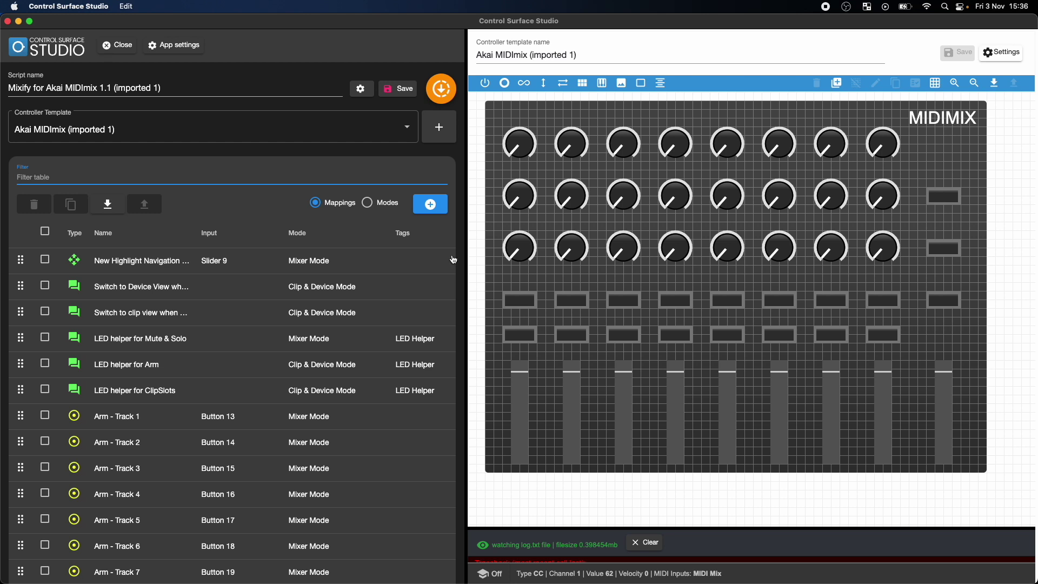
pyautogui.click(368, 203)
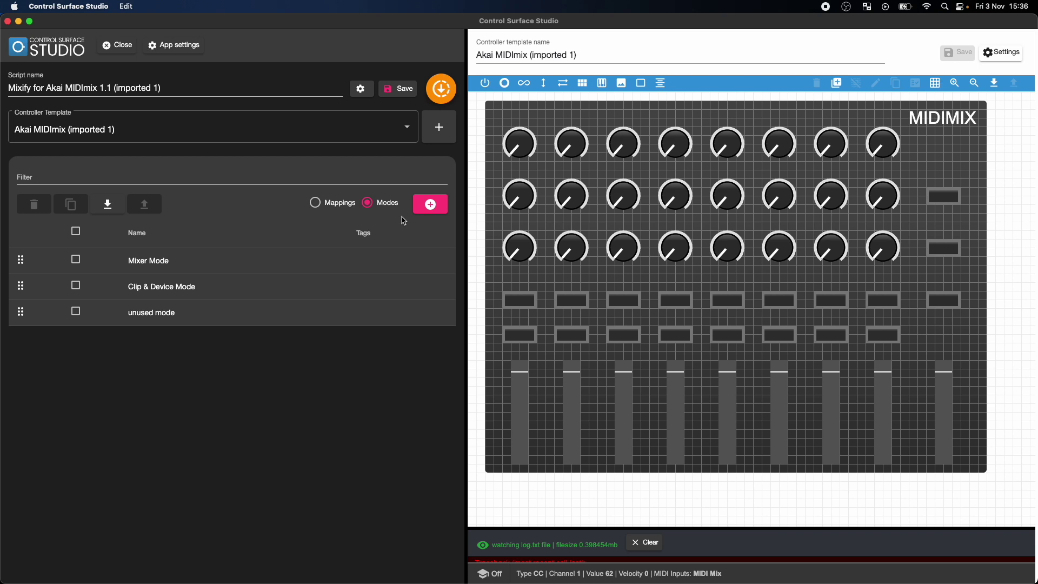
# Step: Create a mode named 'User mode' and move it below Clip & Device Mode
pyautogui.click(430, 205)
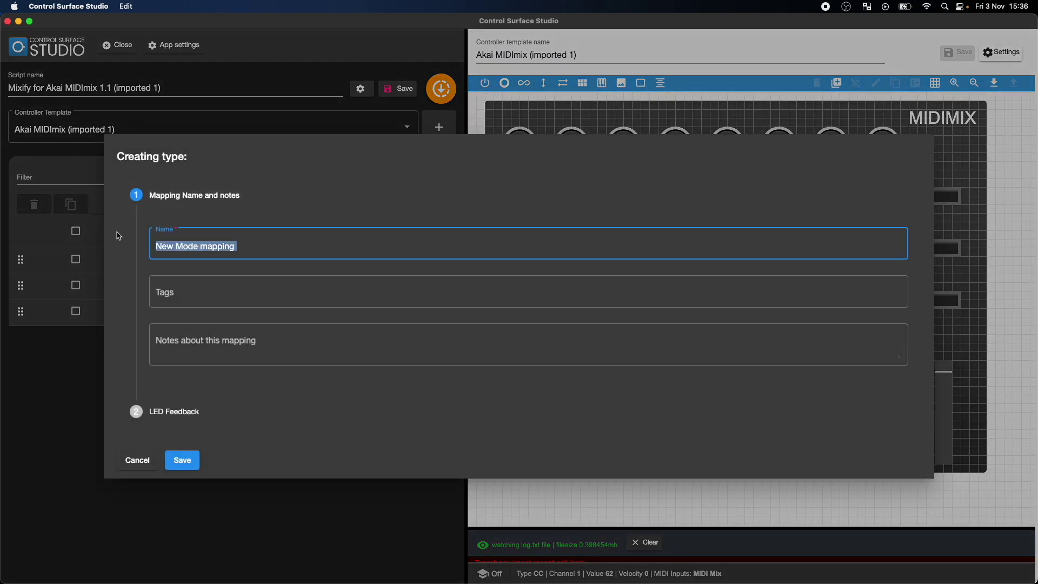
pyautogui.write('User mode')
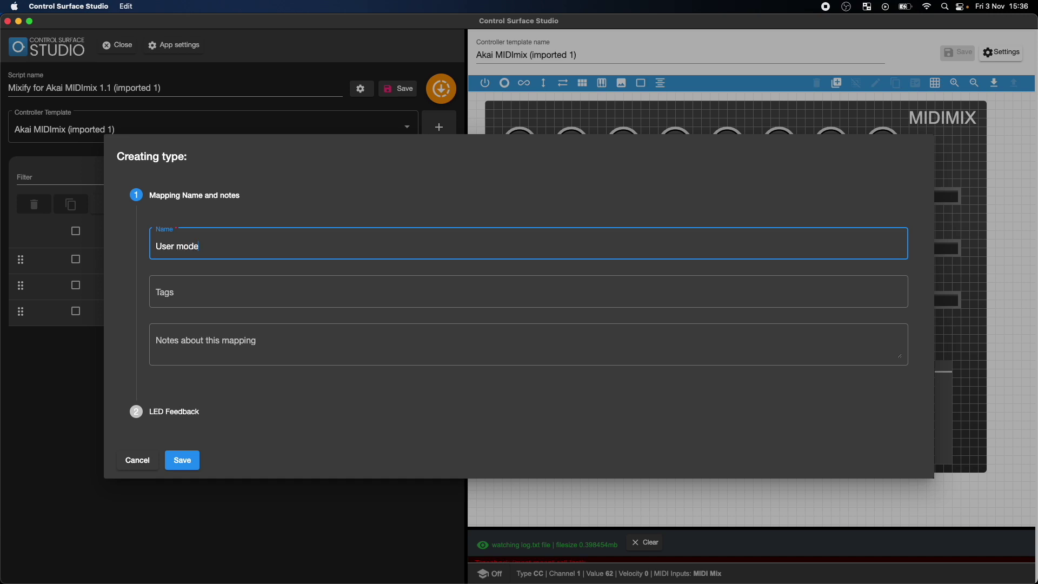
pyautogui.click(200, 461)
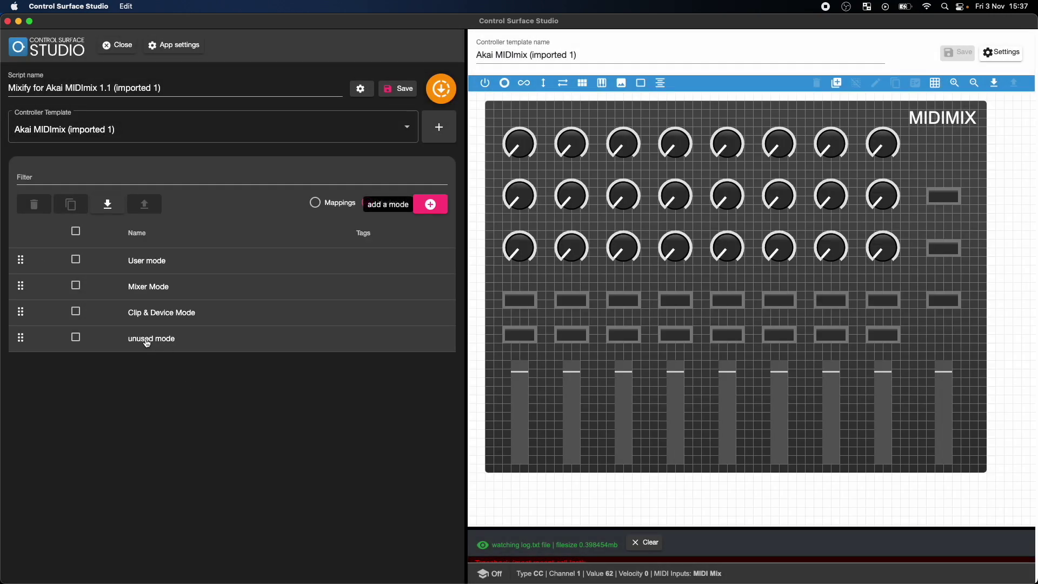
pyautogui.moveTo(22, 260); pyautogui.dragTo(27, 319)
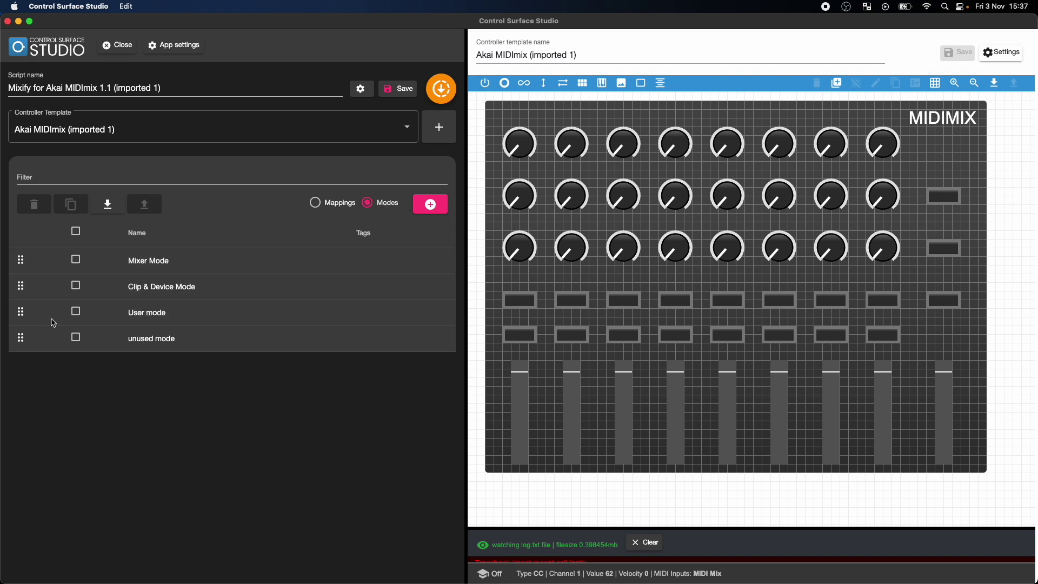
# Step: Filter mappings by 'mode sel' and inspect which modes Change to mode 2 and 1 select
pyautogui.click(315, 203)
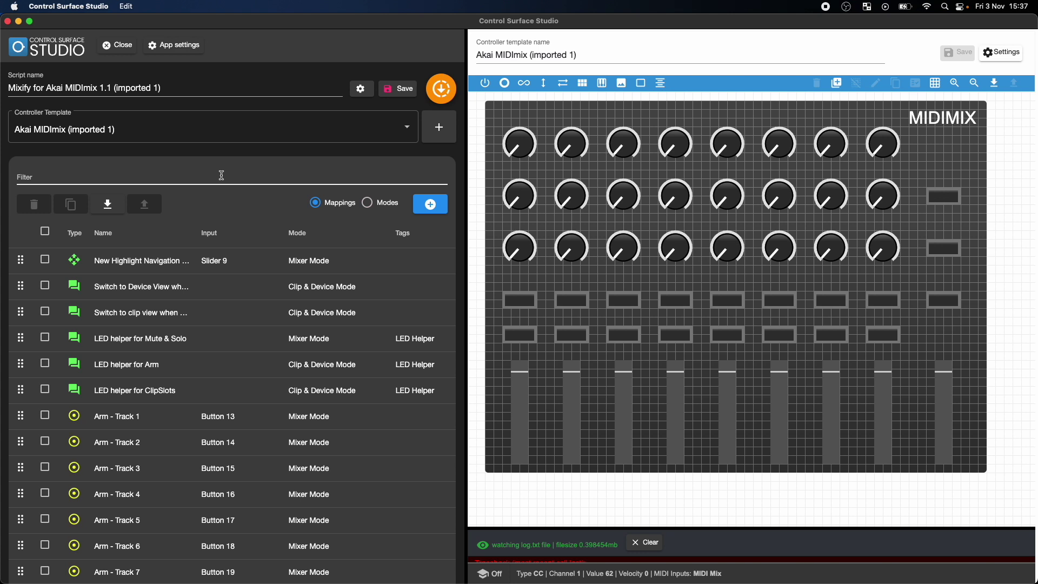
pyautogui.click(220, 176)
pyautogui.write('mode')
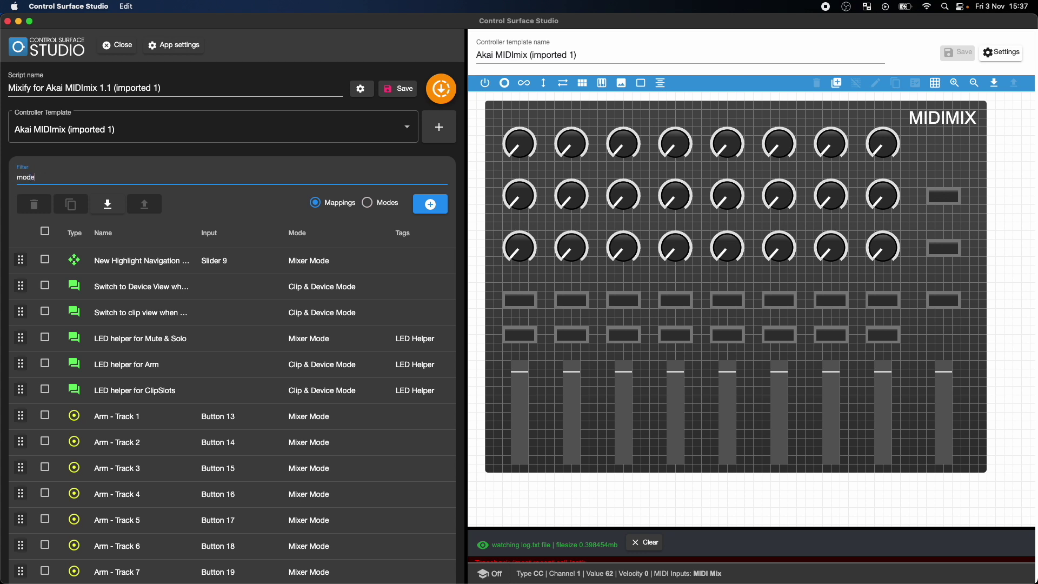
pyautogui.write(' sele')
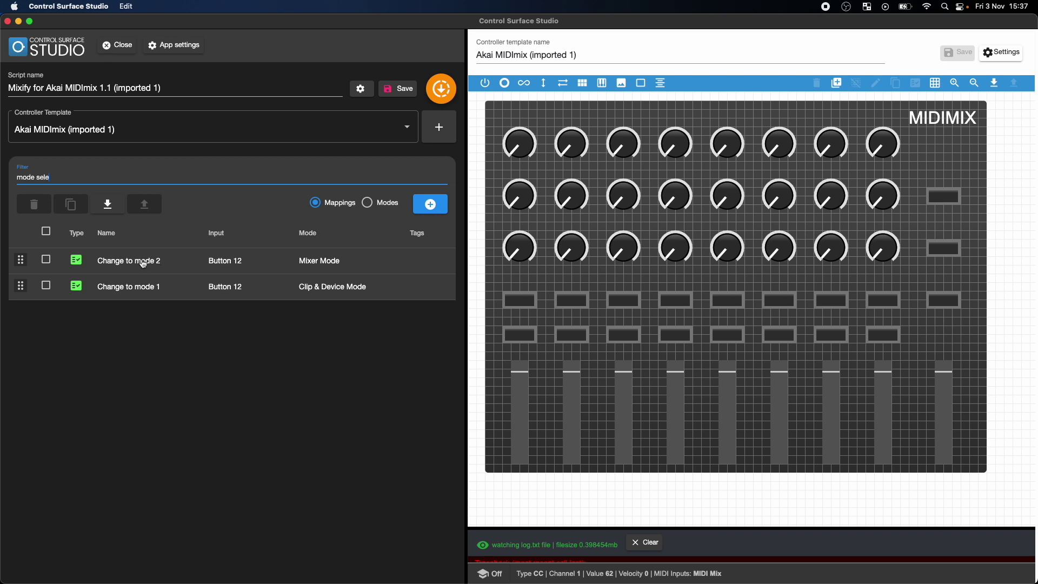
pyautogui.click(141, 261)
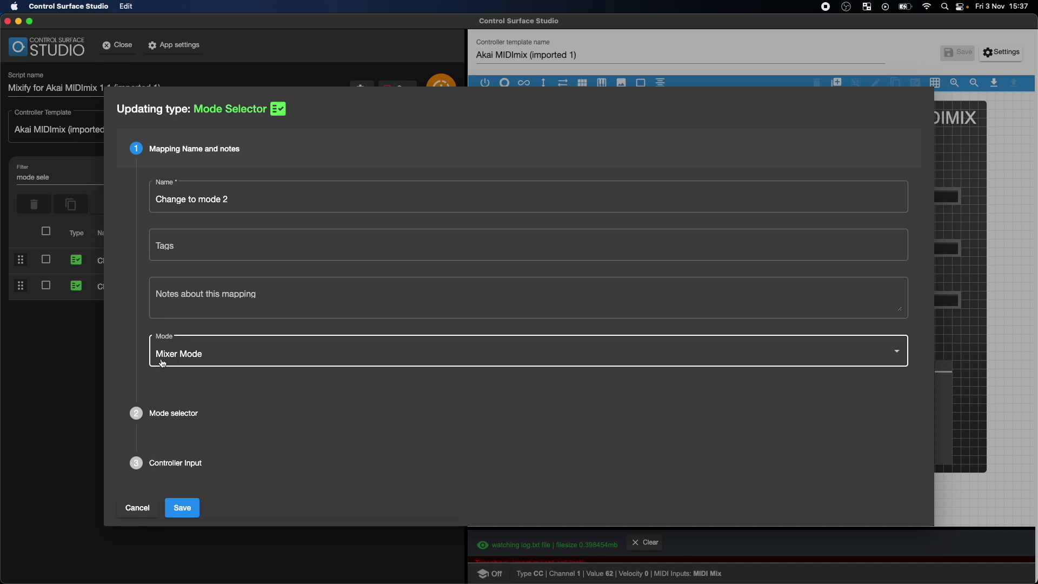
pyautogui.click(166, 415)
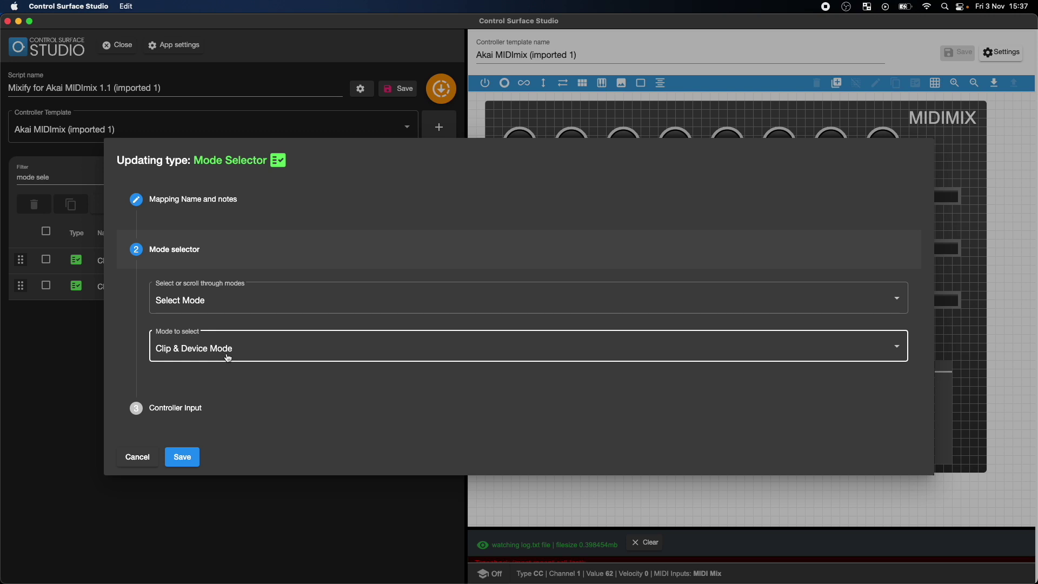
pyautogui.click(134, 461)
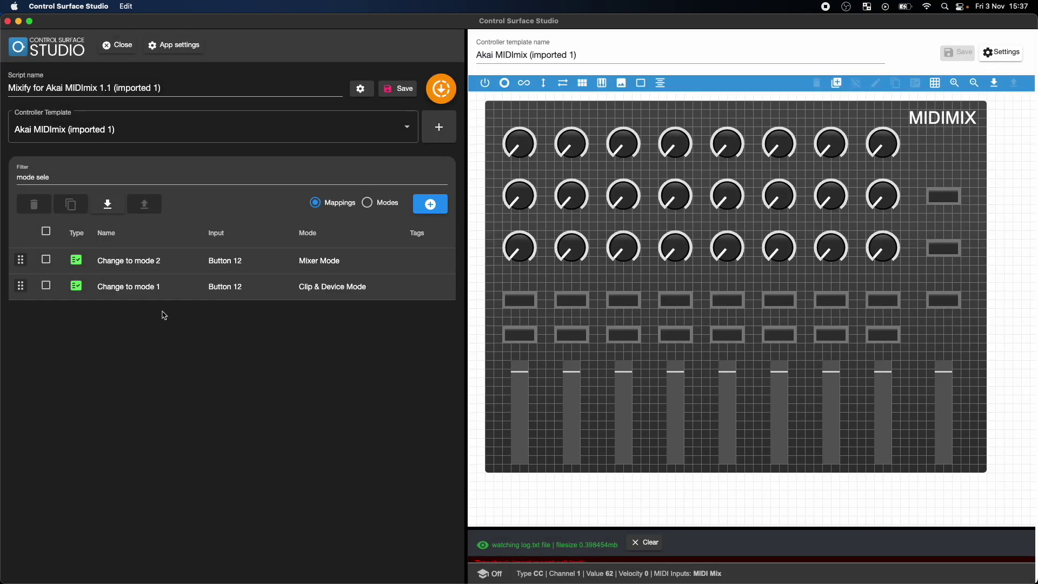
pyautogui.click(153, 287)
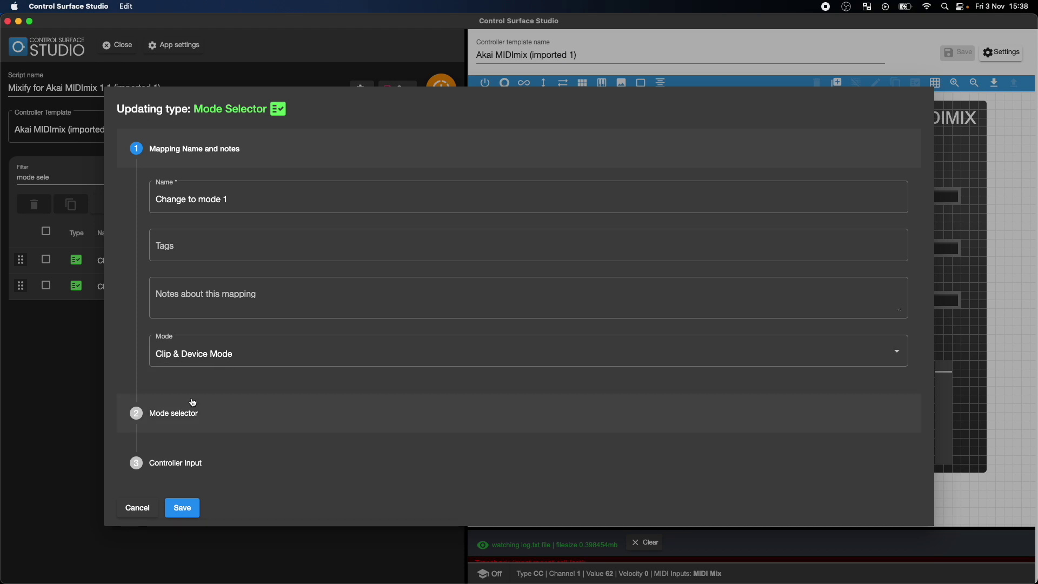
pyautogui.click(184, 413)
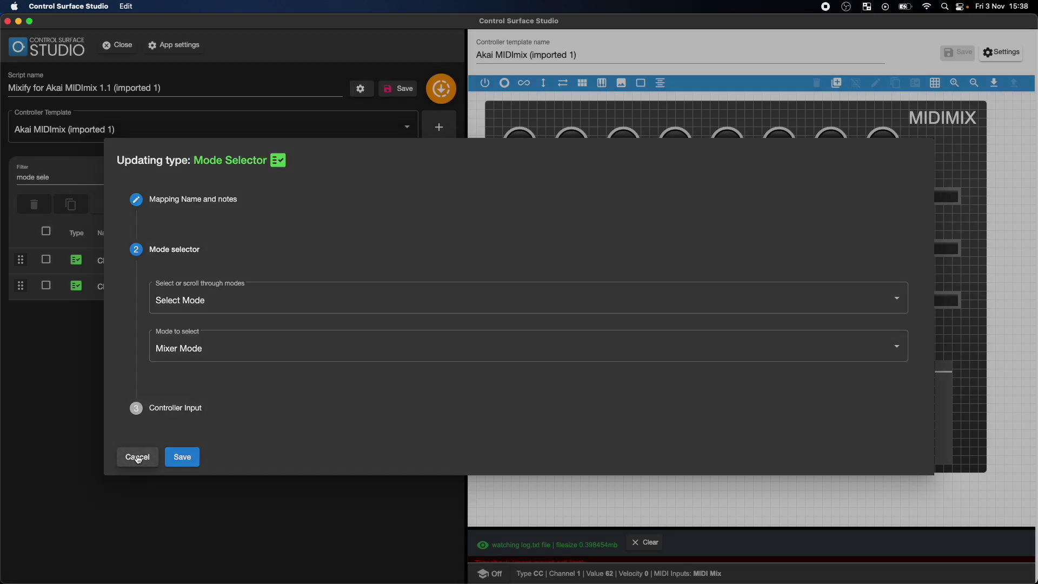
pyautogui.click(137, 456)
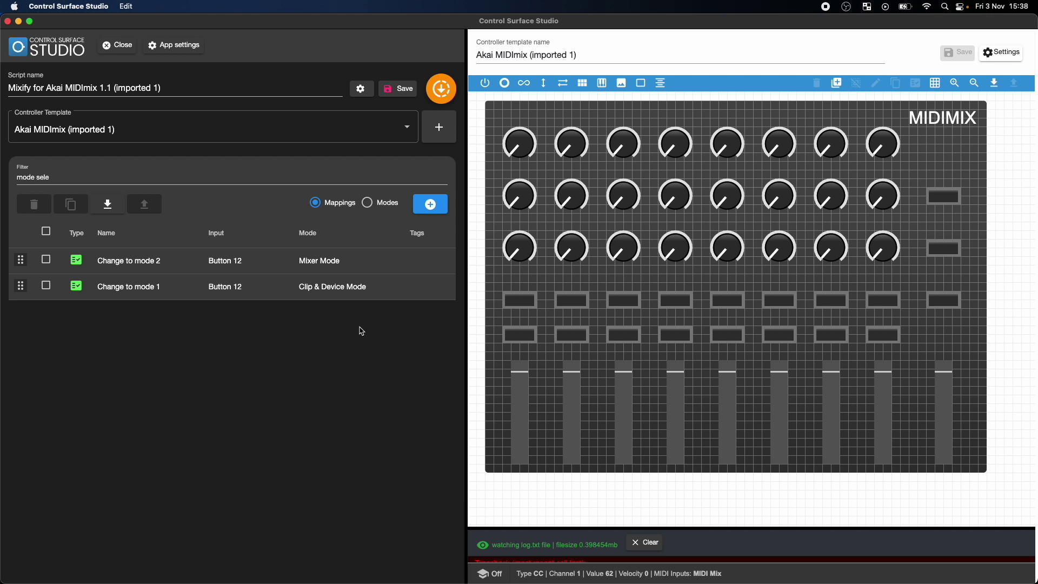
# Step: Add a Mode Selector mapping in User mode that selects Mixer Mode
pyautogui.click(429, 206)
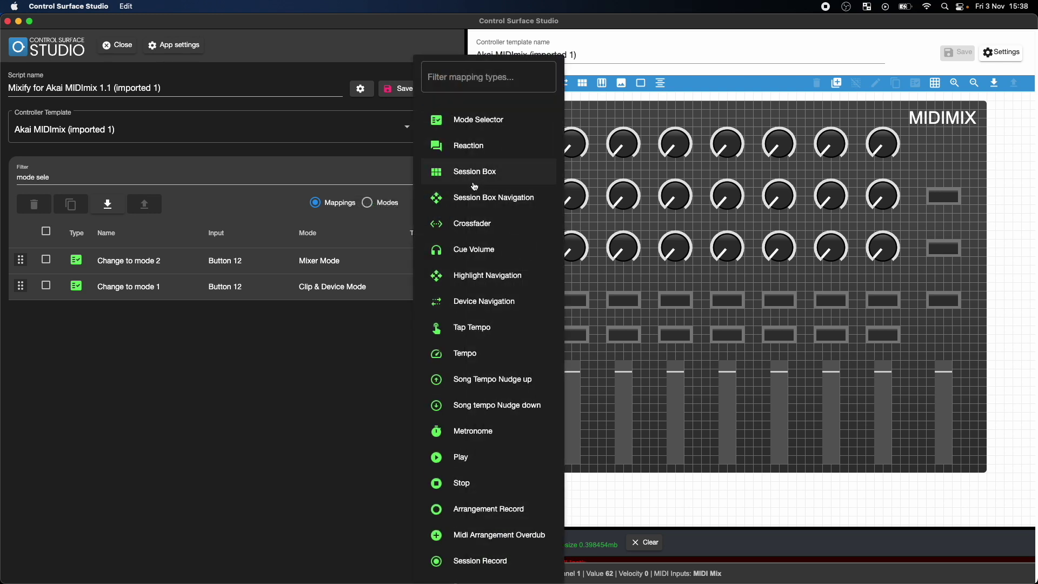
pyautogui.click(478, 120)
pyautogui.click(265, 342)
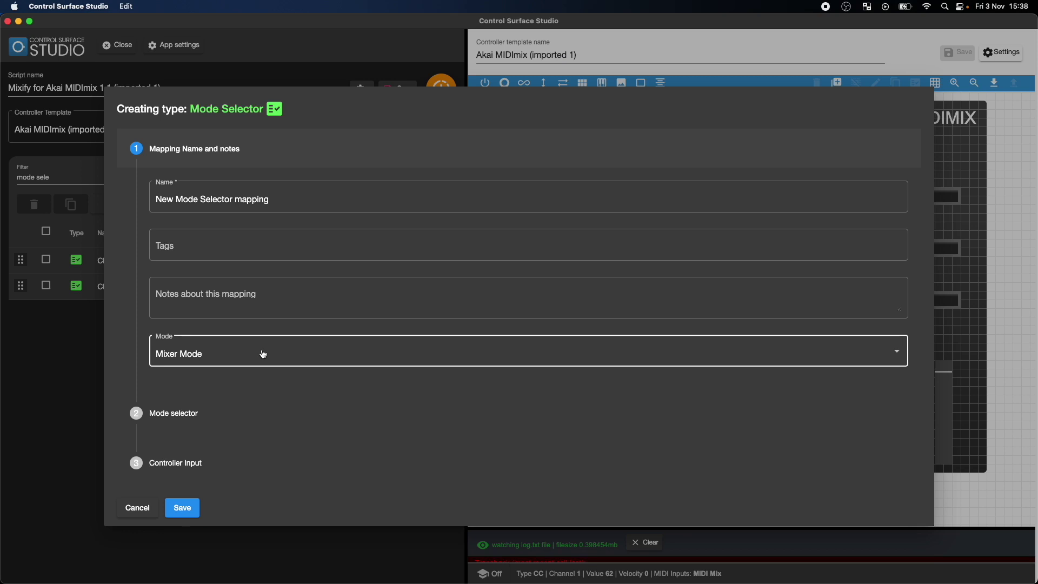
pyautogui.click(244, 400)
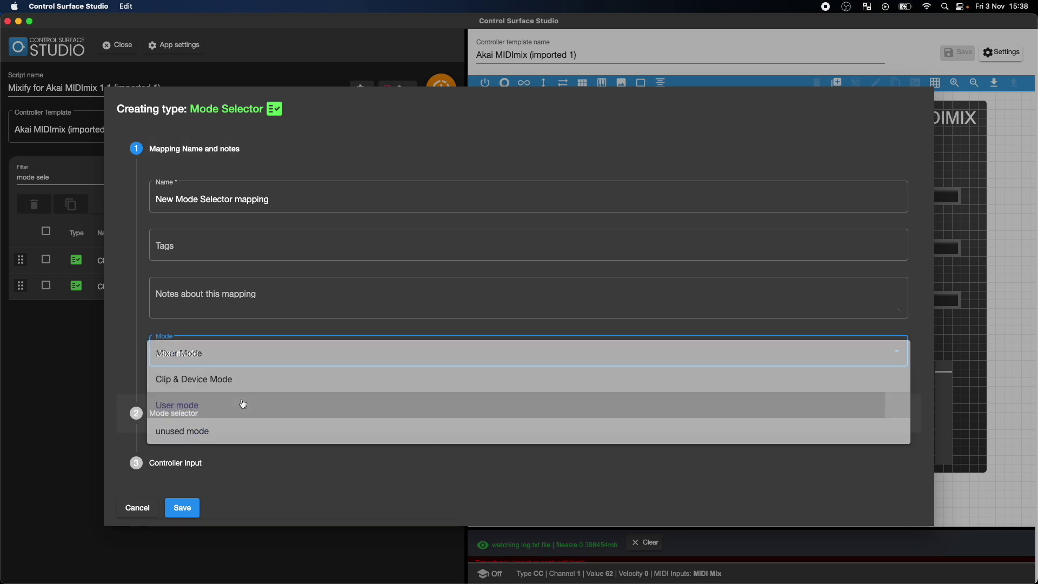
pyautogui.click(224, 413)
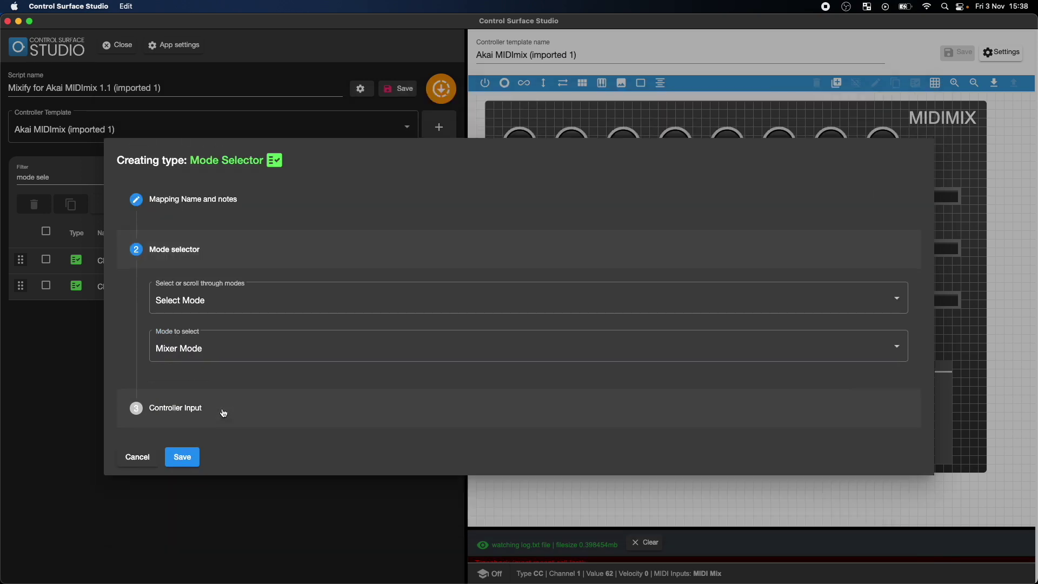
pyautogui.click(222, 349)
pyautogui.click(221, 350)
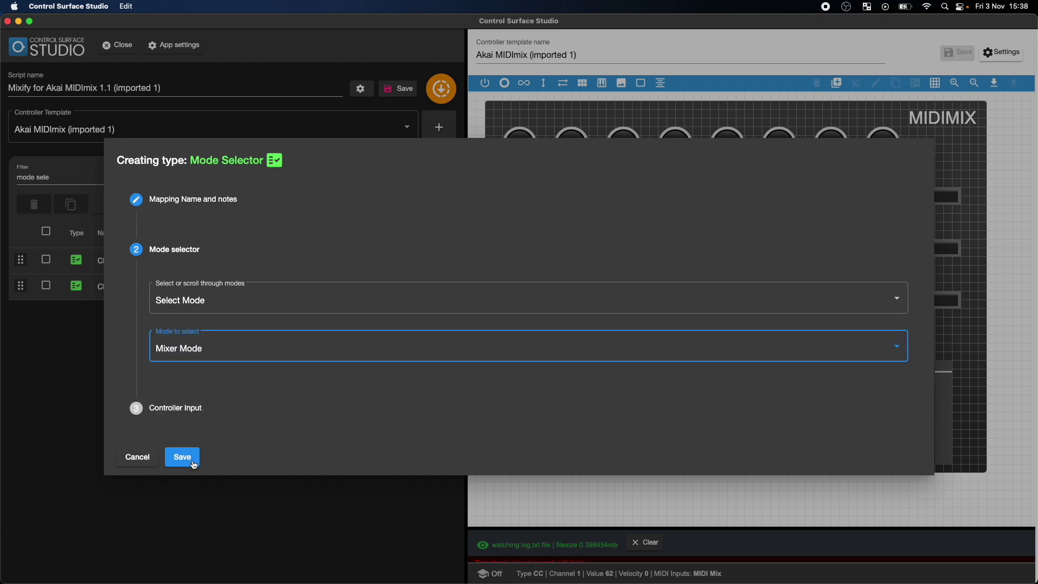
pyautogui.click(182, 457)
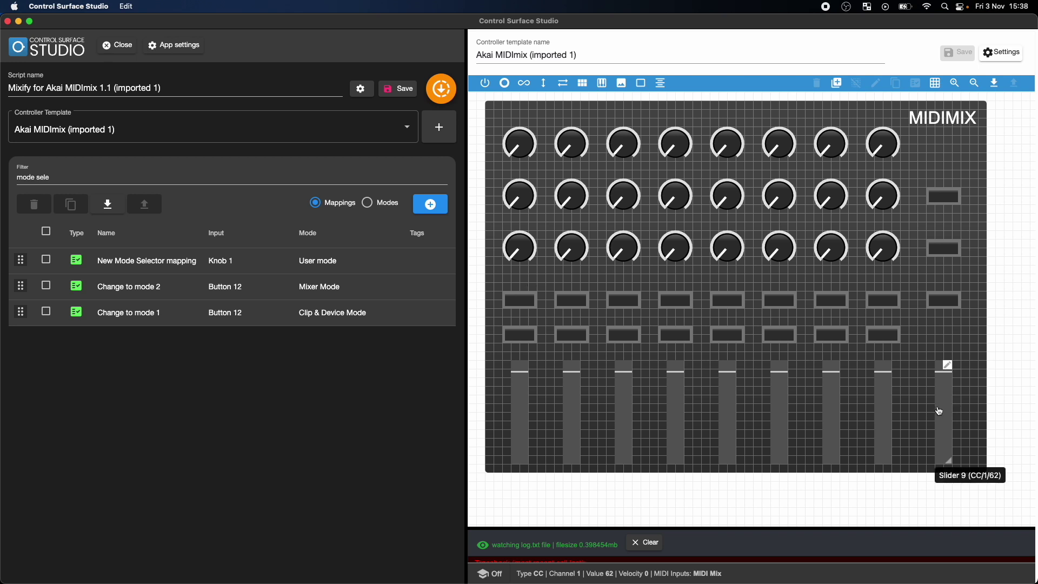
# Step: Set the new Mode Selector mapping's input to Button 12 and save it
pyautogui.click(300, 269)
pyautogui.click(234, 458)
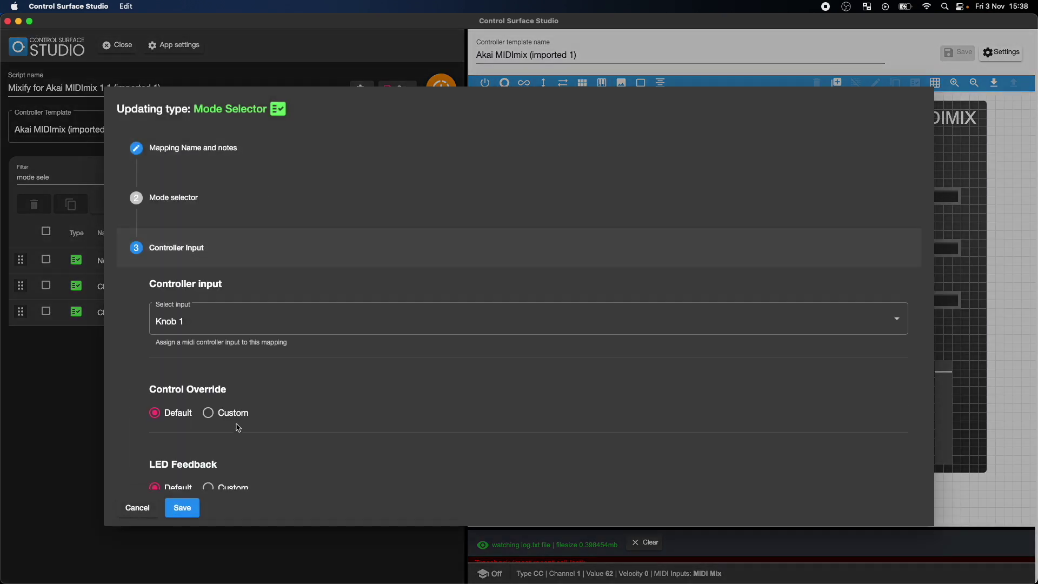
pyautogui.click(252, 319)
pyautogui.scroll(-5, 250, 352)
pyautogui.scroll(2, 253, 355)
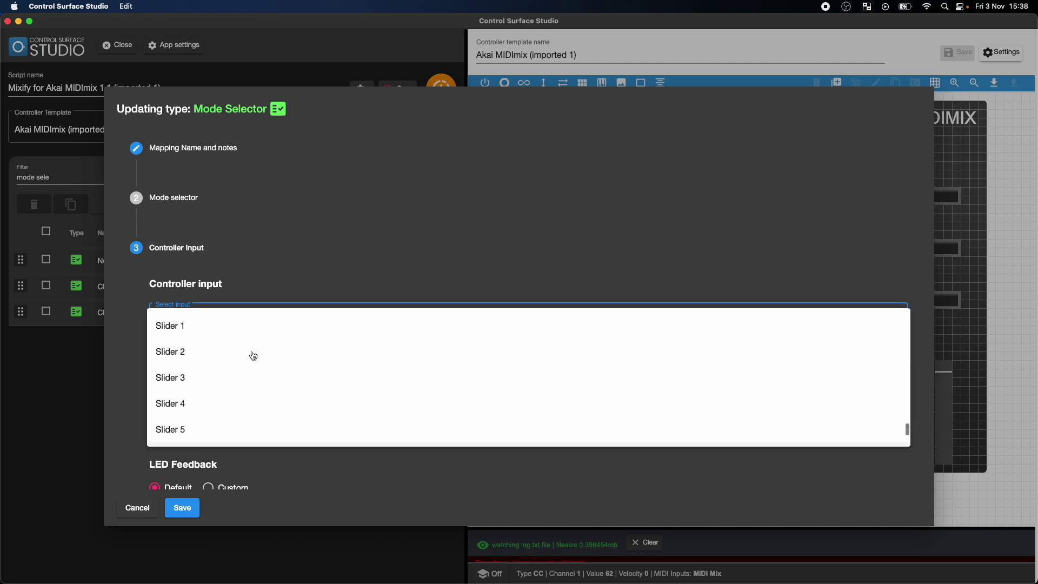
pyautogui.scroll(5, 254, 356)
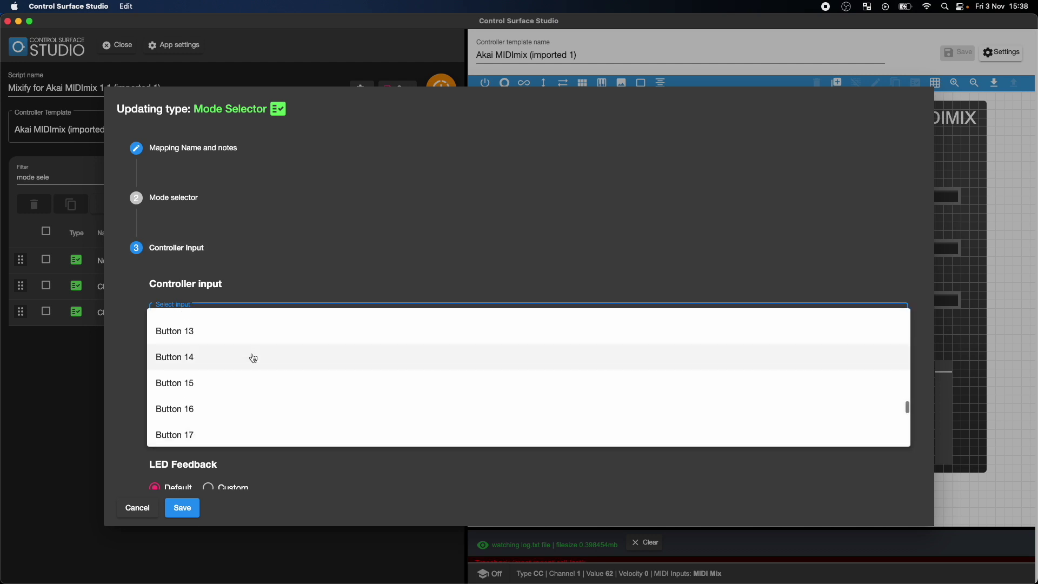
pyautogui.scroll(1, 253, 358)
pyautogui.click(227, 335)
pyautogui.click(184, 508)
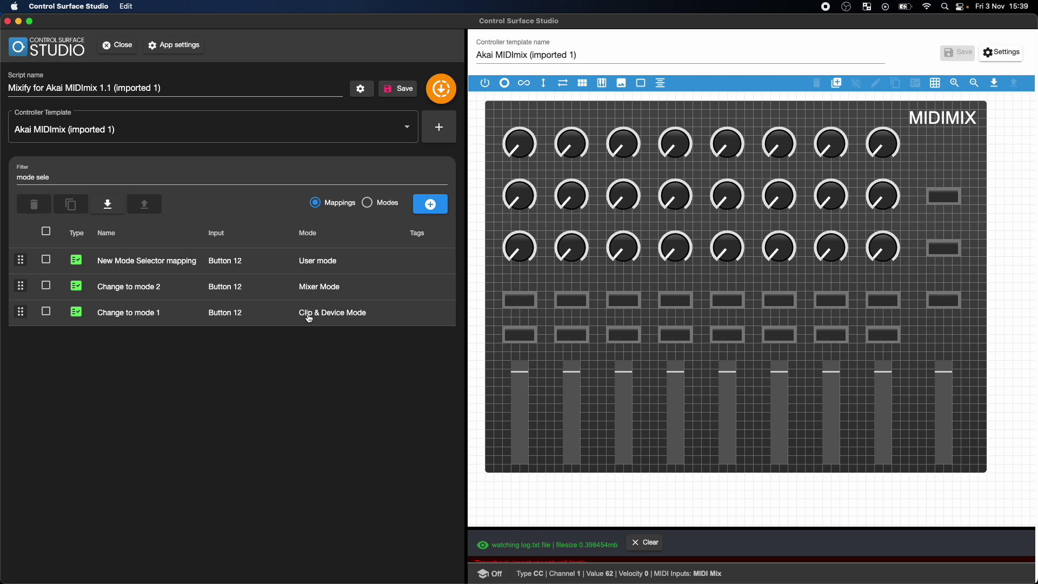
# Step: Make Change to mode 1 select User mode and regenerate the script for Live
pyautogui.click(132, 316)
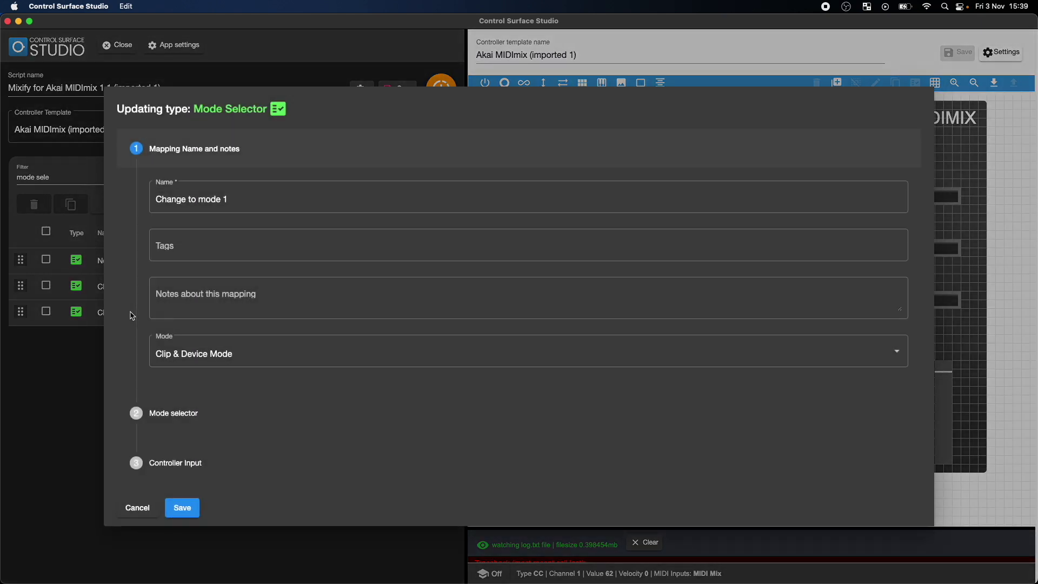
pyautogui.click(209, 414)
pyautogui.click(232, 345)
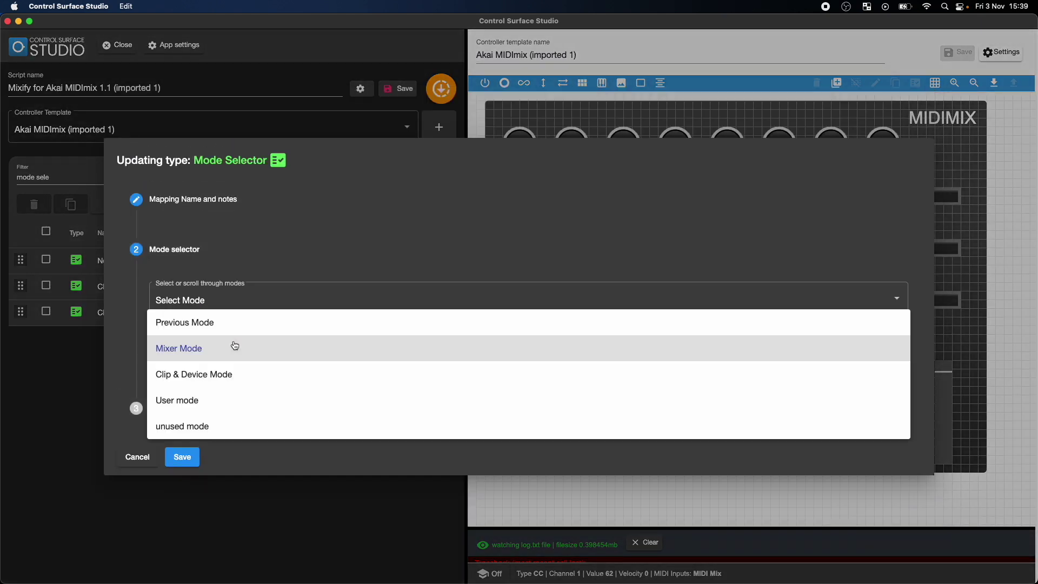
pyautogui.click(219, 405)
pyautogui.click(187, 457)
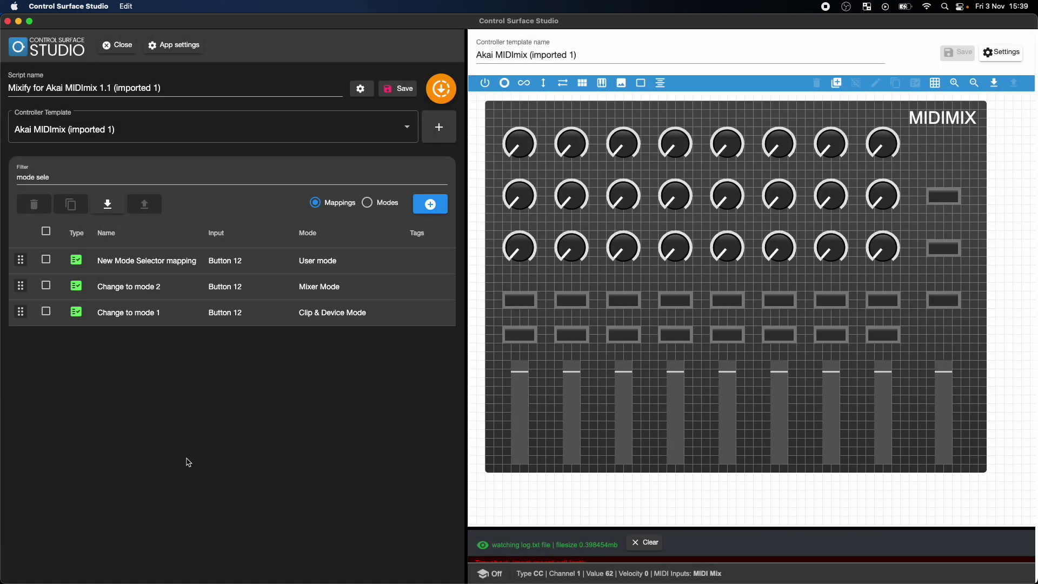
pyautogui.click(445, 91)
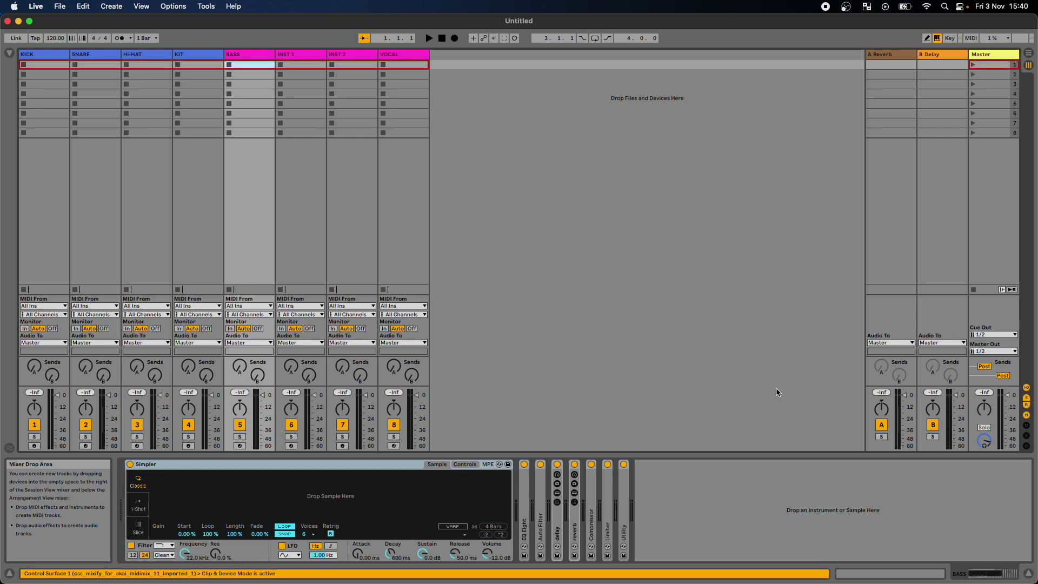
# Step: Switch from Ableton Live back to Control Surface Studio after testing the script
pyautogui.press('super+Tab')
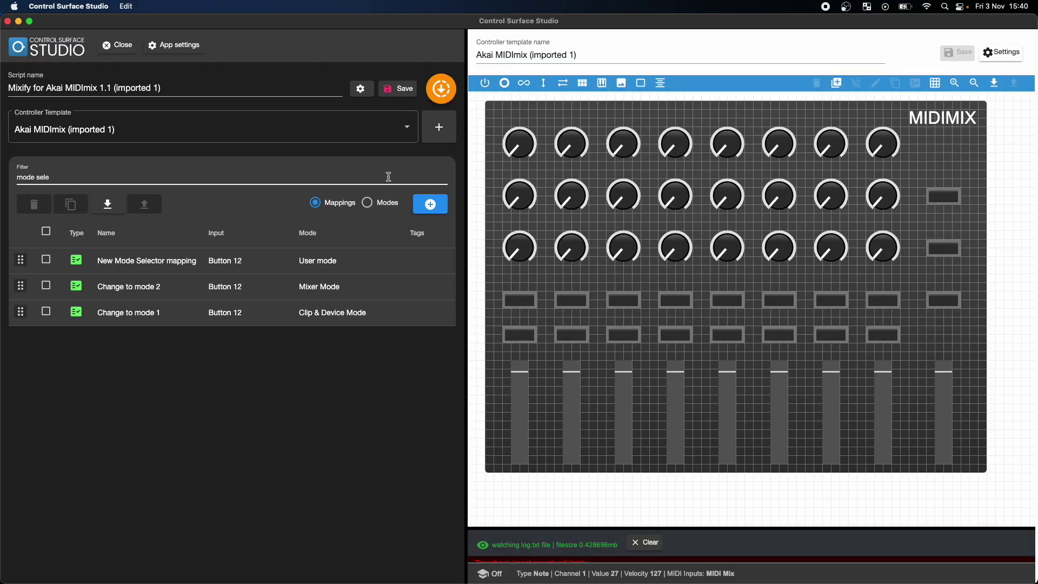
# Step: Add a new Play mapping on Button 7 in User mode and save the script
pyautogui.click(441, 210)
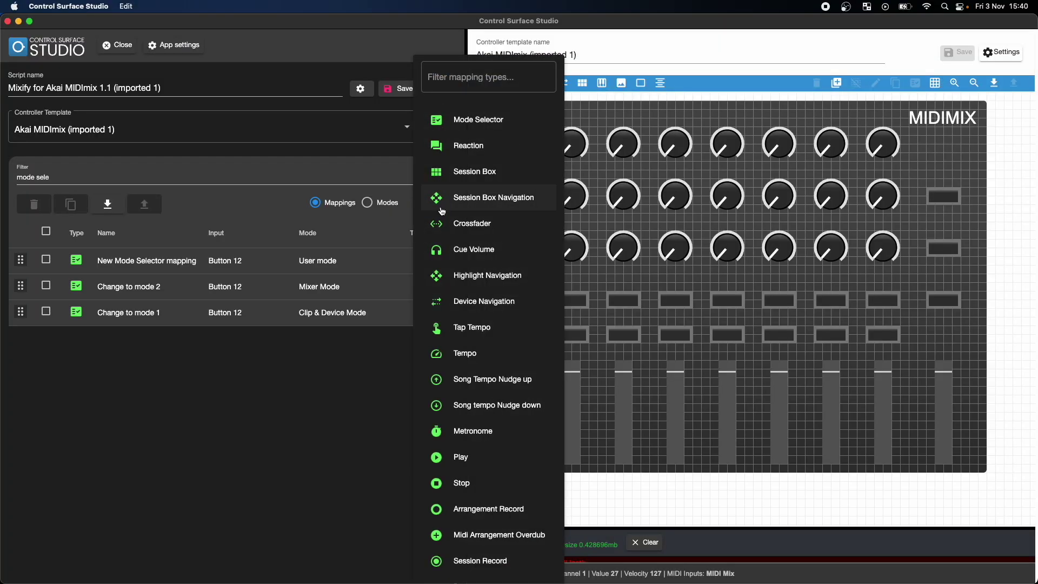
pyautogui.click(467, 460)
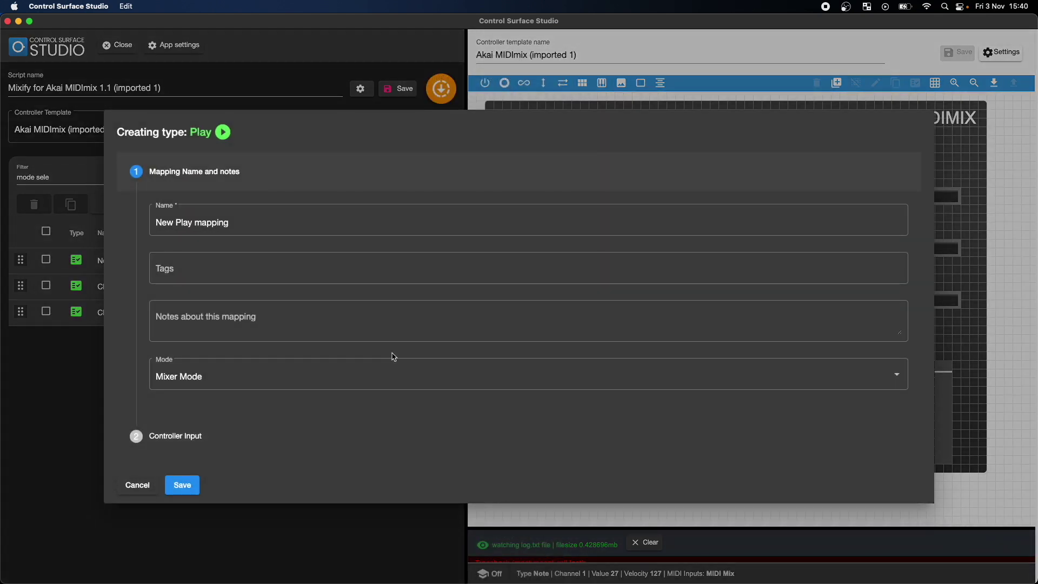
pyautogui.click(381, 367)
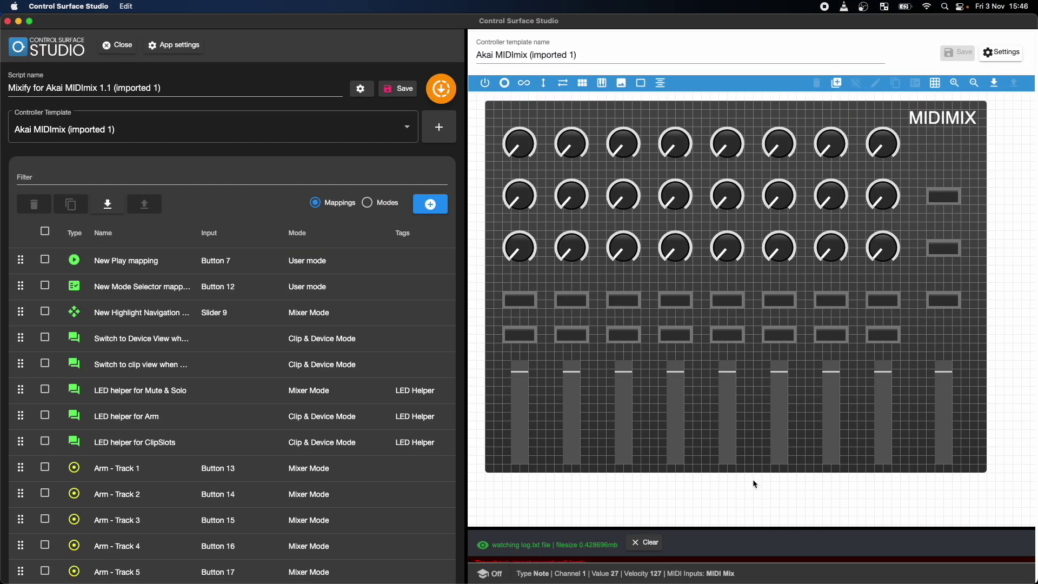
pyautogui.click(403, 89)
# Step: Close the editor and import the DJTT Midi Fighter Twister template from Remotify's controller templates
pyautogui.click(116, 45)
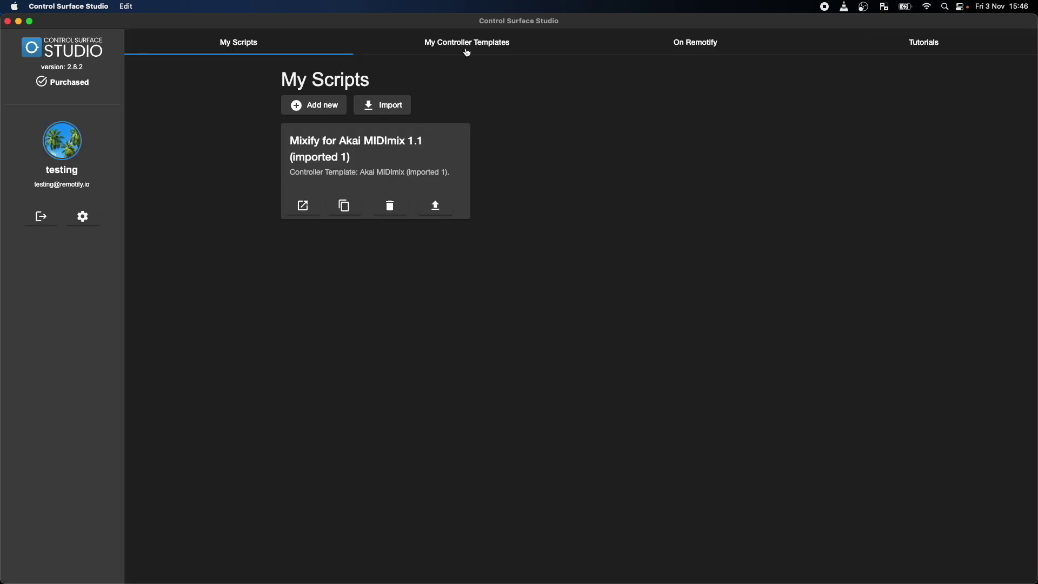
pyautogui.click(707, 42)
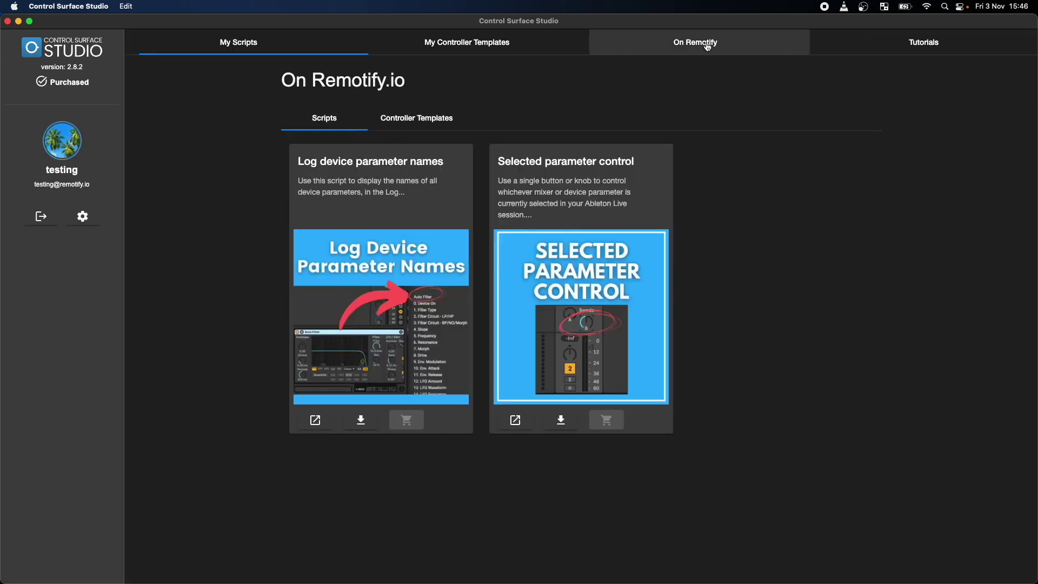
pyautogui.click(421, 123)
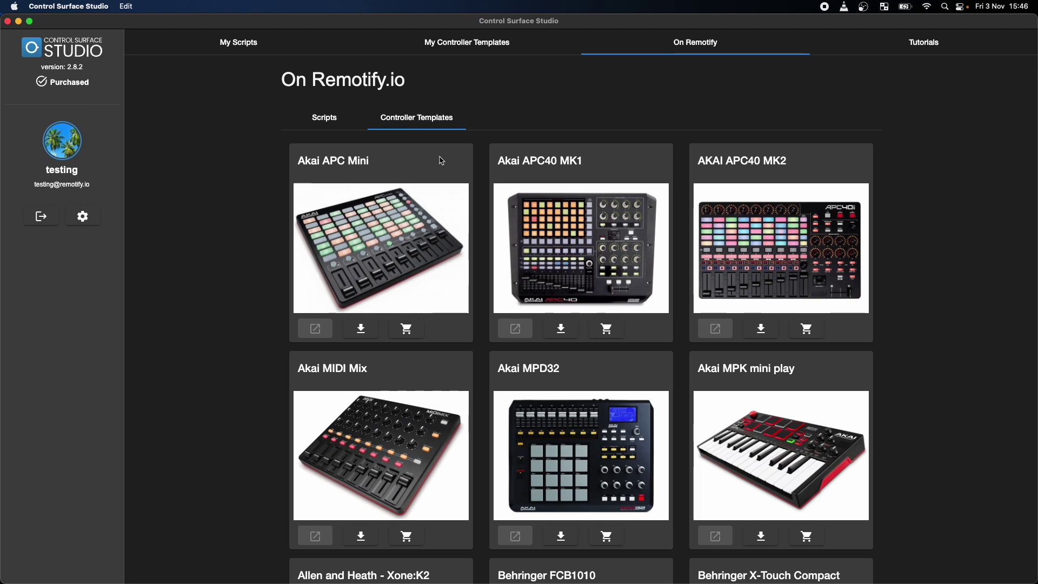
pyautogui.scroll(-6, 522, 356)
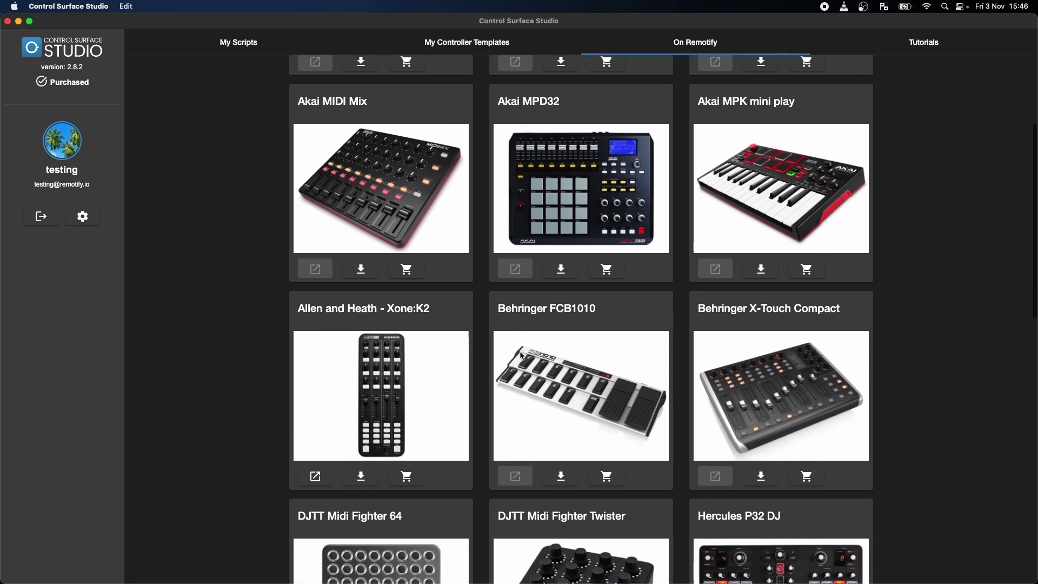
pyautogui.scroll(-4, 522, 355)
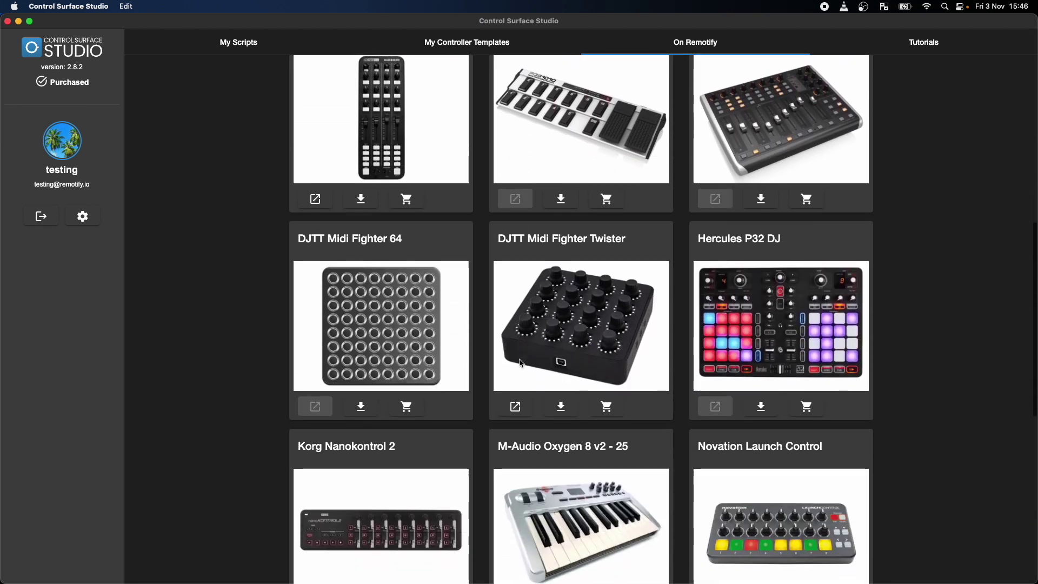
pyautogui.click(567, 412)
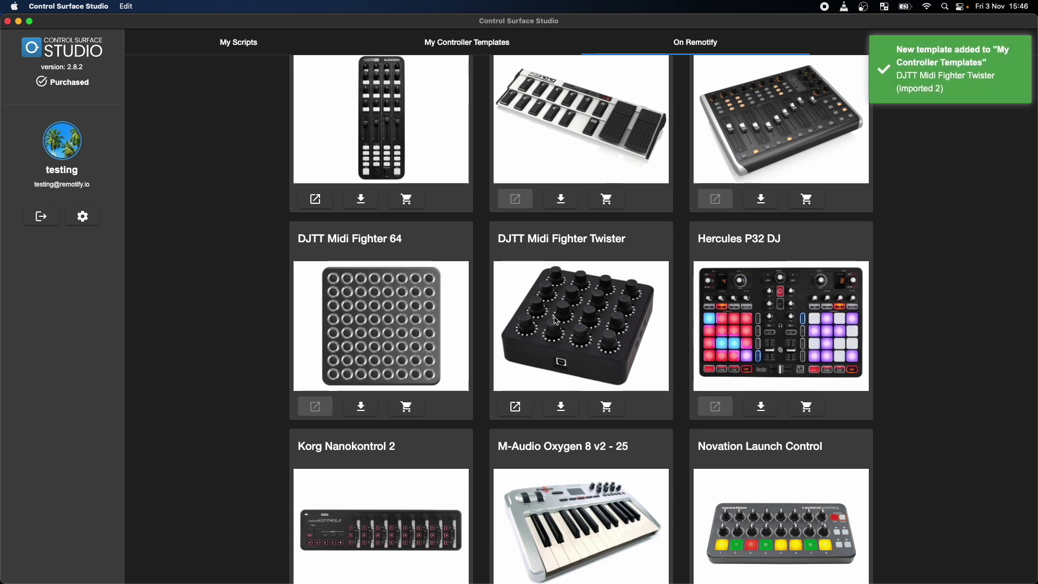
pyautogui.scroll(2, 558, 323)
pyautogui.scroll(8, 558, 322)
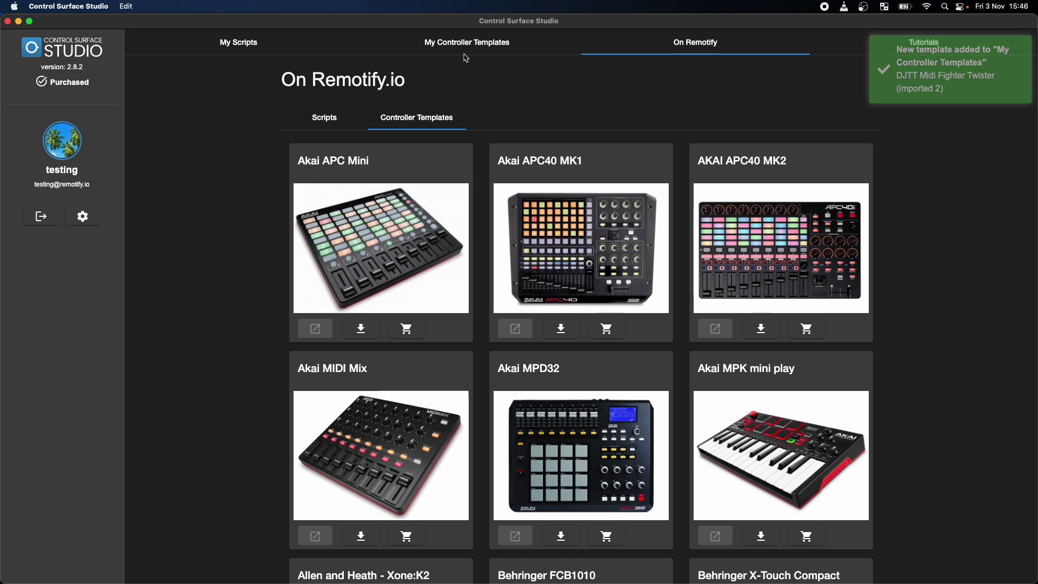
# Step: Duplicate the Mixify script in My Scripts and open the copy
pyautogui.click(230, 45)
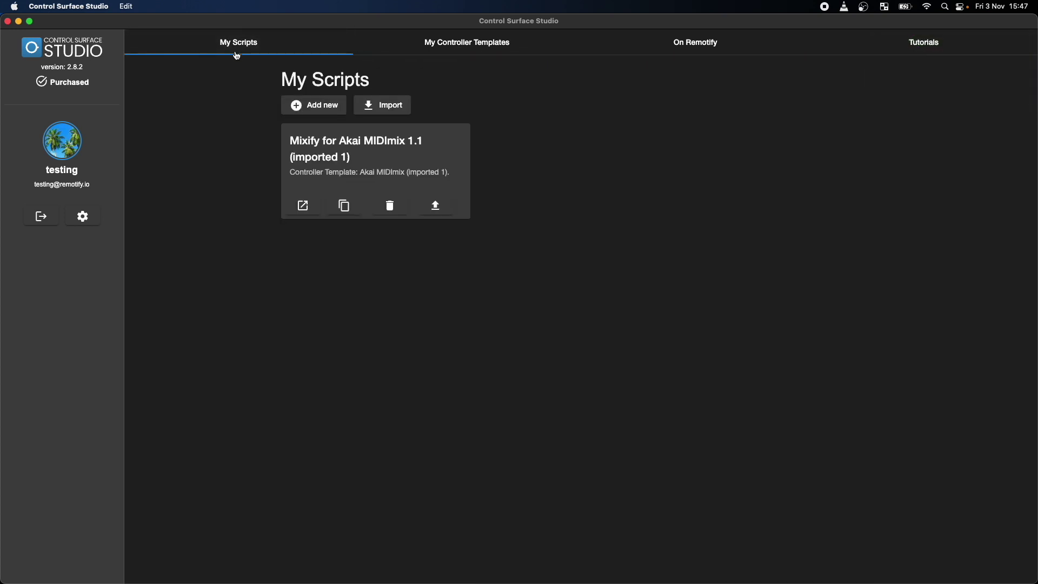
pyautogui.click(346, 206)
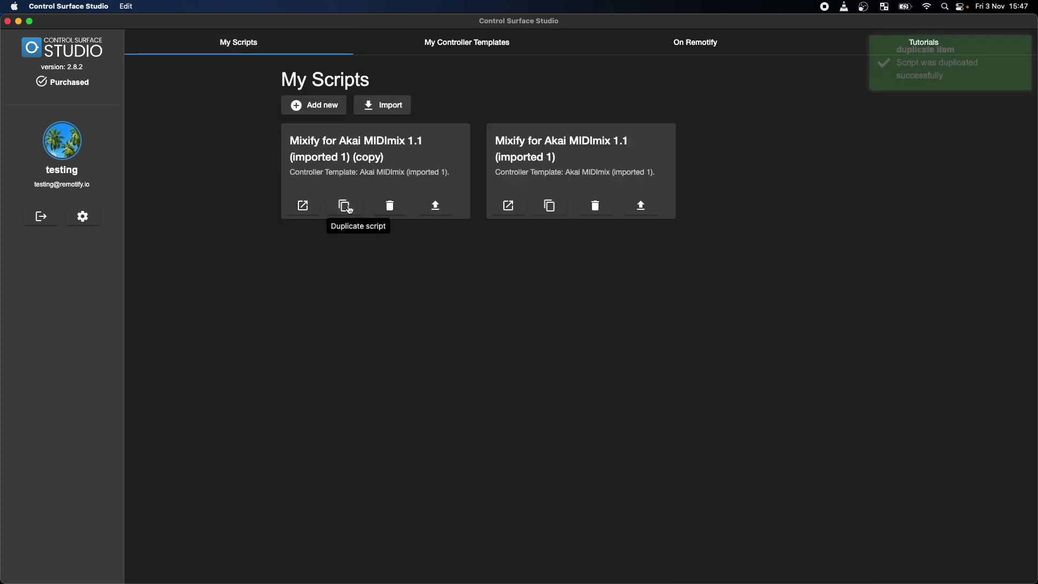
pyautogui.click(302, 208)
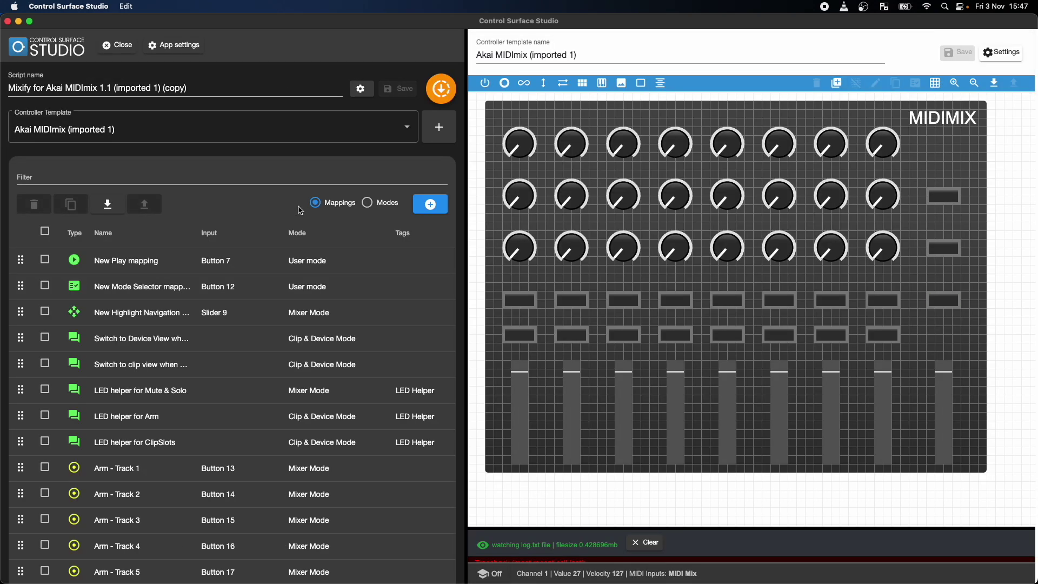
# Step: Set the copy's controller template to DJTT Midi Fighter Twister (imported 2) and review the mappings
pyautogui.click(400, 133)
pyautogui.click(377, 157)
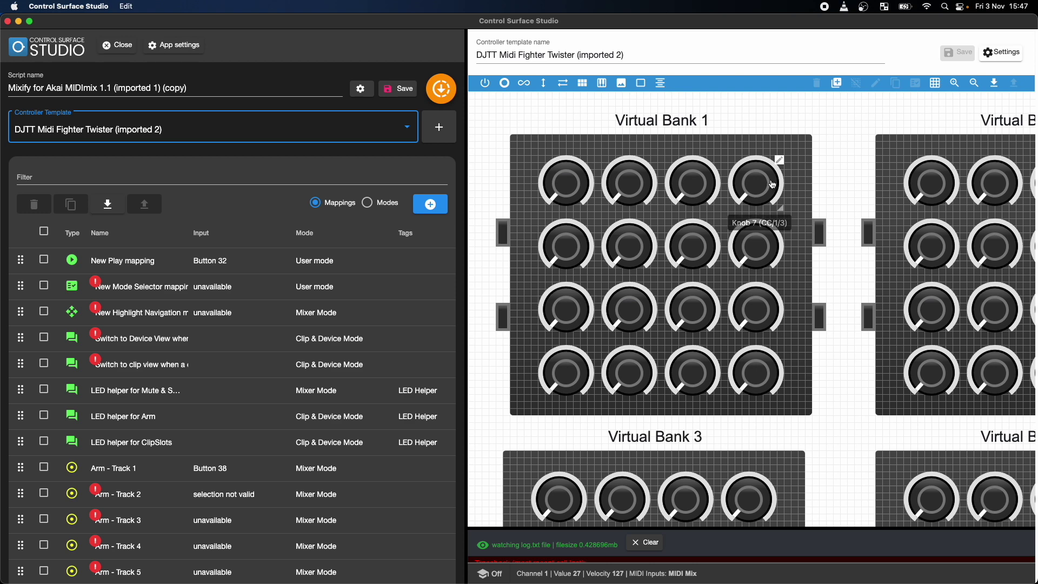
pyautogui.hscroll(5, 752, 238)
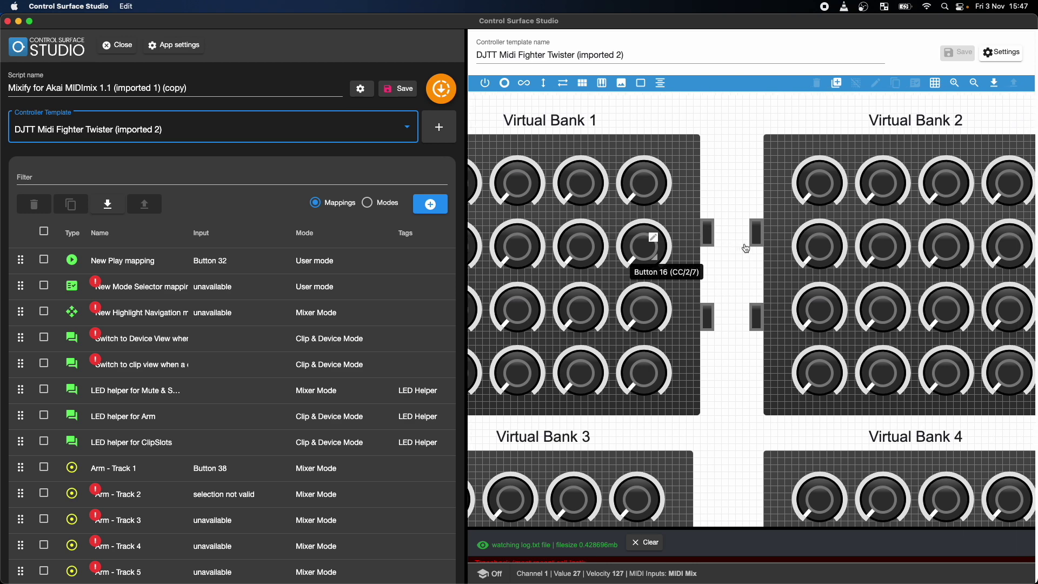
pyautogui.scroll(-5, 745, 248)
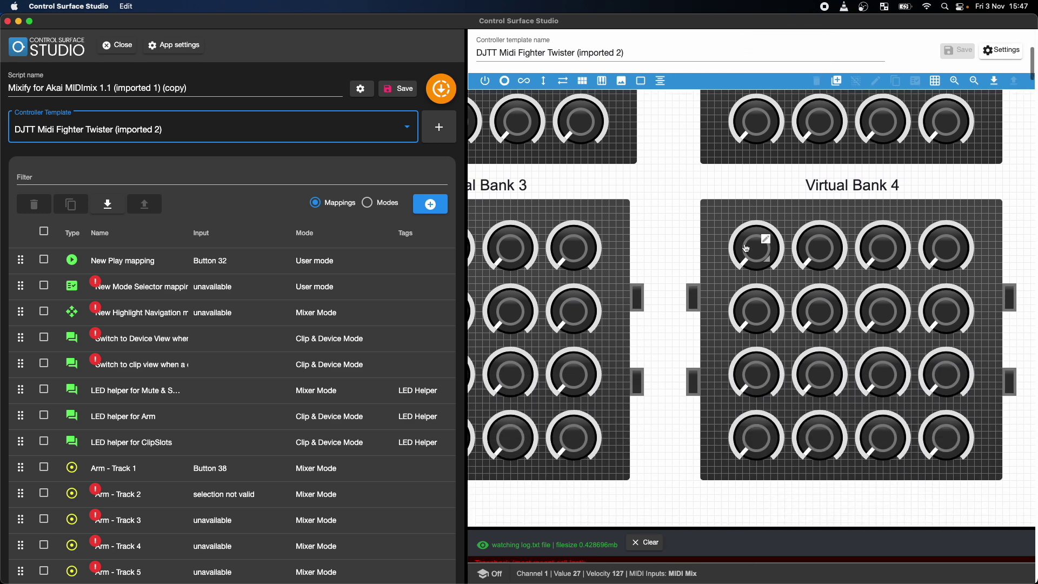
pyautogui.hscroll(-4, 746, 247)
pyautogui.scroll(8, 746, 248)
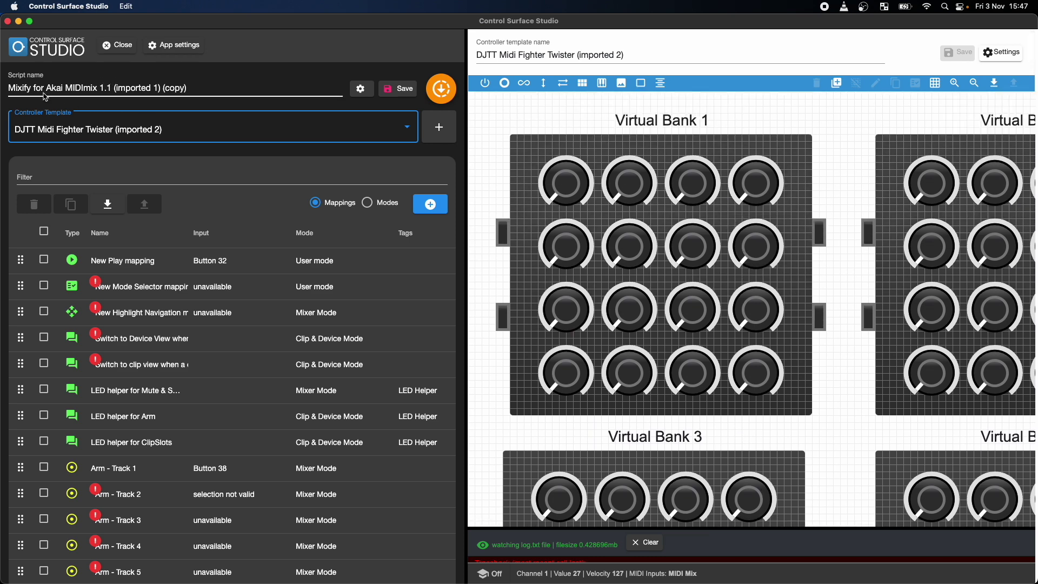
pyautogui.moveTo(47, 86); pyautogui.dragTo(232, 91)
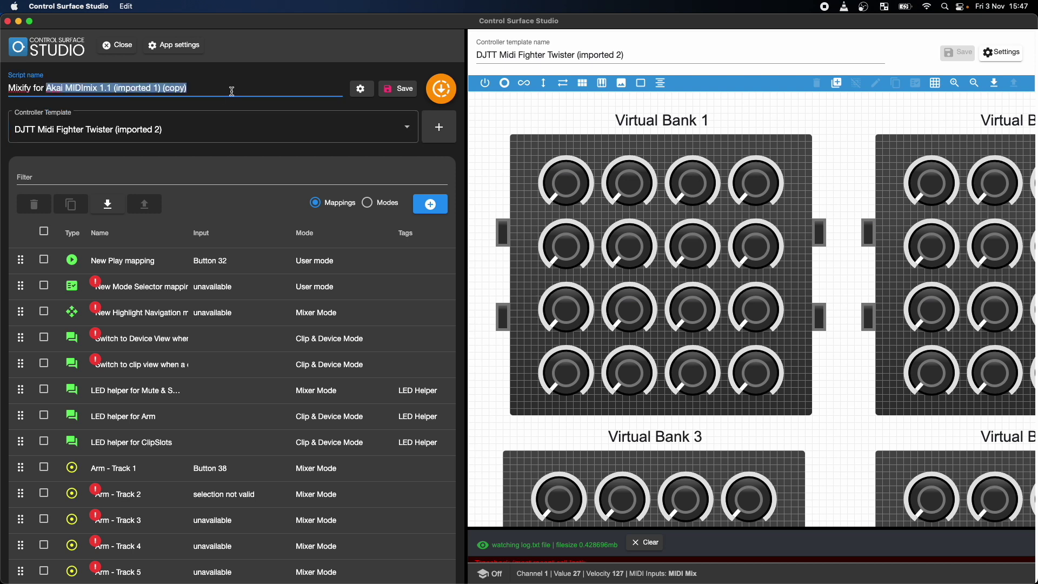
pyautogui.write('twister')
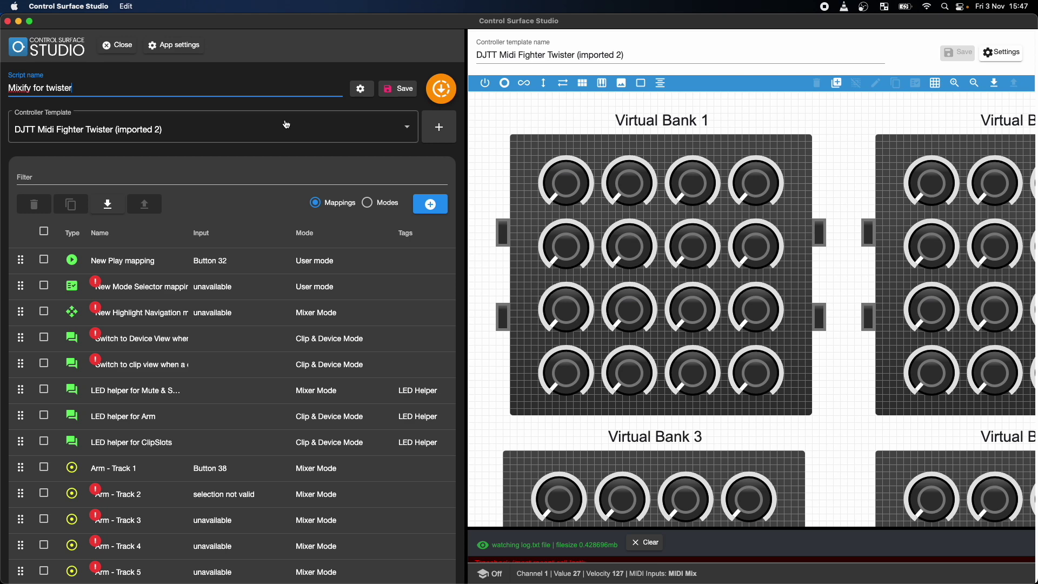
pyautogui.click(292, 161)
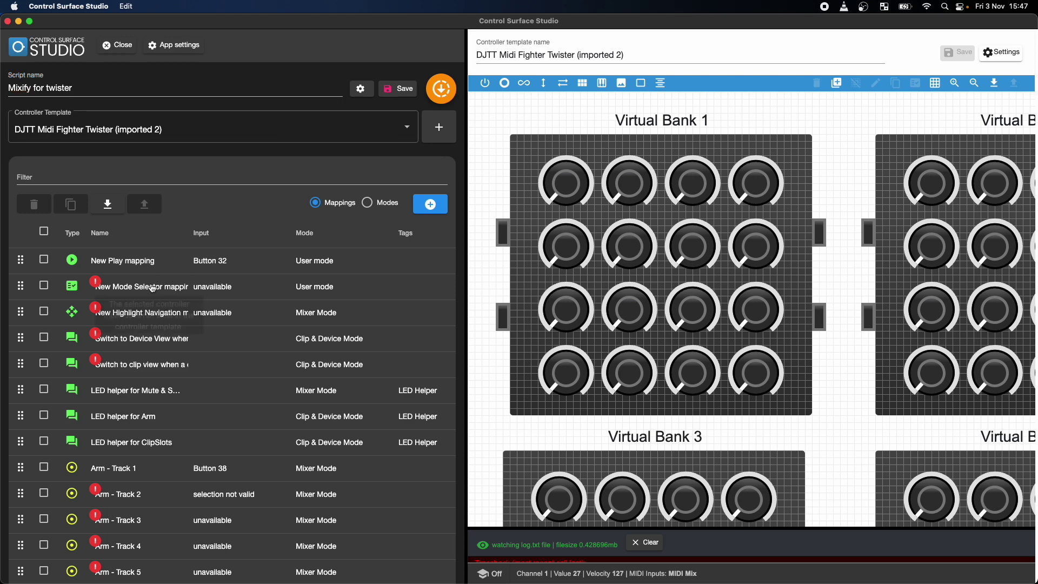
# Step: Assign Knob 1 as the controller input for Arm - Track 2 and save it
pyautogui.click(125, 495)
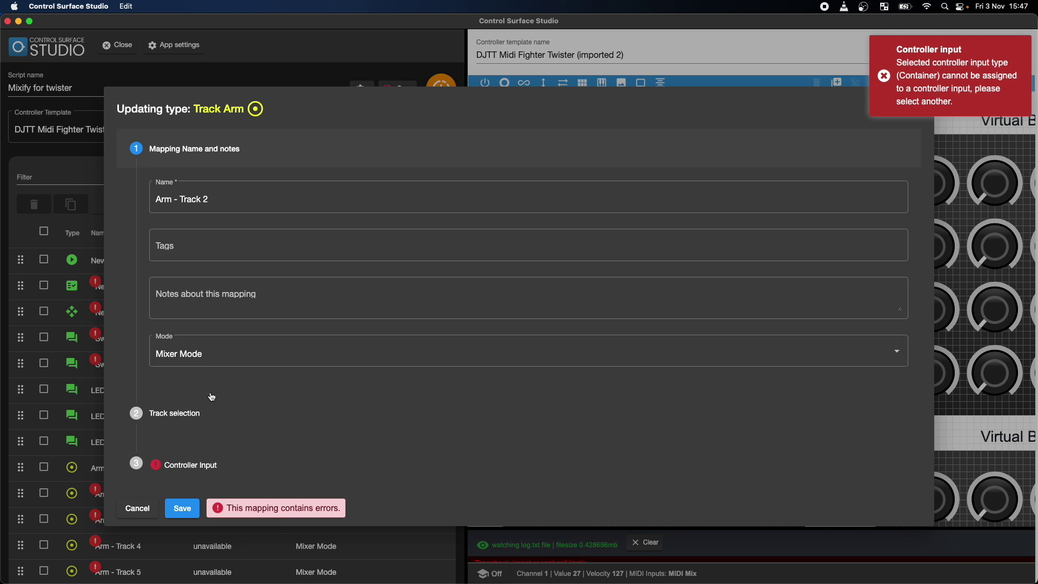
pyautogui.click(208, 464)
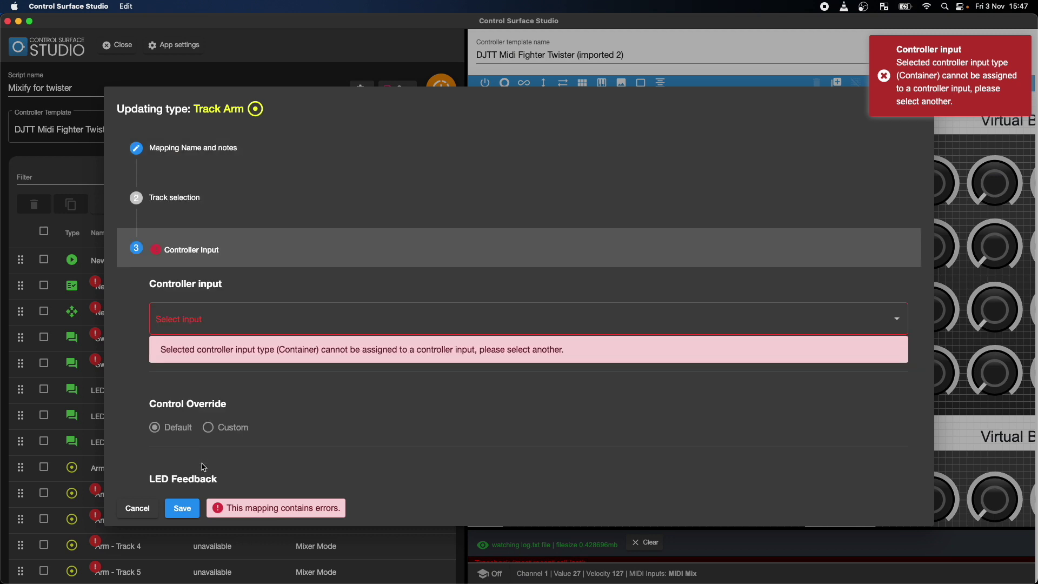
pyautogui.click(269, 317)
pyautogui.click(256, 322)
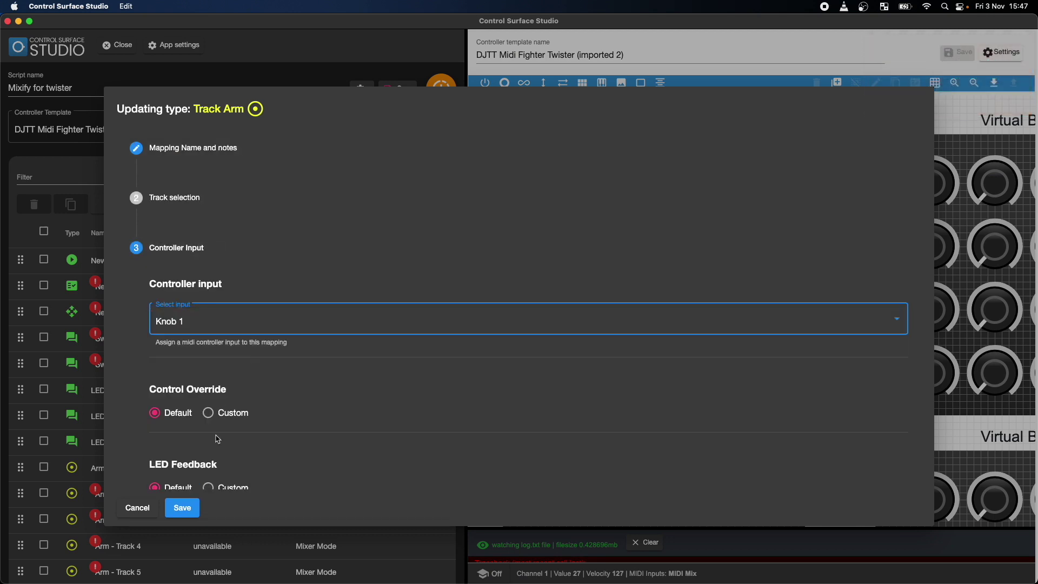
pyautogui.click(183, 507)
# Step: Assign Knob 3 as the controller input for Arm - Track 3
pyautogui.scroll(-5, 162, 508)
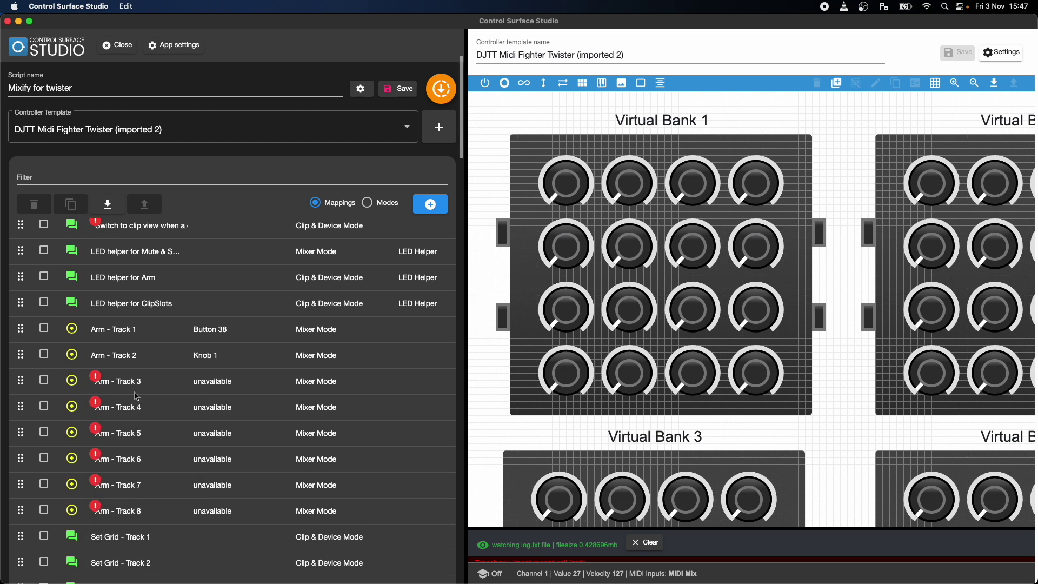
pyautogui.click(135, 382)
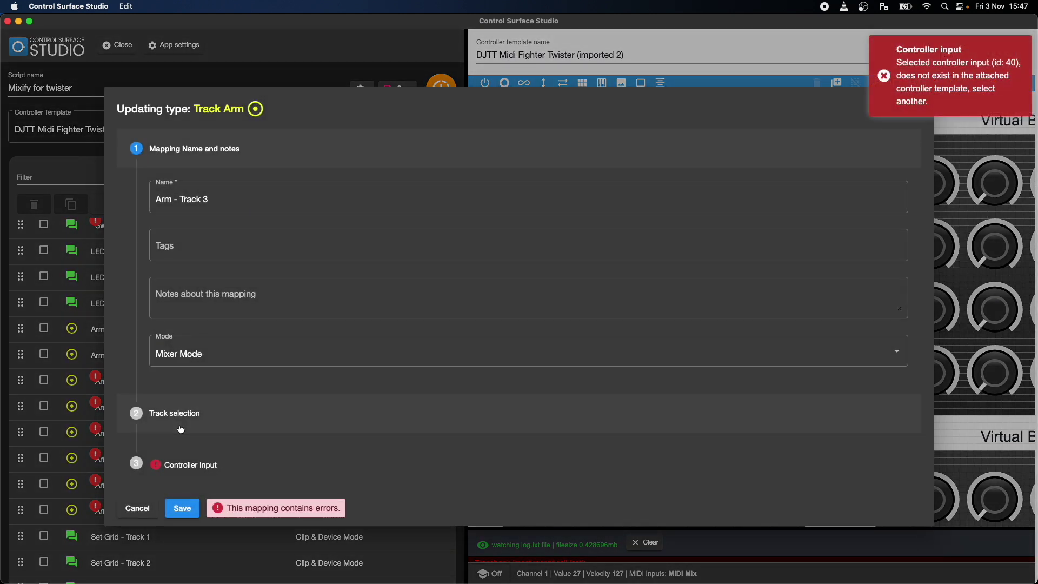
pyautogui.click(190, 470)
pyautogui.click(201, 322)
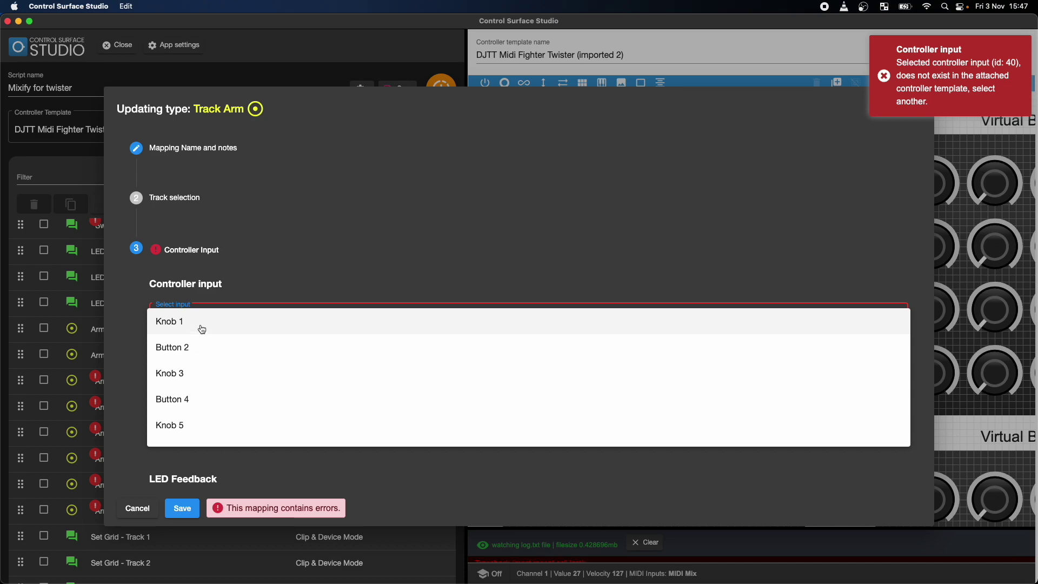
pyautogui.click(196, 374)
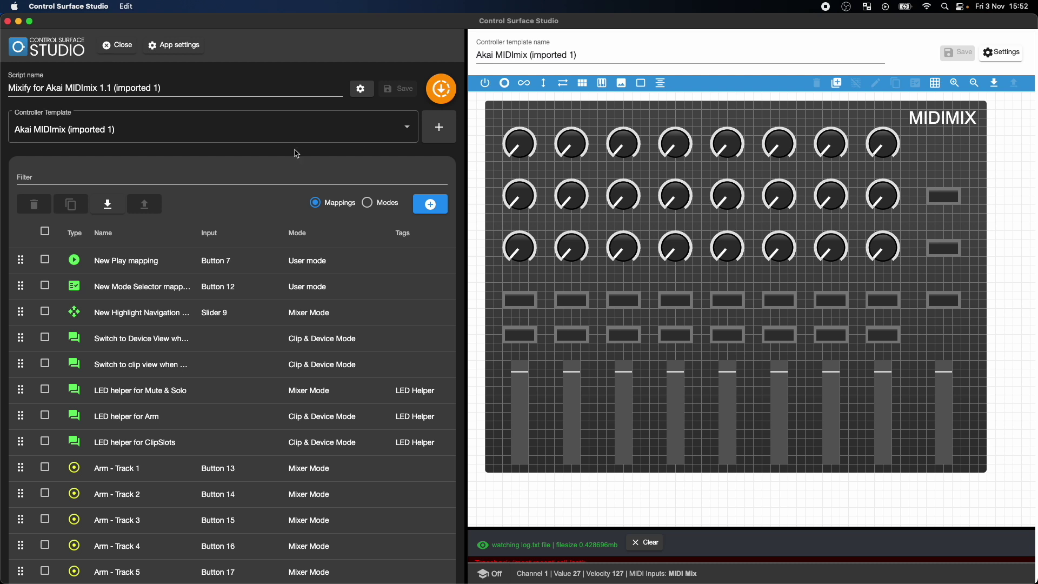
# Step: Filter the mappings with 'loop st' and open the Loop Start - Track 1 mapping
pyautogui.click(248, 177)
pyautogui.write('loop start')
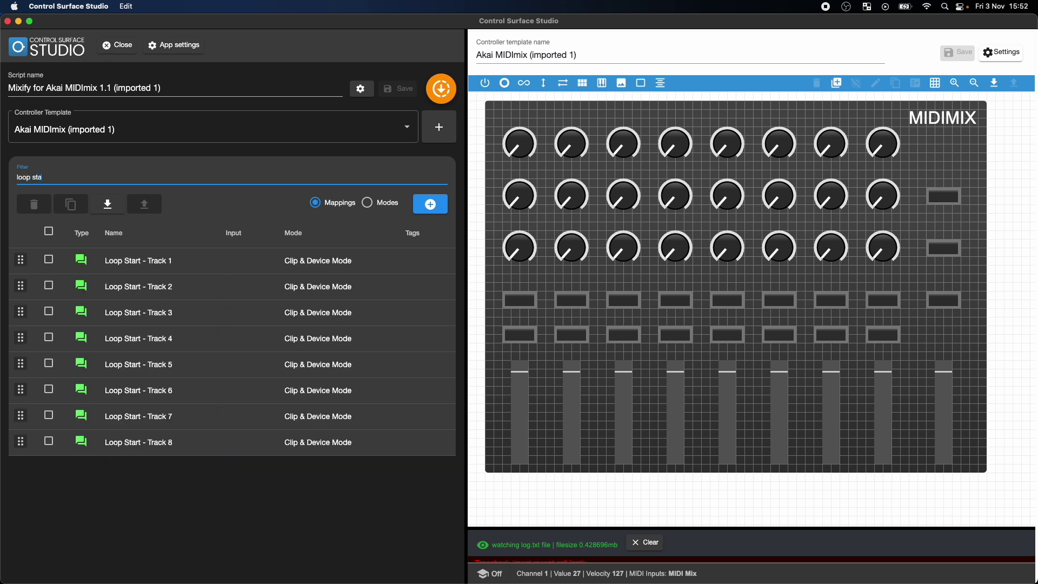
pyautogui.click(155, 266)
# Step: Open Loop Start - Track 1's reaction and inspect its this_track = 0 and this_input code lines
pyautogui.click(155, 267)
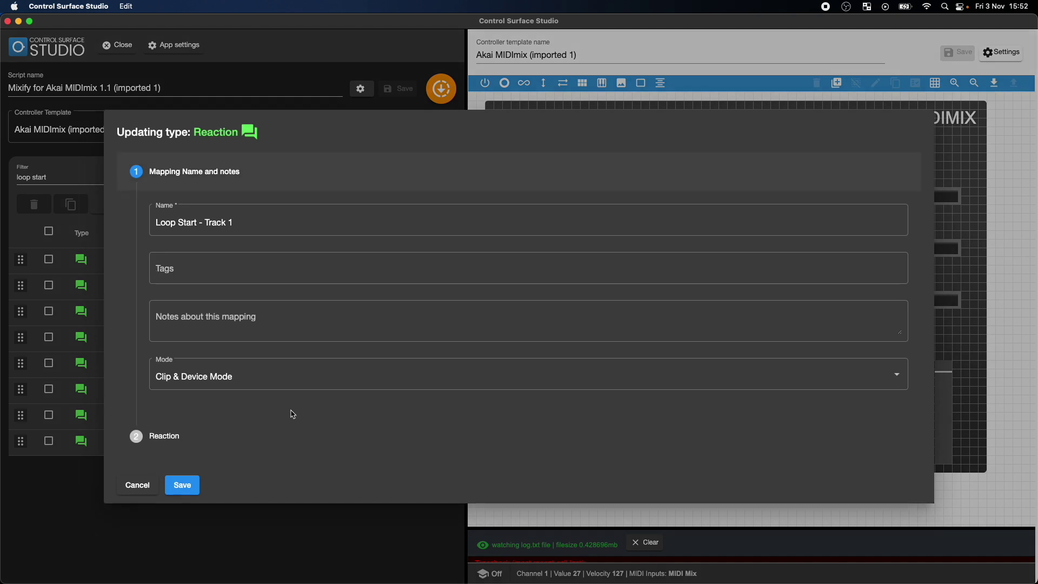
pyautogui.click(177, 435)
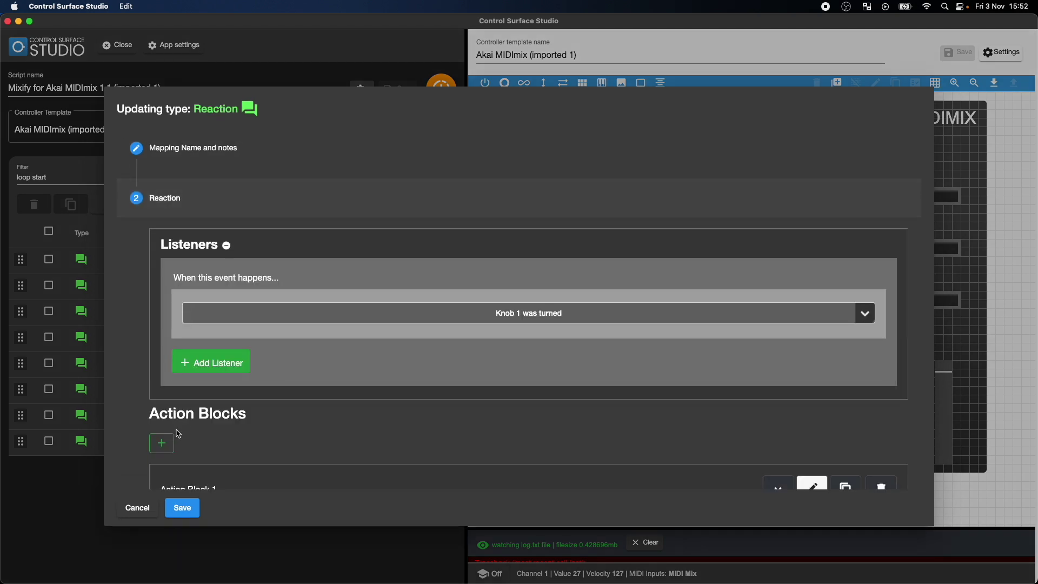
pyautogui.scroll(-3, 275, 373)
pyautogui.scroll(-10, 274, 373)
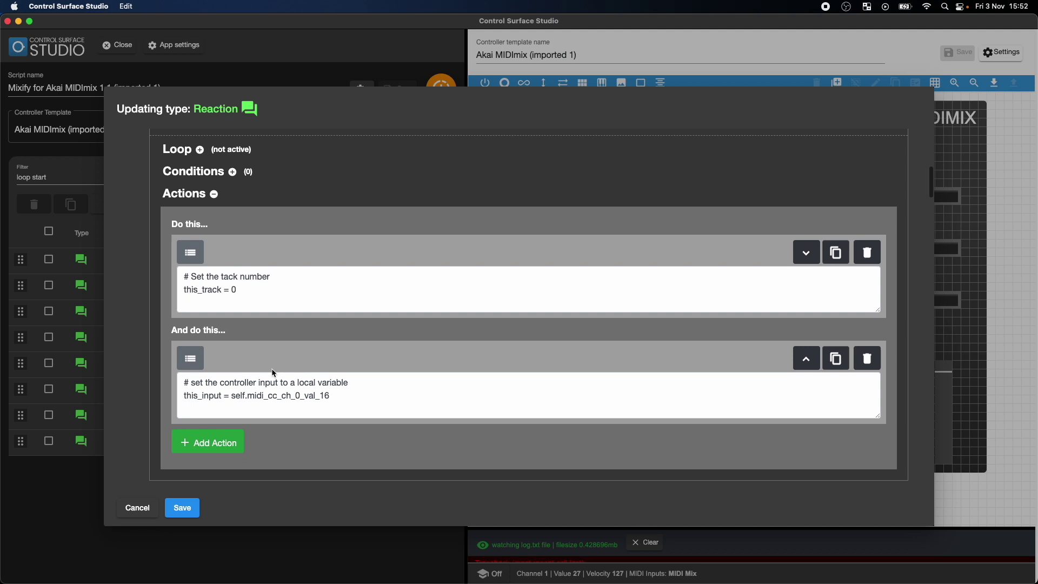
pyautogui.moveTo(184, 267); pyautogui.dragTo(240, 268)
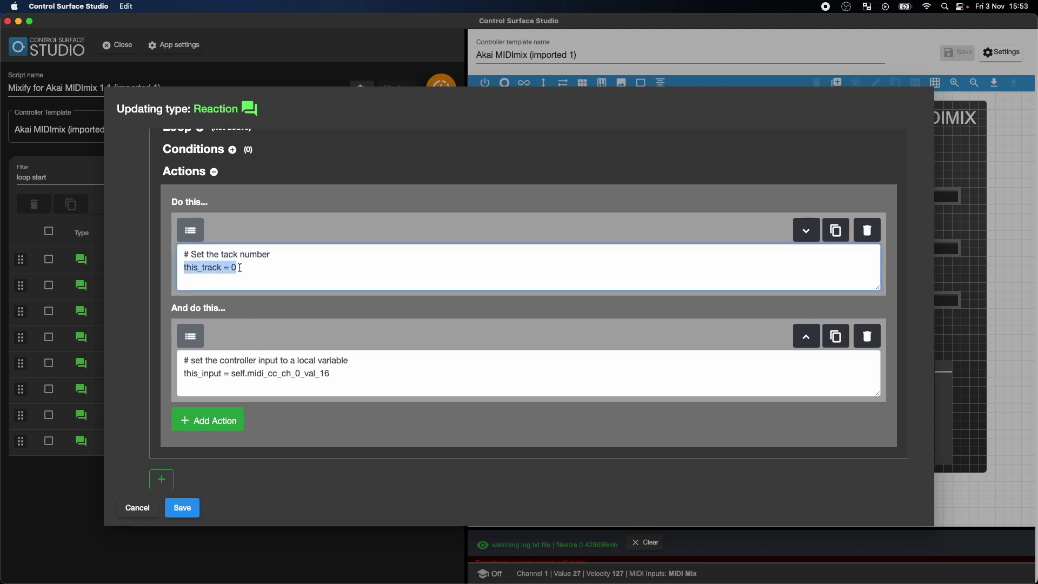
pyautogui.click(257, 268)
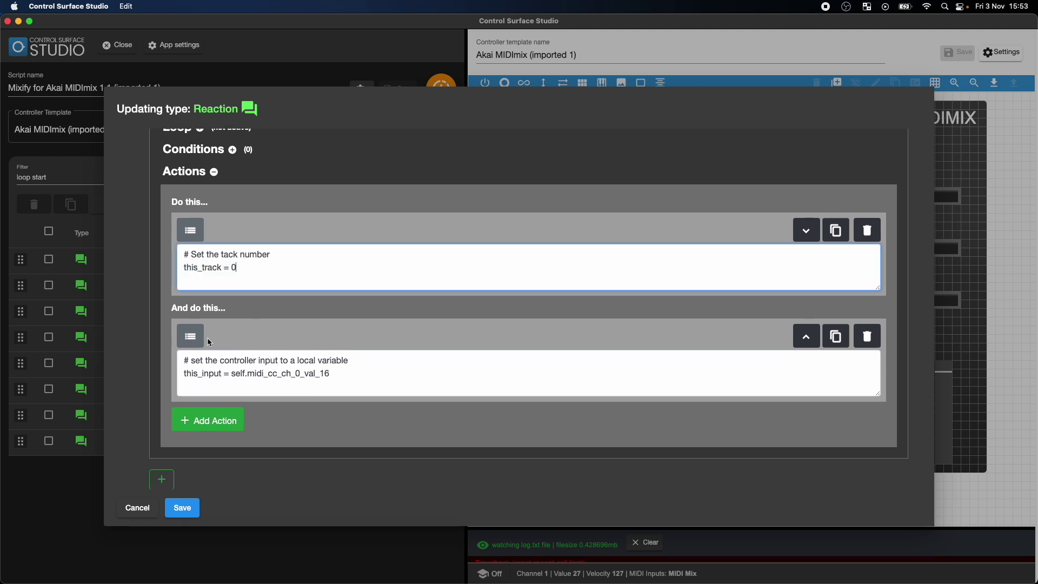
pyautogui.moveTo(182, 374); pyautogui.dragTo(342, 373)
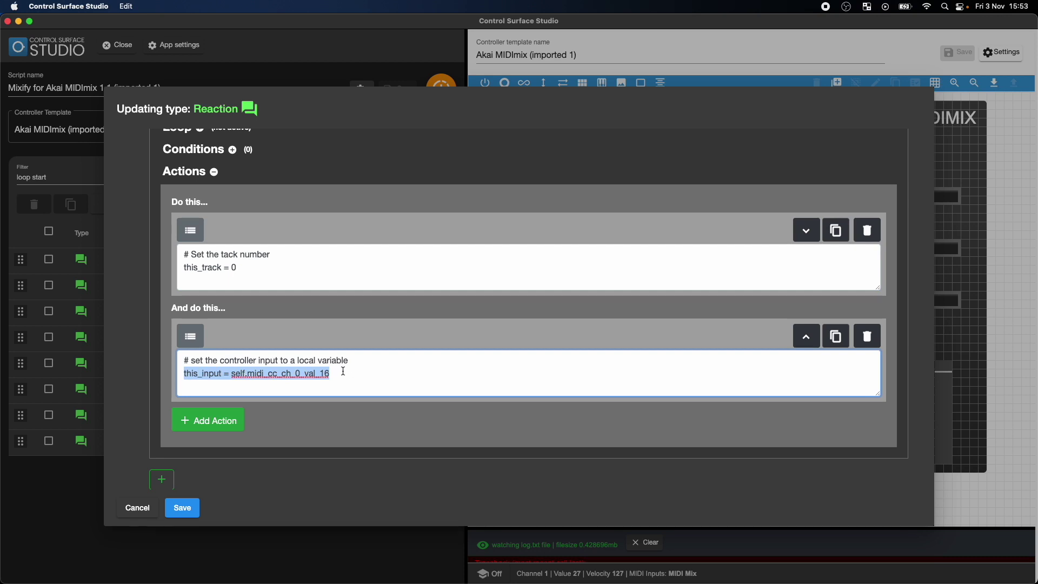
pyautogui.click(335, 310)
# Step: Try replacing the track number 0 with 2 and then 3, and restore it to 0
pyautogui.scroll(2, 335, 311)
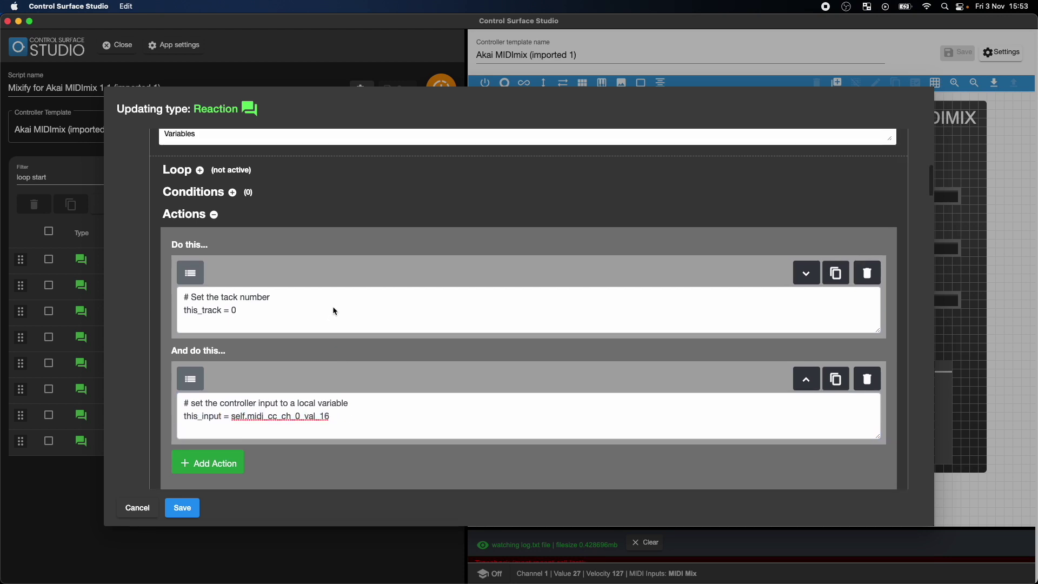
pyautogui.click(236, 310)
pyautogui.doubleClick(236, 310)
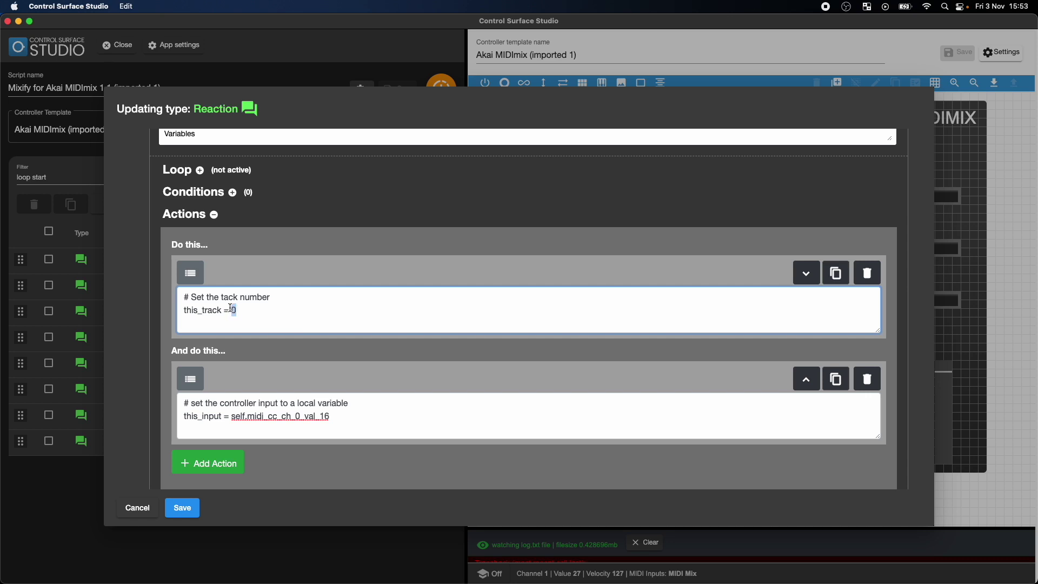
pyautogui.write('2')
pyautogui.press('BackSpace')
pyautogui.write('3')
pyautogui.press('BackSpace')
pyautogui.write('0')
# Step: Review the this_track line and the val_16 input name, then close the reaction without saving
pyautogui.moveTo(237, 310); pyautogui.dragTo(182, 310)
pyautogui.click(381, 375)
pyautogui.moveTo(184, 416); pyautogui.dragTo(341, 418)
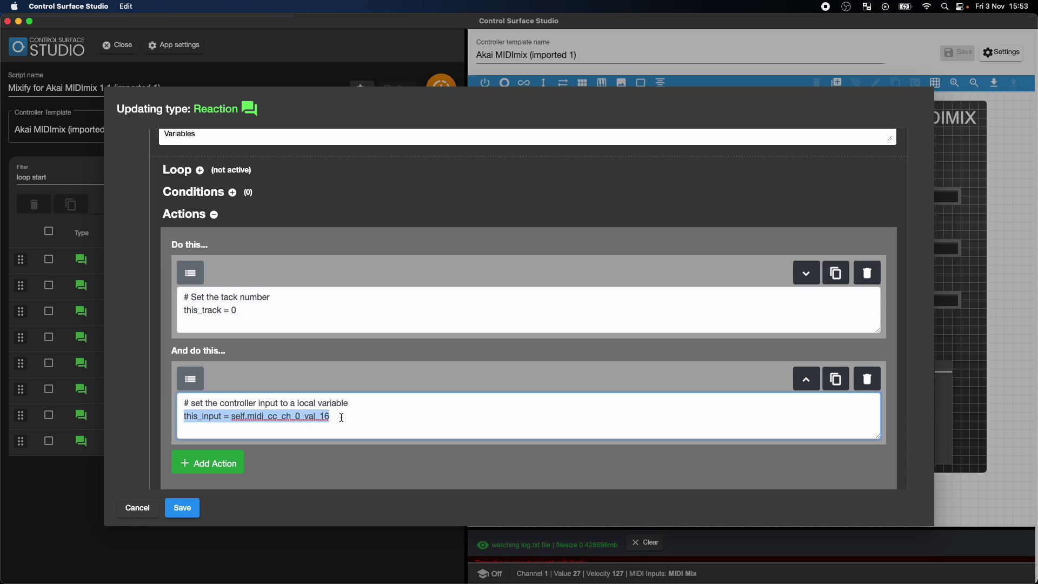
pyautogui.click(340, 403)
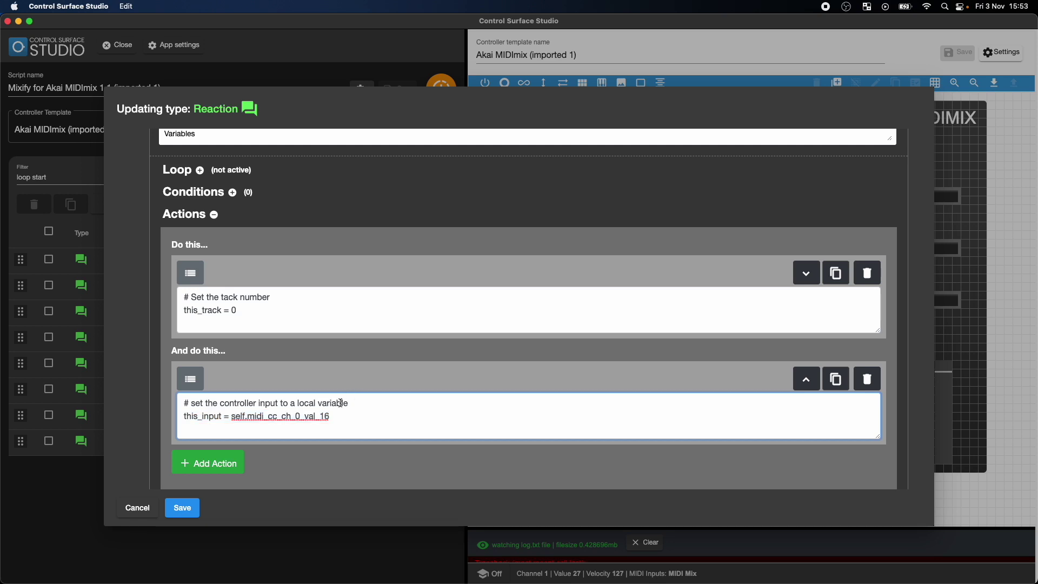
pyautogui.moveTo(268, 417); pyautogui.dragTo(329, 416)
pyautogui.click(381, 418)
pyautogui.click(144, 511)
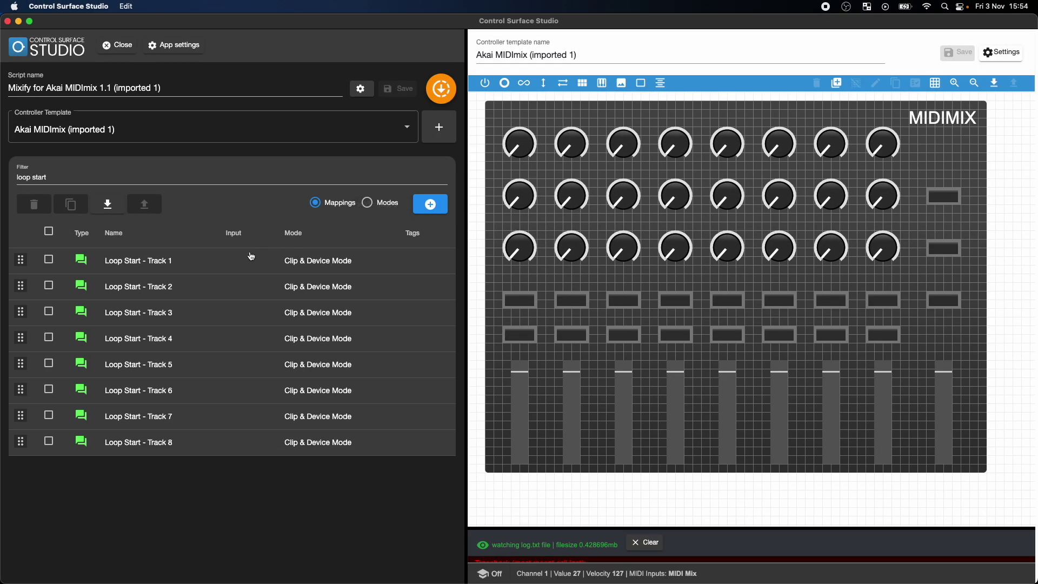
# Step: Reopen Loop Start - Track 1 and expand its reaction's action blocks
pyautogui.click(182, 261)
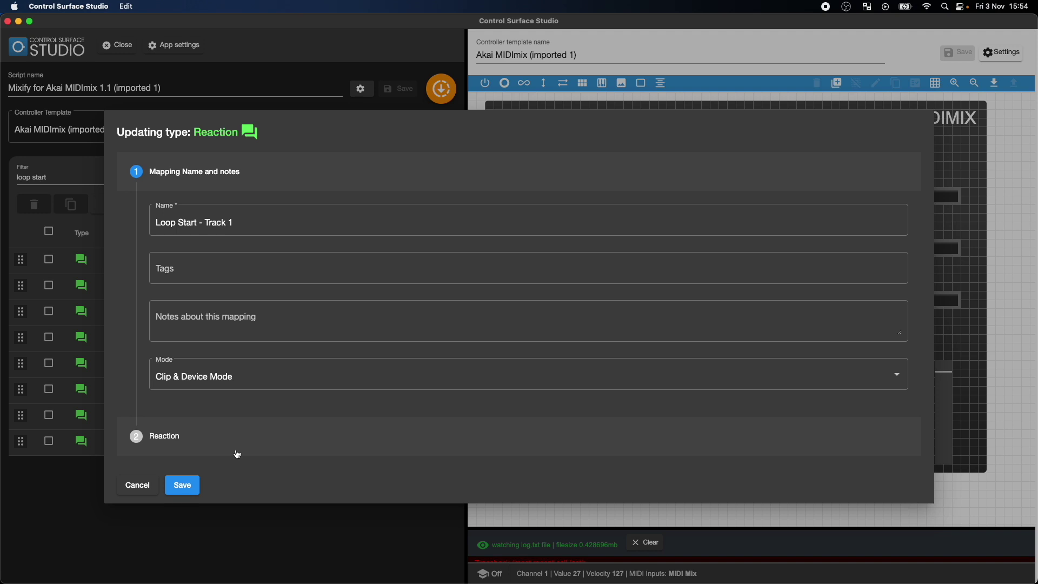
pyautogui.click(238, 453)
pyautogui.scroll(-5, 306, 347)
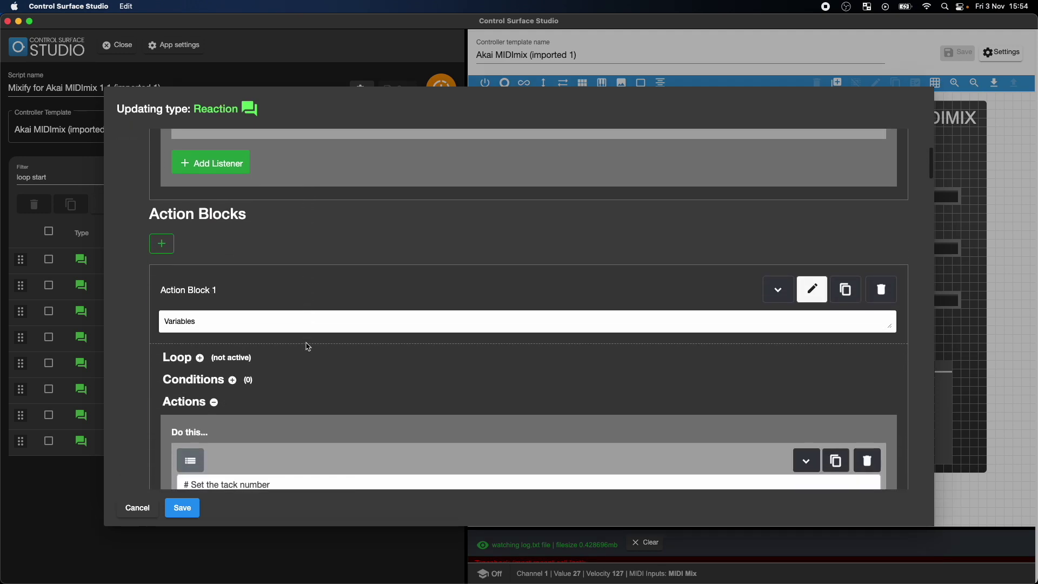
pyautogui.scroll(-4, 306, 344)
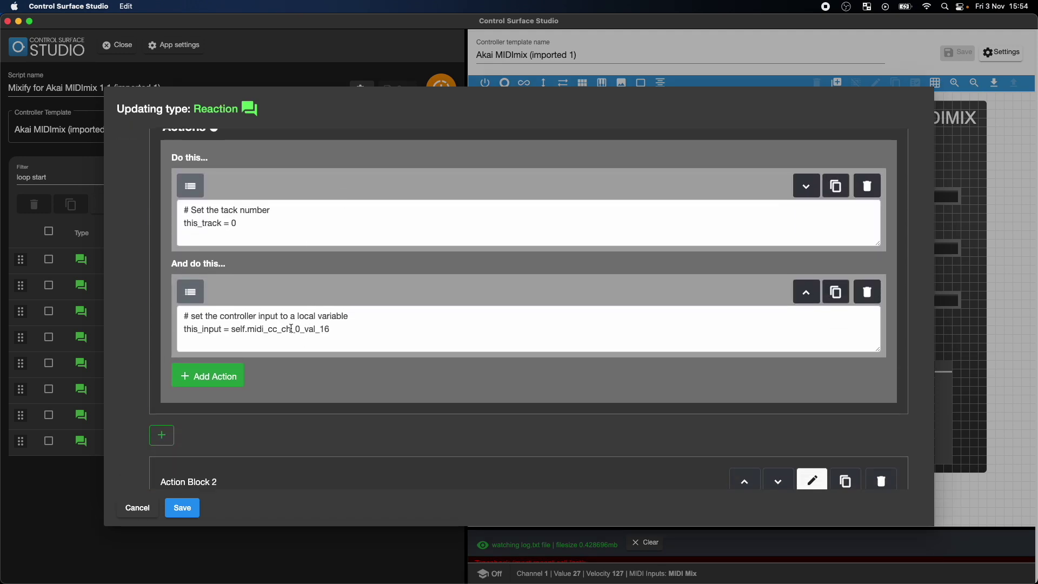
# Step: Change the input name from self.midi_cc_ch_0_val_16 to self.midi_cc_ch_0_val_17
pyautogui.click(195, 333)
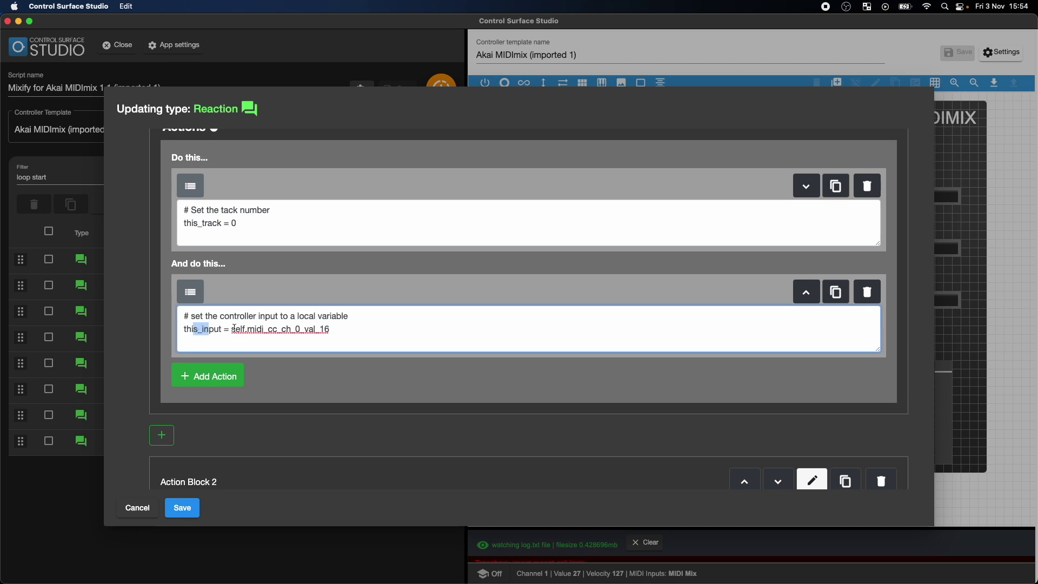
pyautogui.moveTo(268, 329); pyautogui.dragTo(301, 329)
pyautogui.click(328, 329)
pyautogui.press('BackSpace')
pyautogui.write('7')
pyautogui.moveTo(282, 329); pyautogui.dragTo(298, 329)
pyautogui.click(318, 400)
# Step: Review the action code and save the Loop Start - Track 1 reaction
pyautogui.scroll(-1, 318, 400)
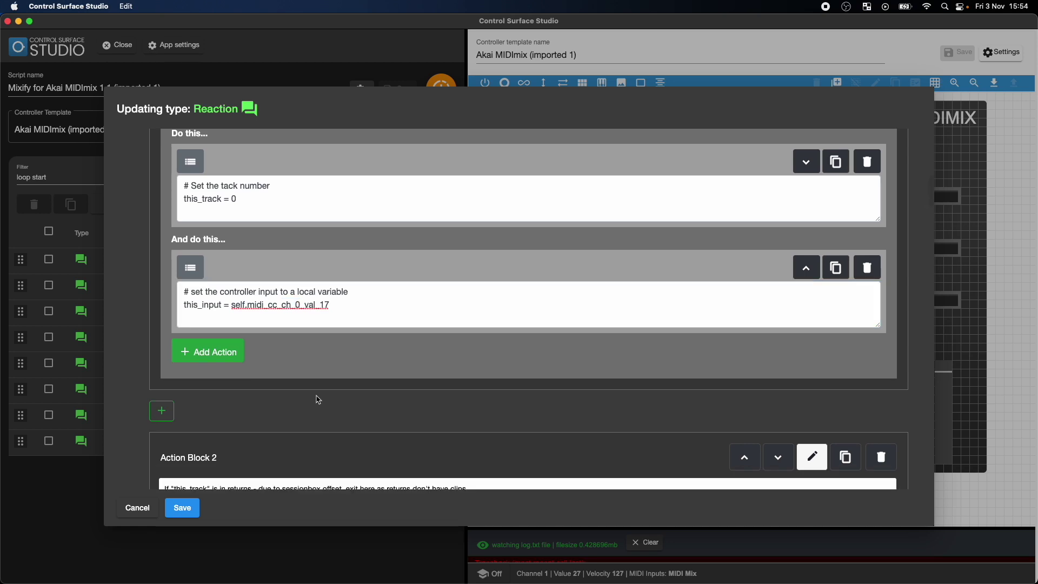
pyautogui.scroll(-8, 319, 400)
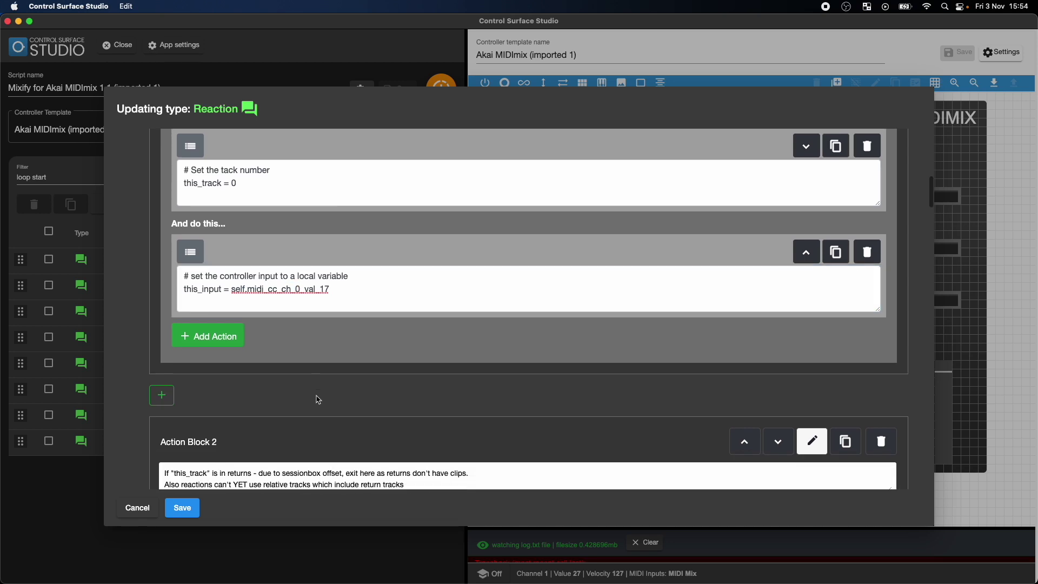
pyautogui.scroll(-11, 318, 400)
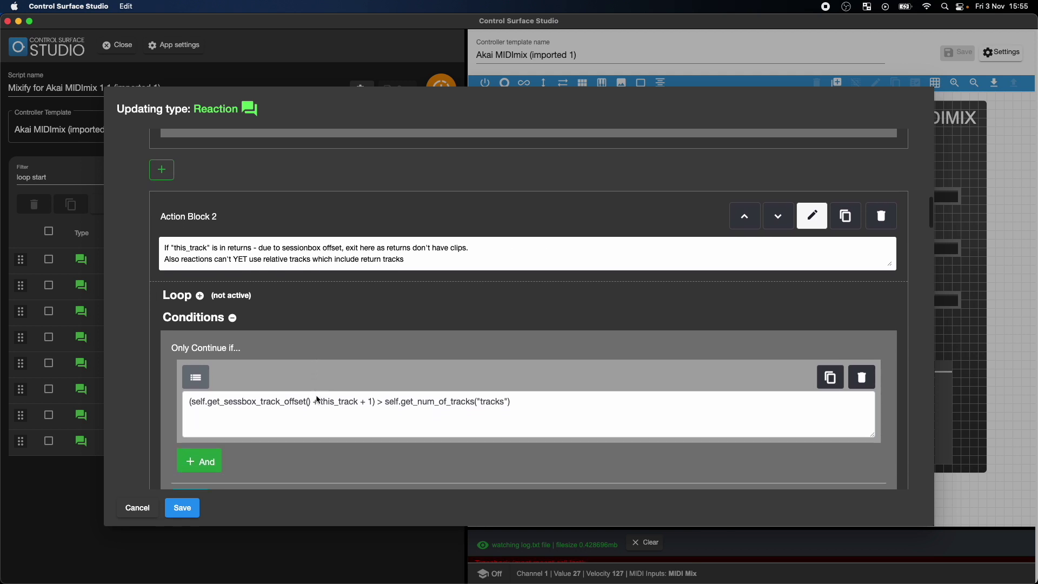
pyautogui.scroll(19, 318, 400)
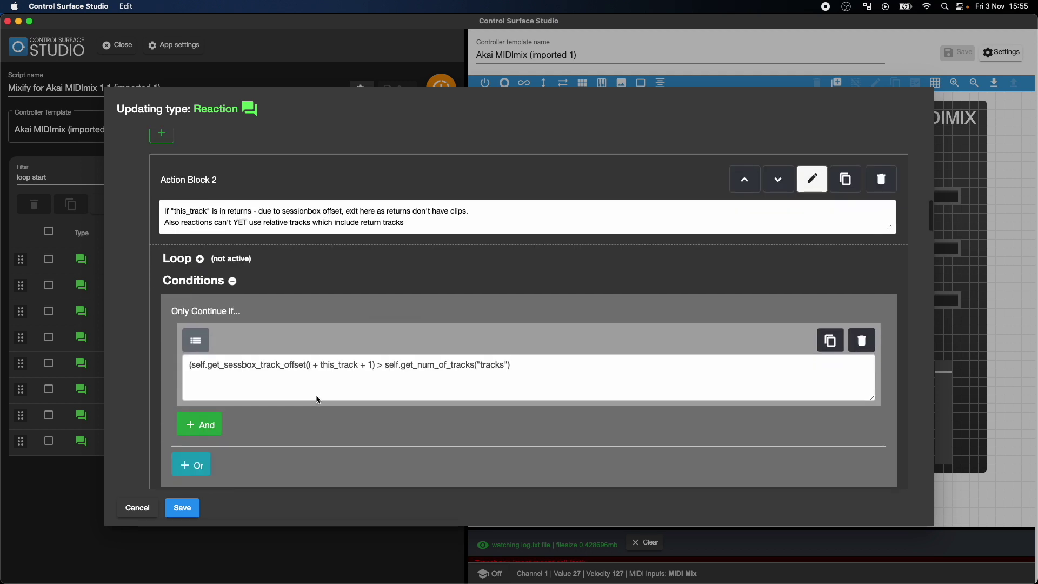
pyautogui.scroll(1, 318, 400)
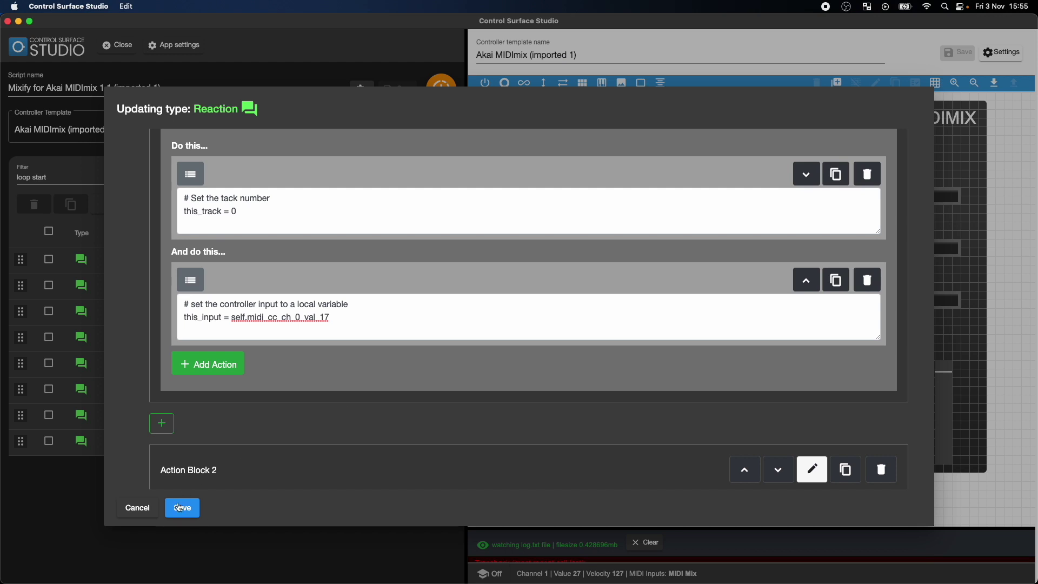
pyautogui.click(137, 508)
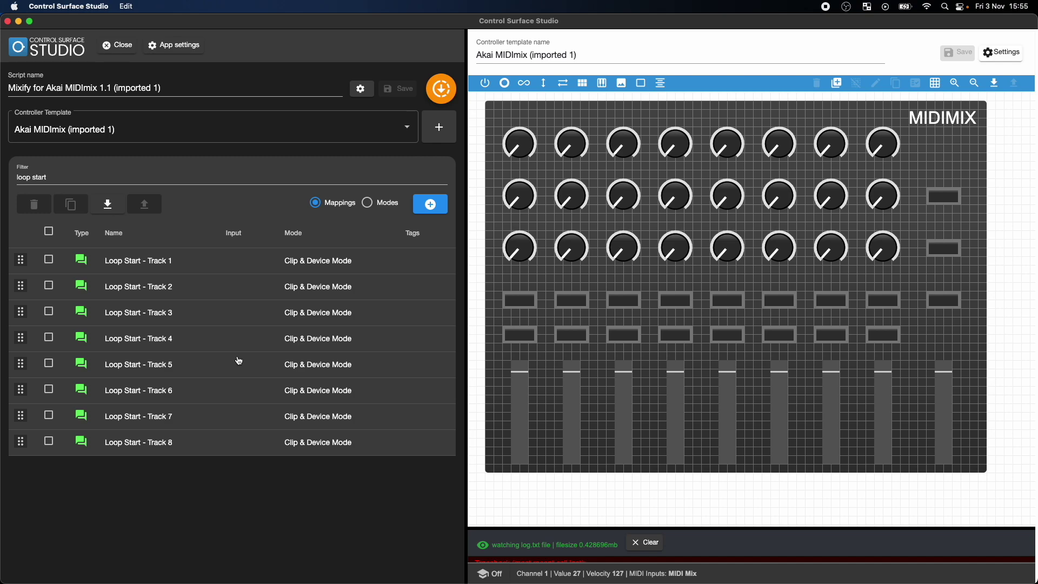